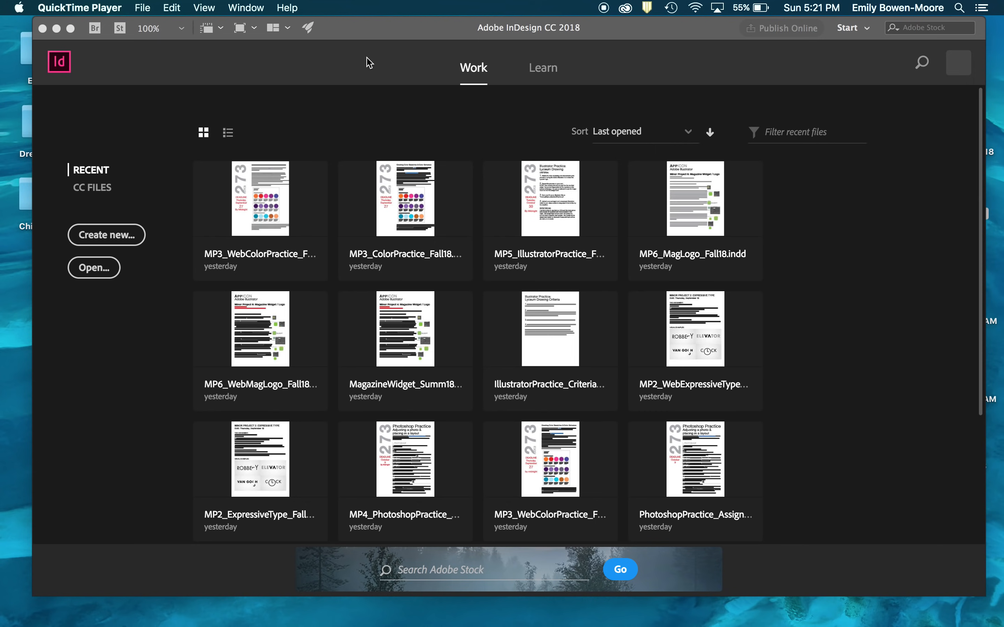
- Switch to Finder to view the Lyceum-for-practice image in the MP1_Tutorial Practice folder, and return to InDesign
left_click(359, 39)
left_click(58, 29)
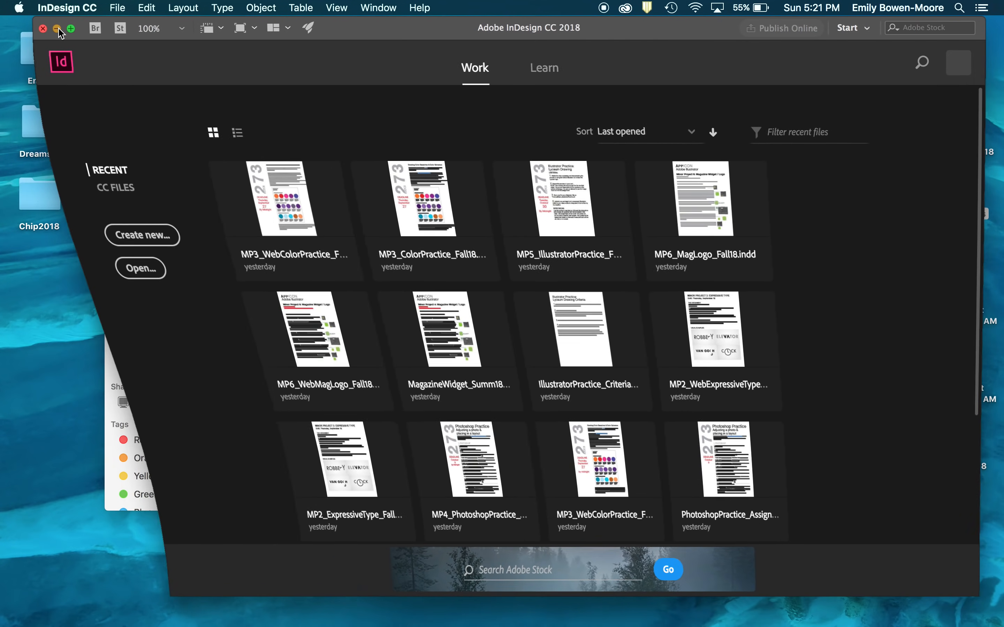
left_click(173, 241)
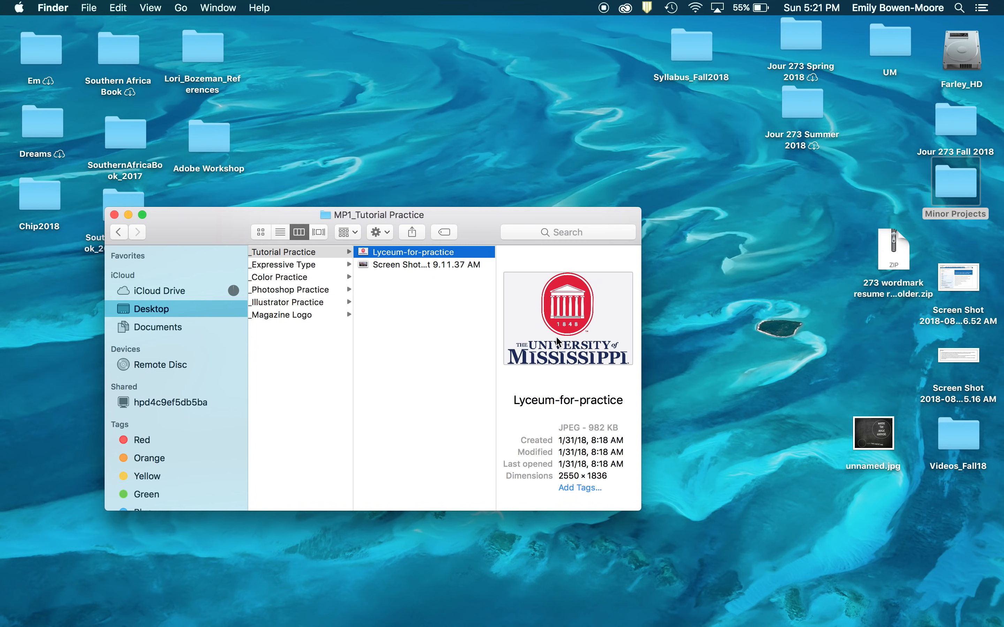
mouse_move(199, 622)
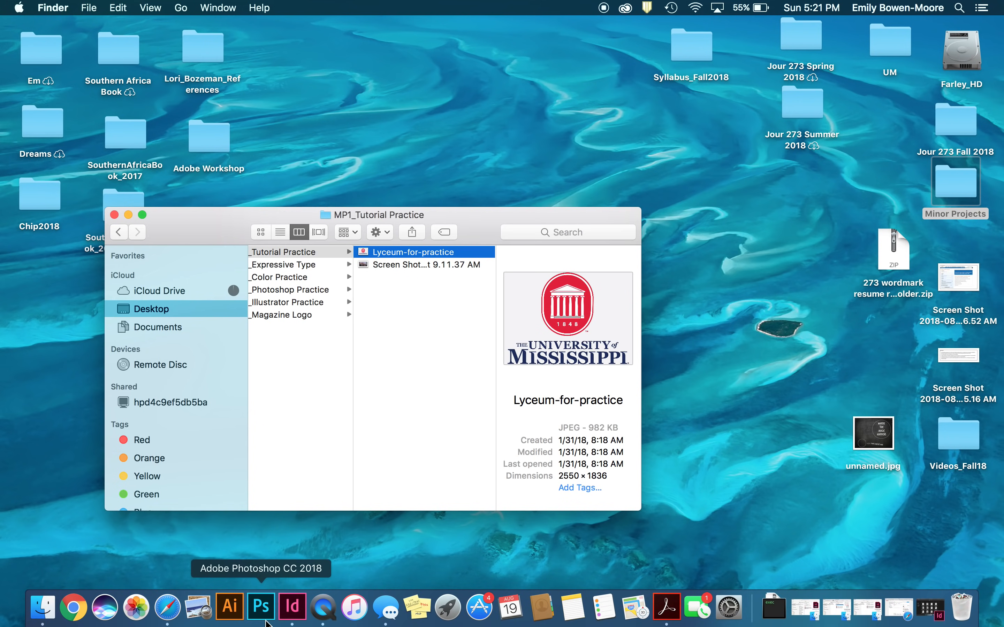
left_click(302, 603)
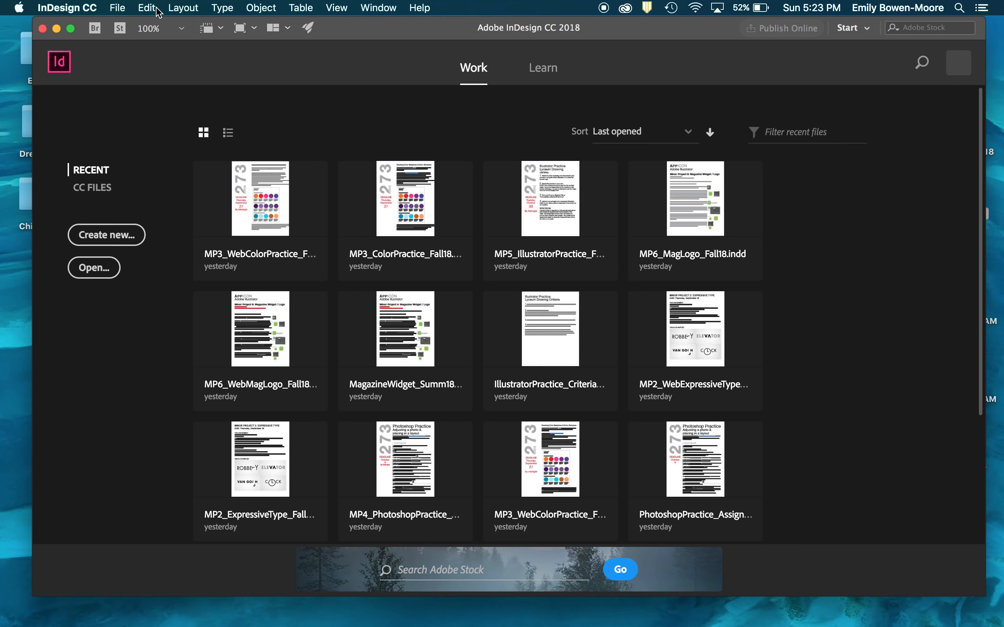
- Start a new print document from the Letter preset, looking through all the blank print presets
left_click(120, 8)
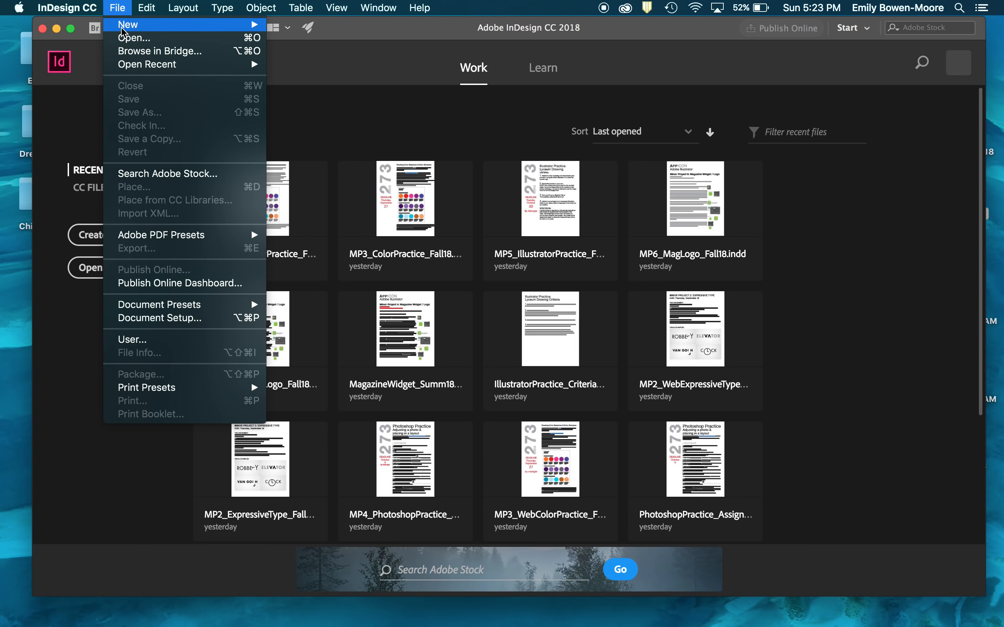
mouse_move(249, 25)
left_click(326, 33)
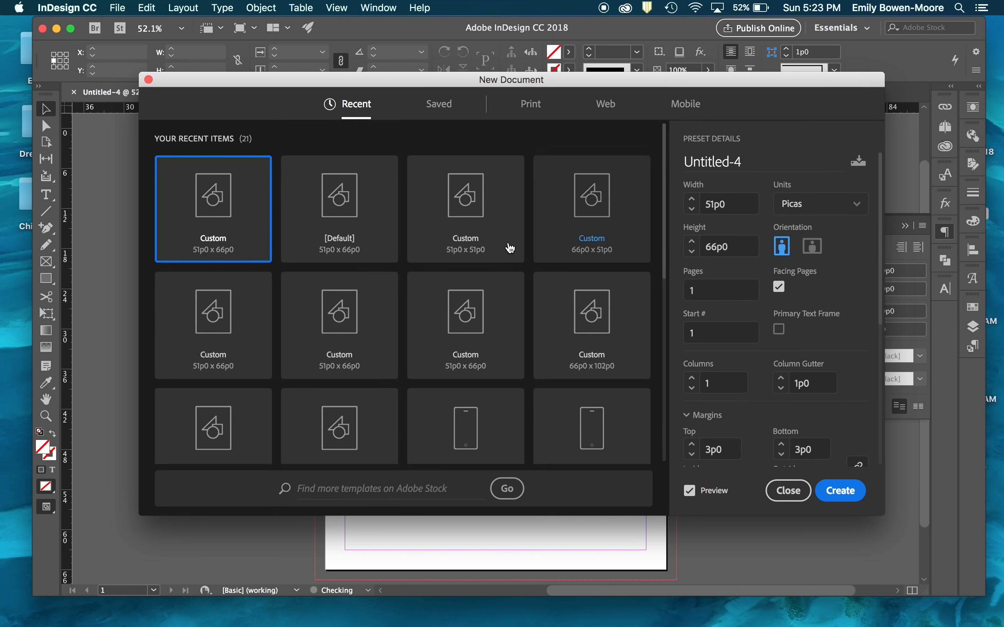
left_click(539, 105)
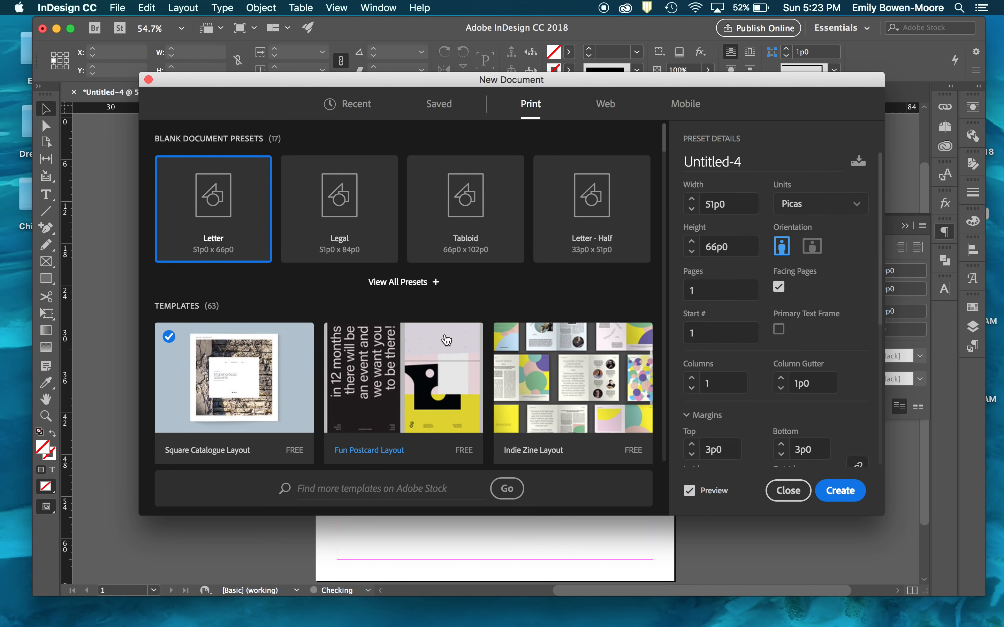
left_click(434, 282)
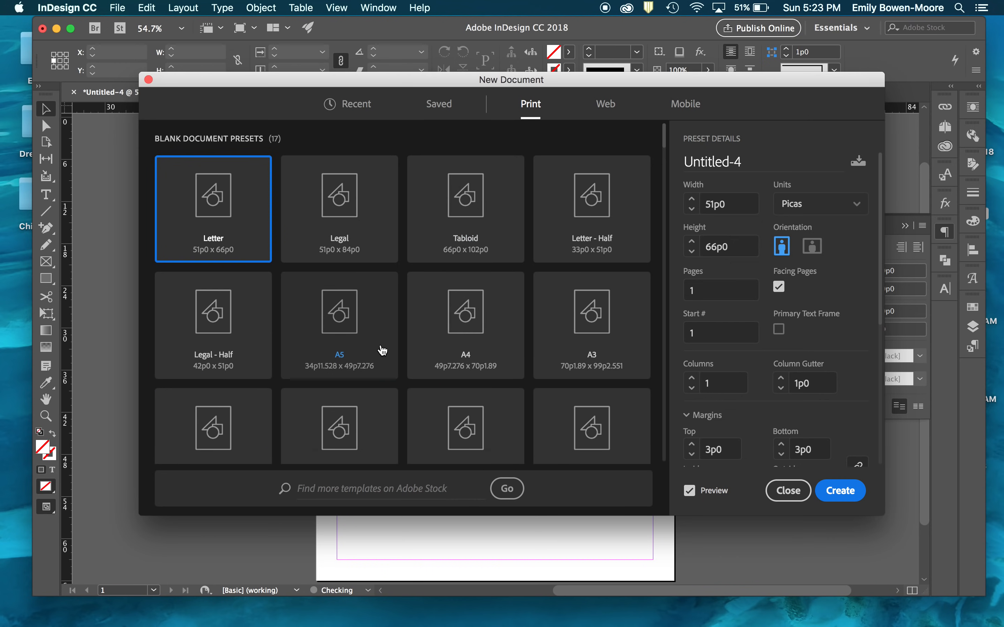
scroll(382, 352, "down", 10)
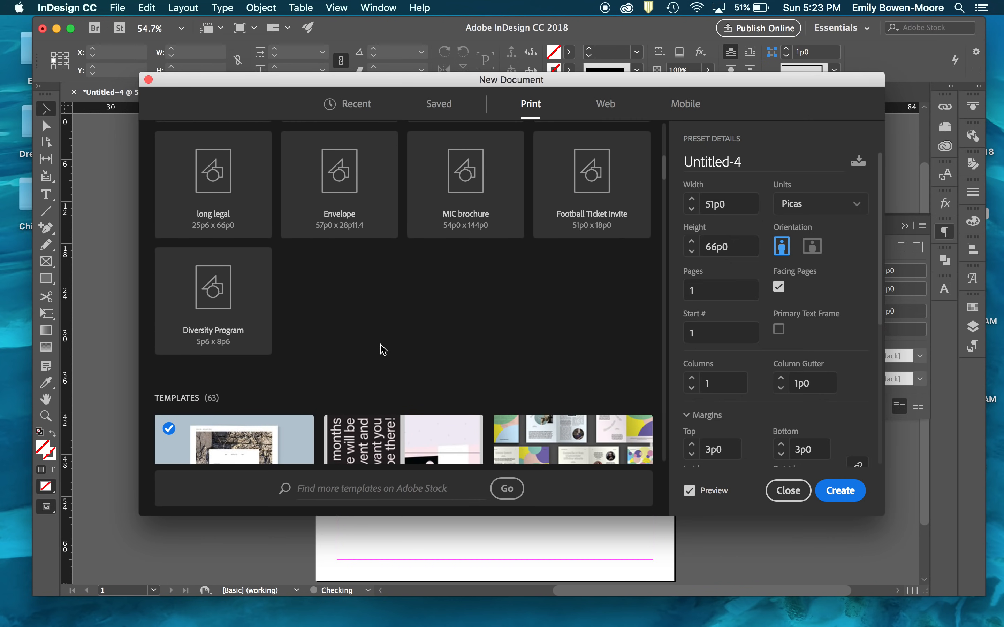
scroll(383, 349, "down", 2)
scroll(383, 350, "up", 10)
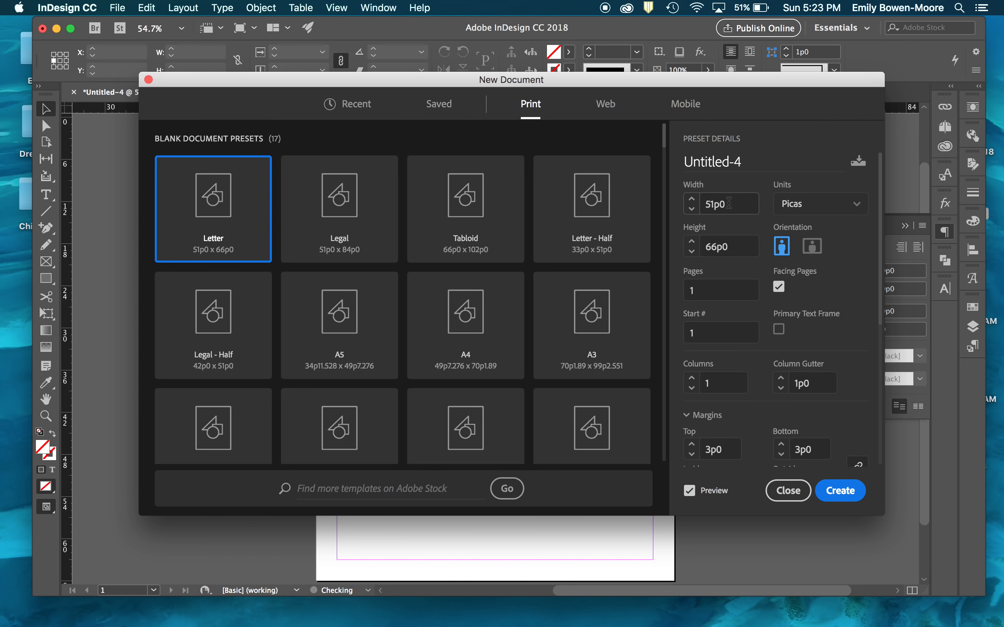
- Try inches as the new document's units and switch them back to picas
left_click(792, 206)
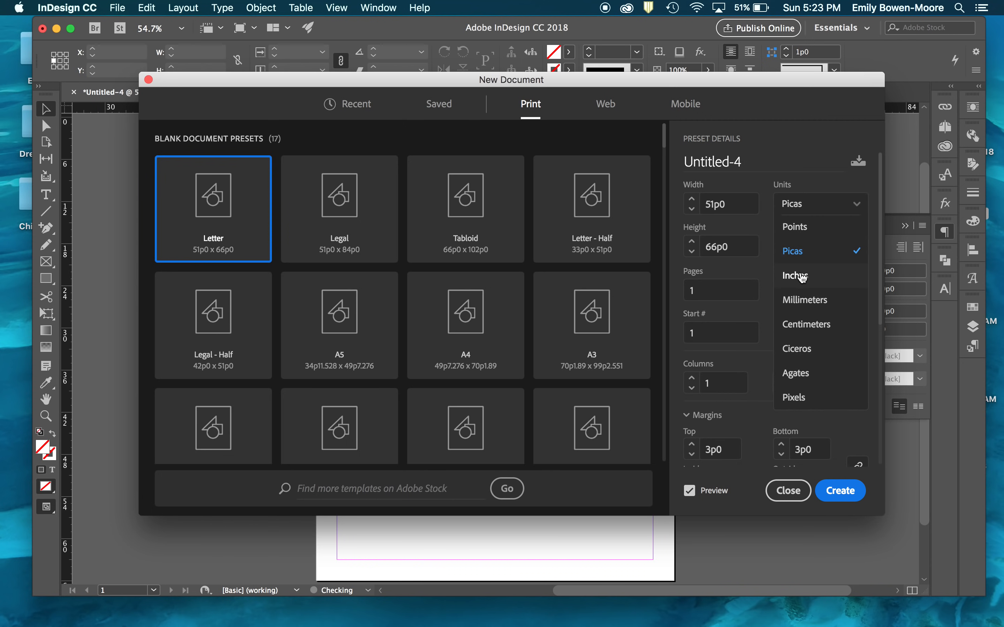
left_click(799, 277)
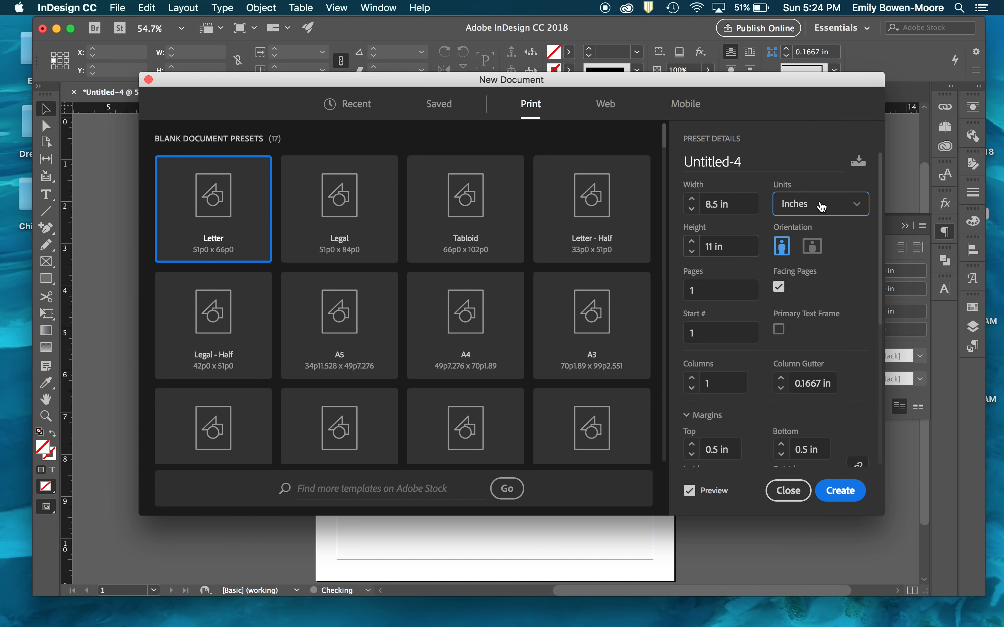
left_click(820, 208)
left_click(798, 250)
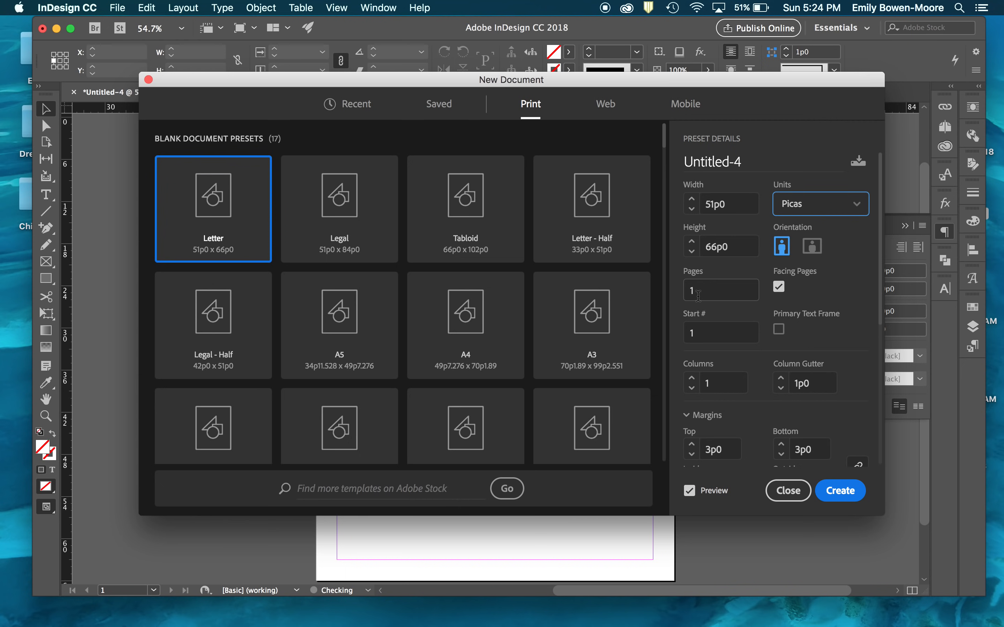
- Set the new document's bleed to 1p6 on the top, bottom, inside and outside
scroll(737, 330, "down", 4)
scroll(736, 330, "down", 5)
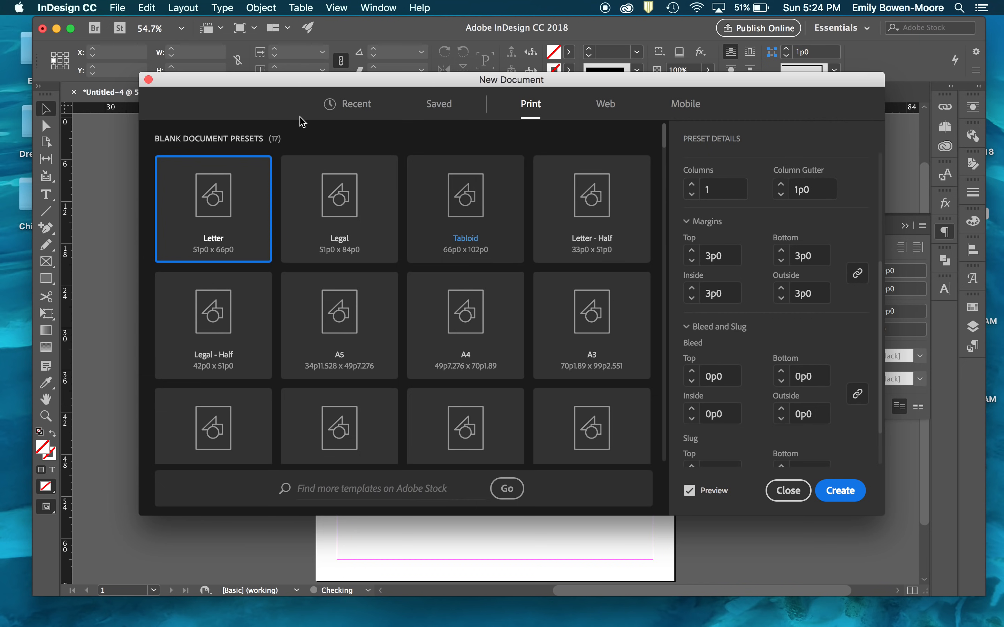
left_click(122, 6)
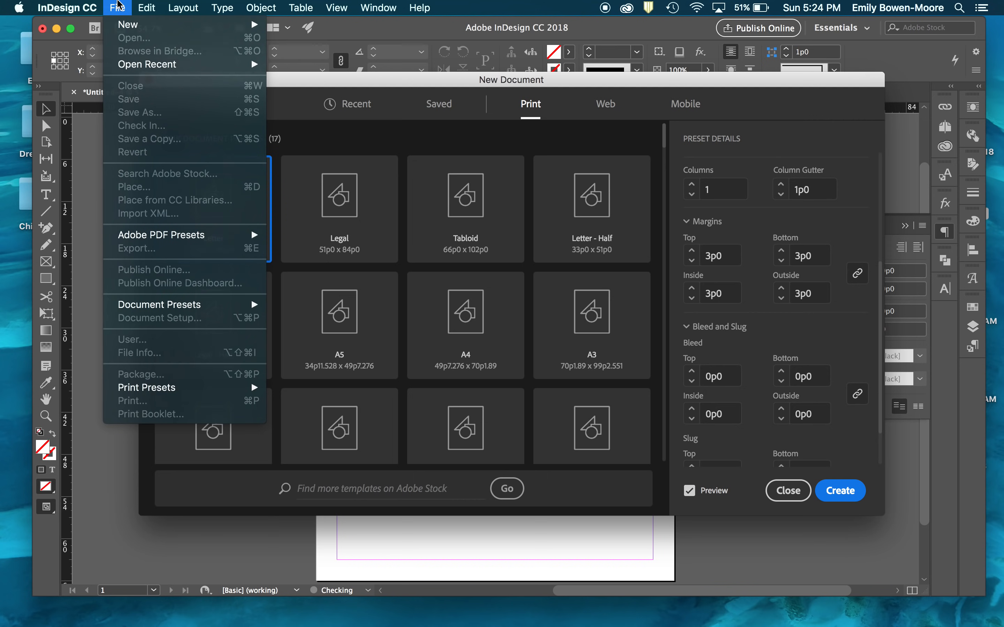
left_click(118, 6)
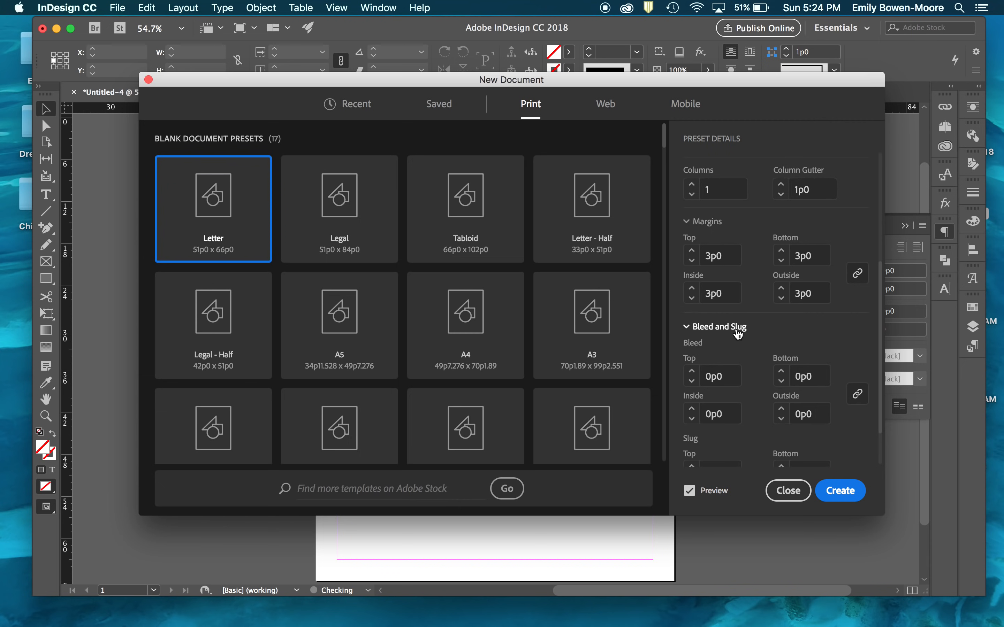
scroll(739, 334, "down", 2)
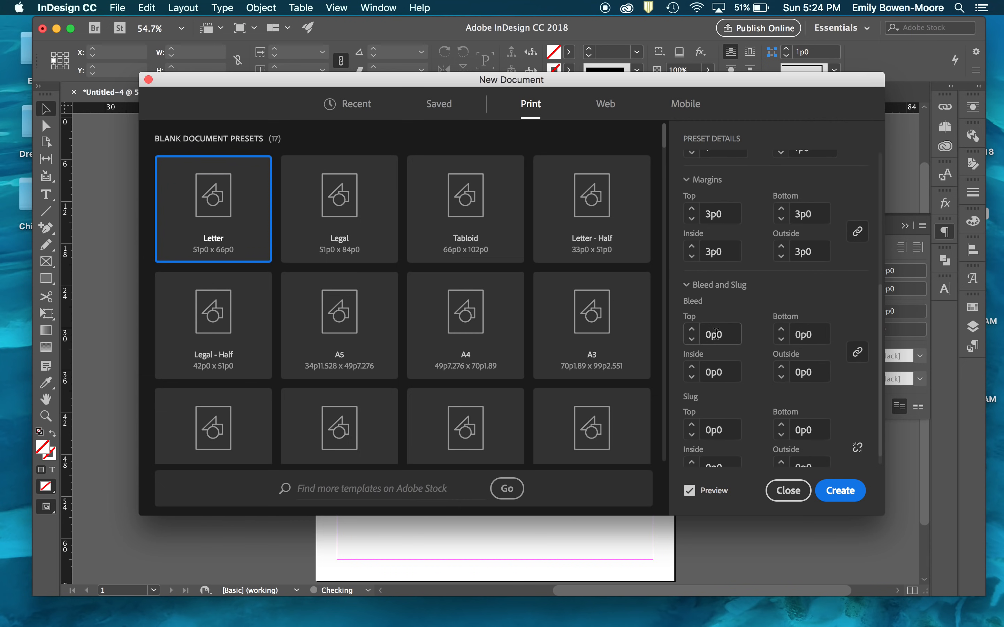
scroll(709, 335, "down", 1)
left_click(714, 323)
type("1")
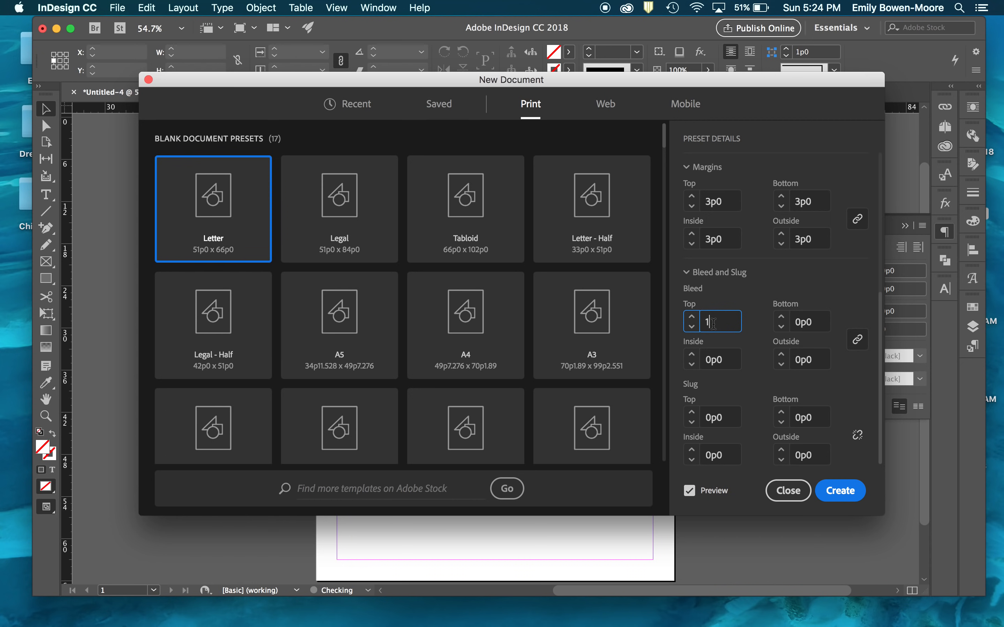
type("p6")
left_click(865, 340)
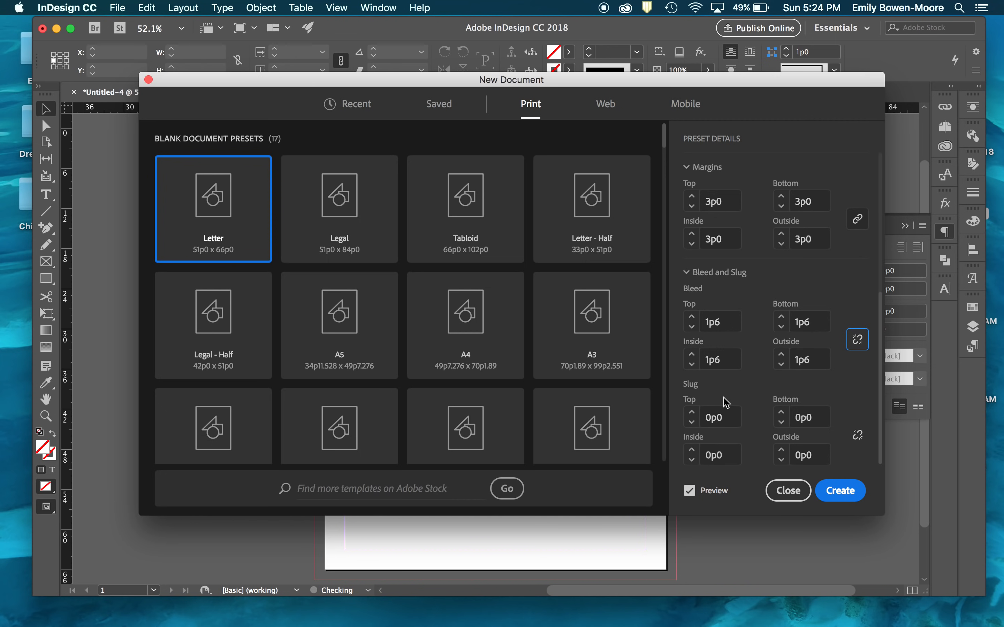
- Check the page preview behind the New Document dialog and create the document
left_click(690, 491)
left_click_drag(494, 83, 941, 10)
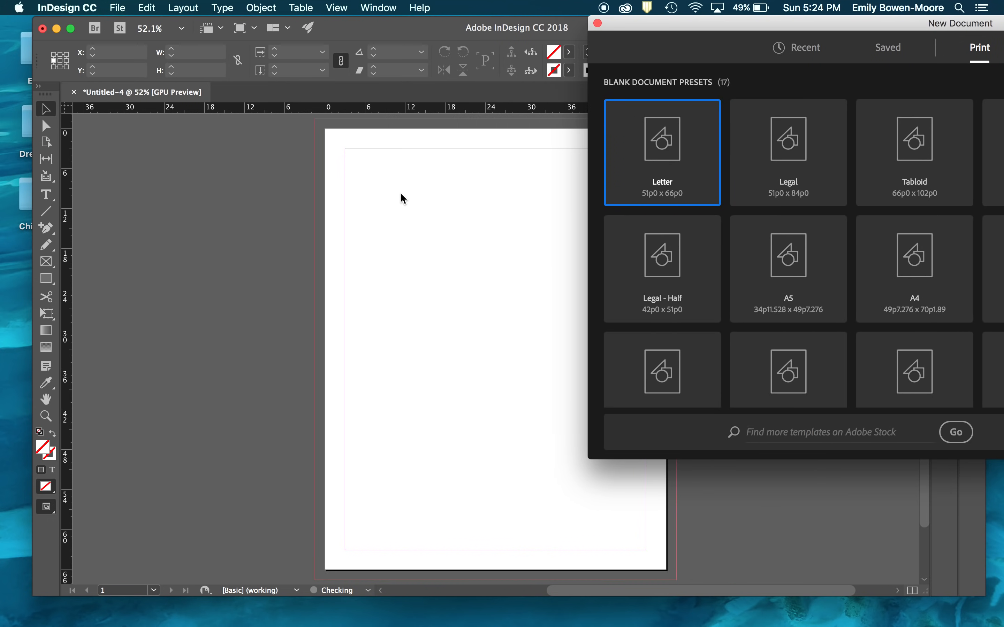
left_click_drag(708, 26, 275, 97)
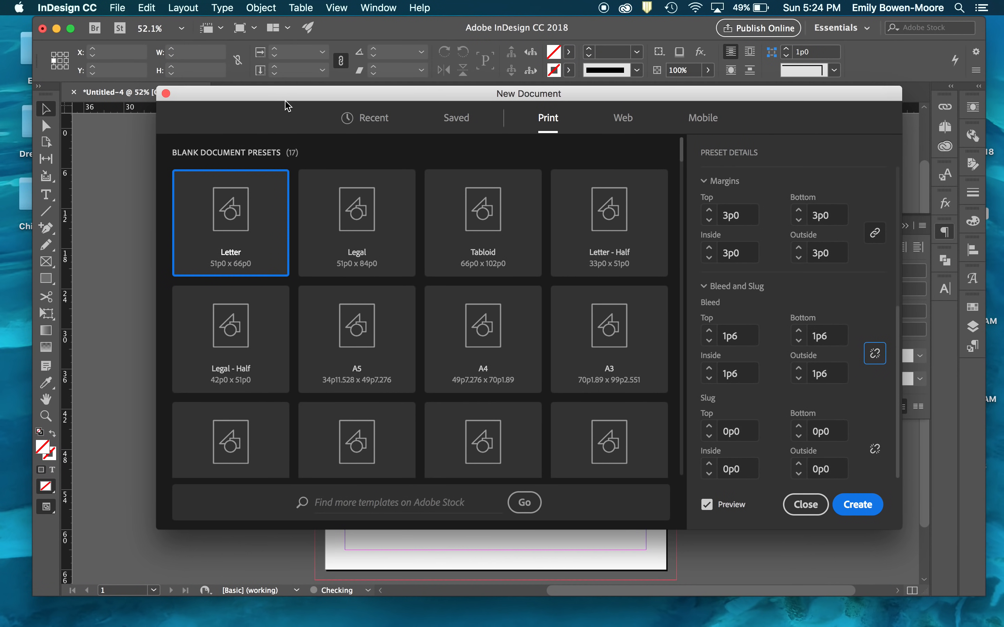
left_click(857, 507)
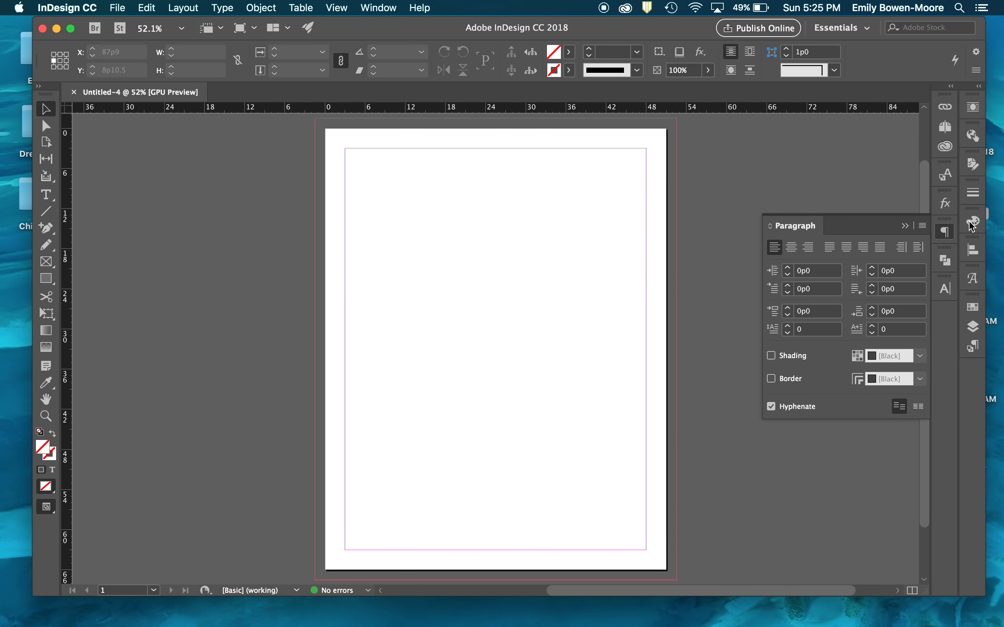
- Look over the document's layers and paragraph styles, and where the paragraph and style options are found
left_click(973, 330)
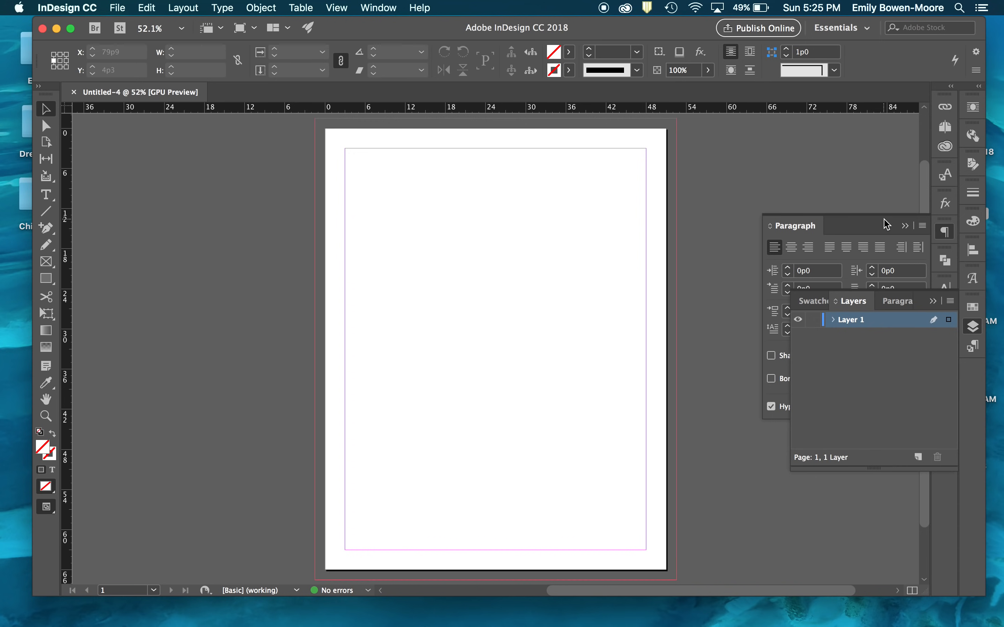
left_click(975, 349)
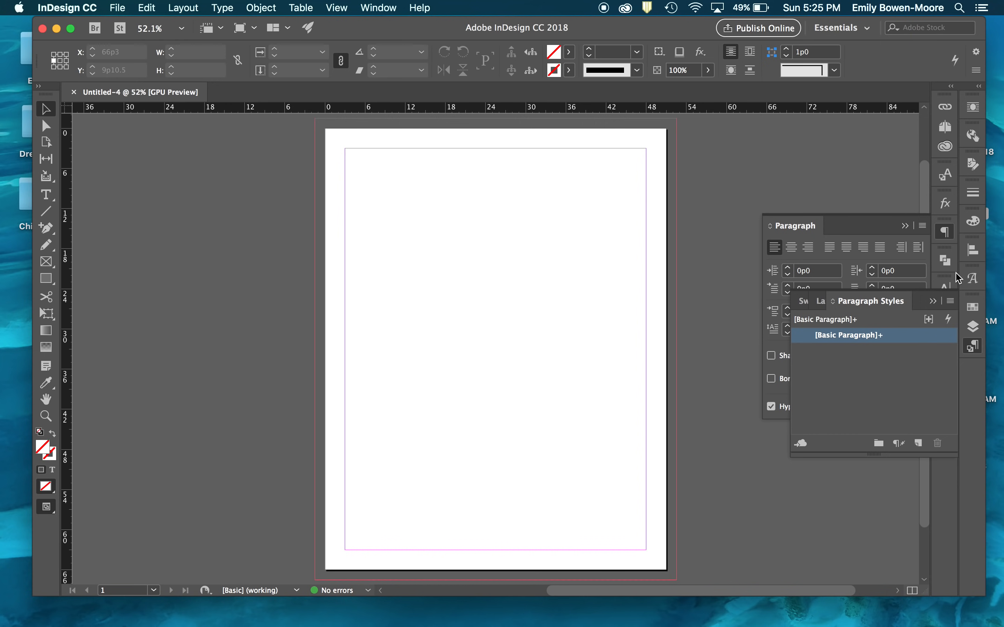
left_click(384, 9)
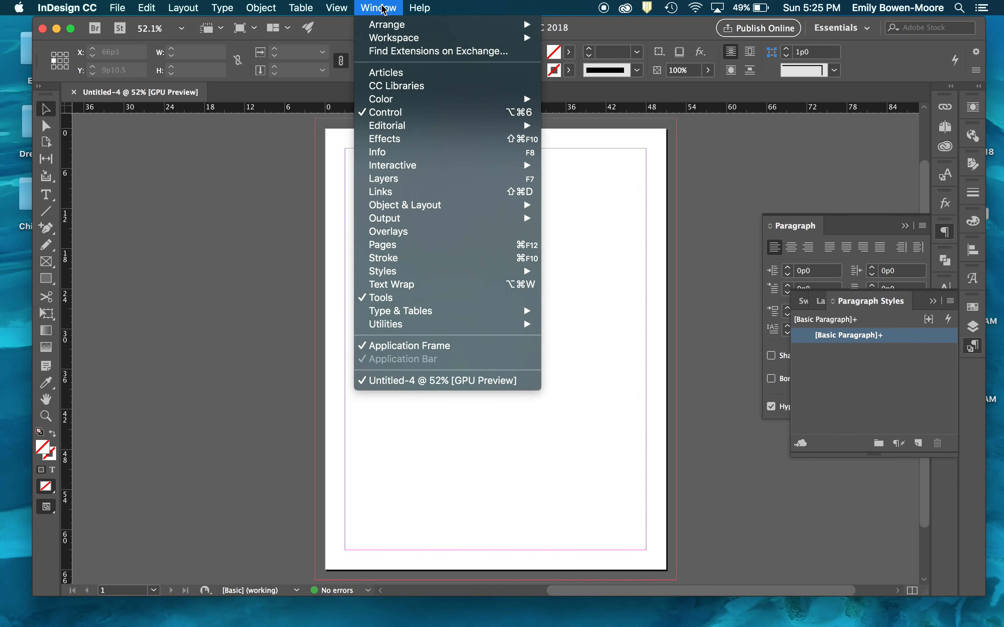
mouse_move(392, 129)
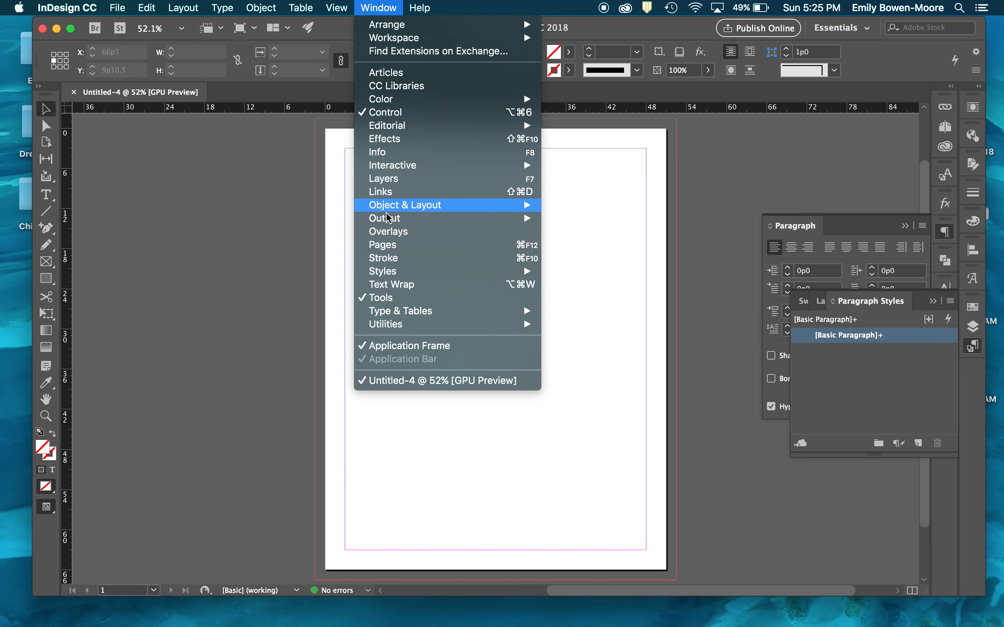
mouse_move(401, 314)
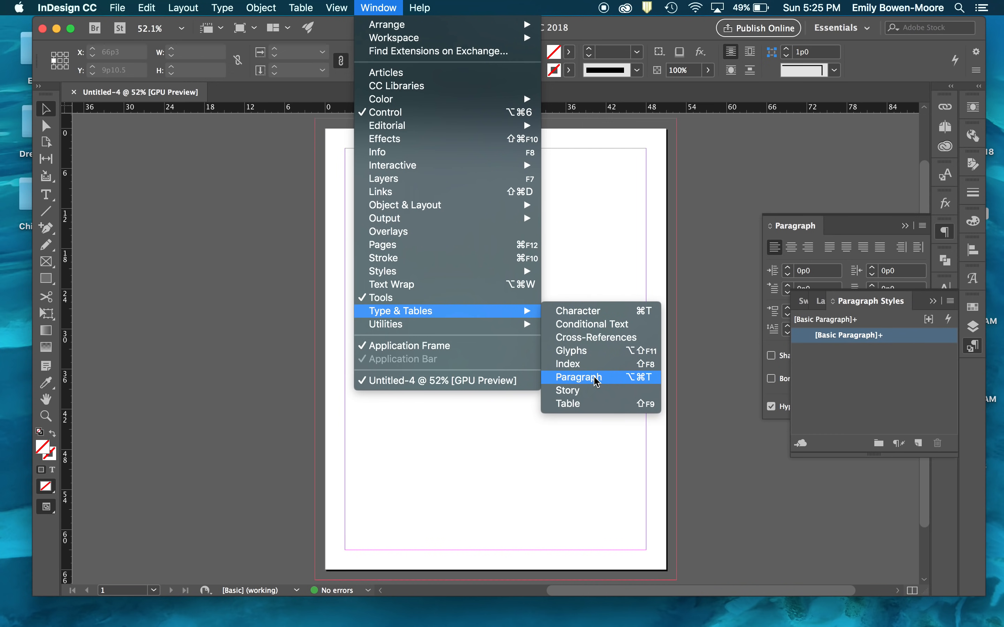
mouse_move(391, 273)
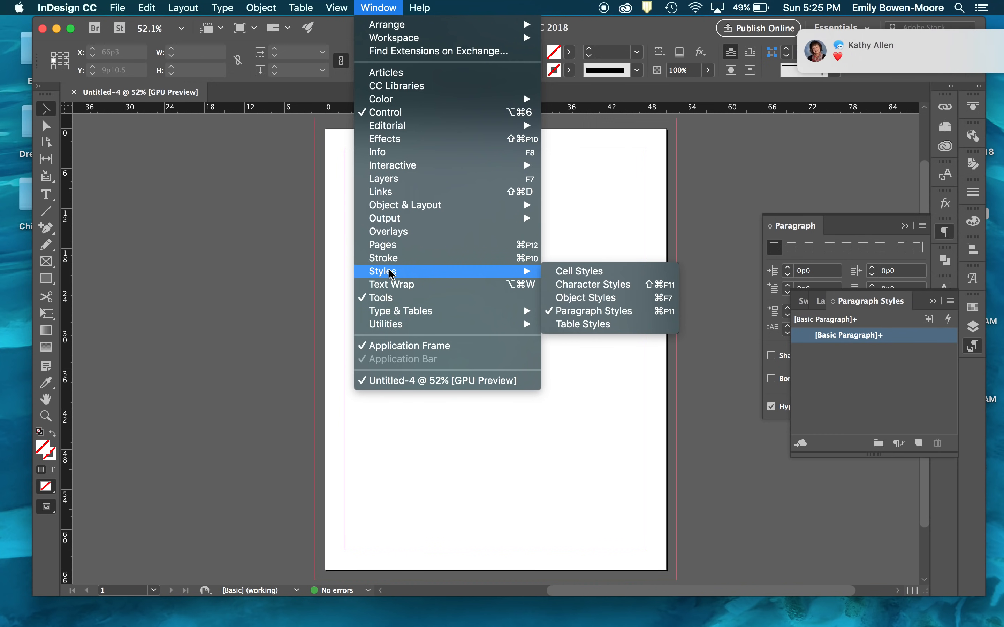
left_click(589, 315)
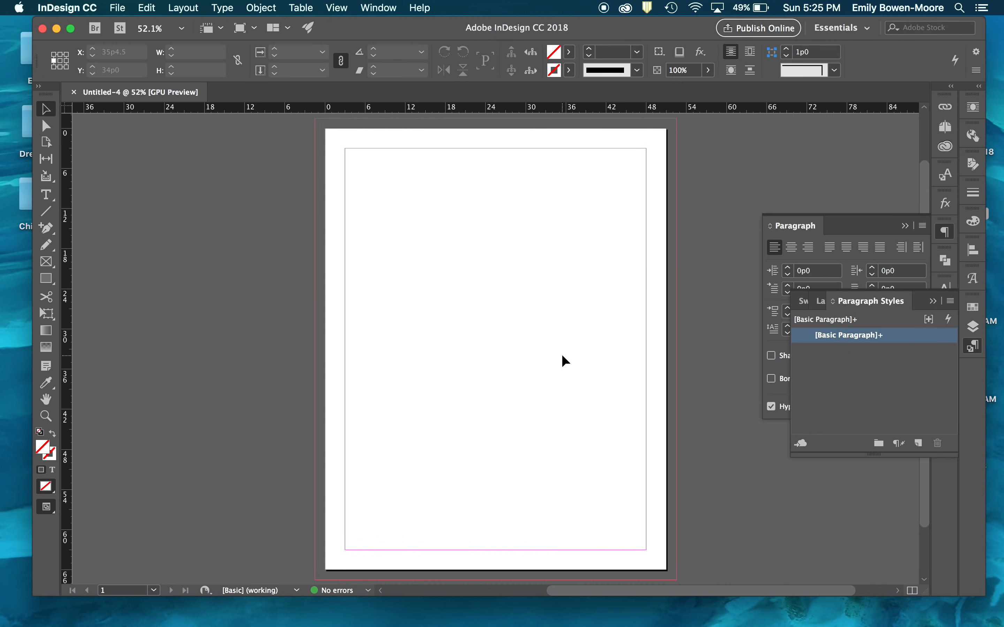
left_click(875, 224)
- Rename the document's only layer, Layer 1, as Background
left_click(973, 327)
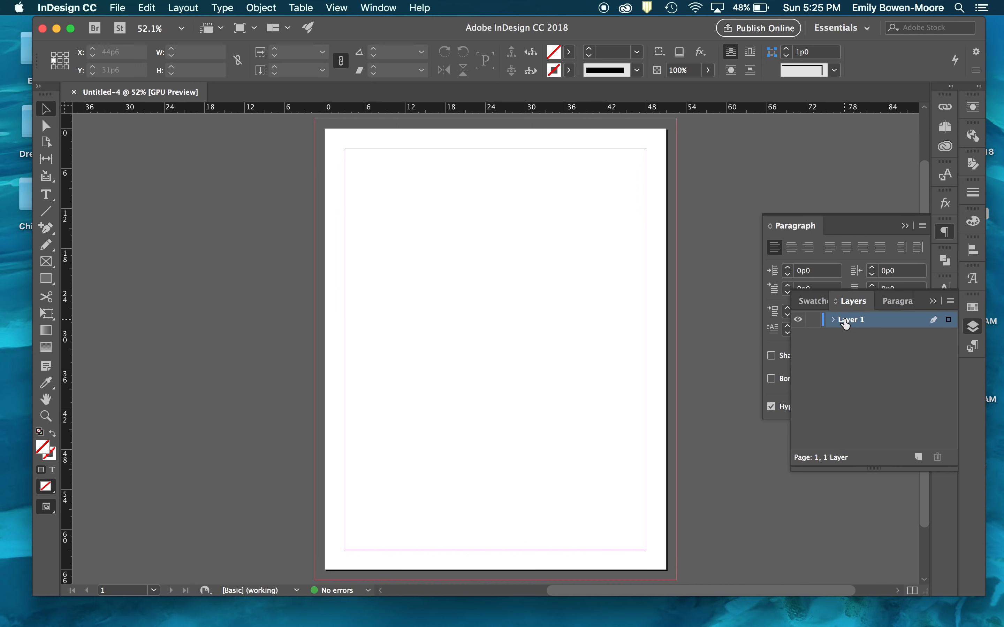
double_click(845, 321)
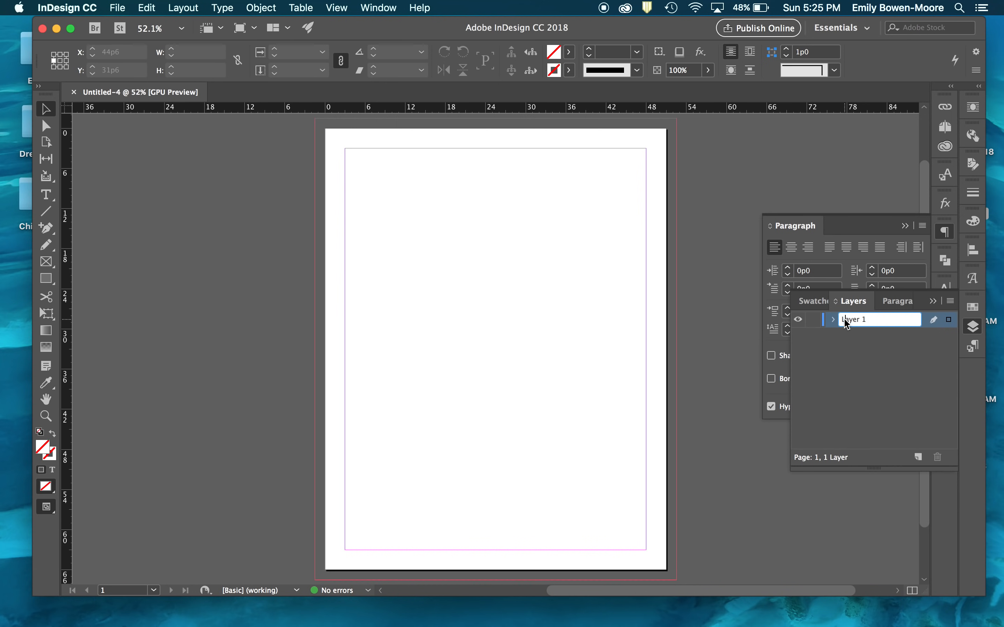
triple_click(847, 323)
type("Background")
key("Return")
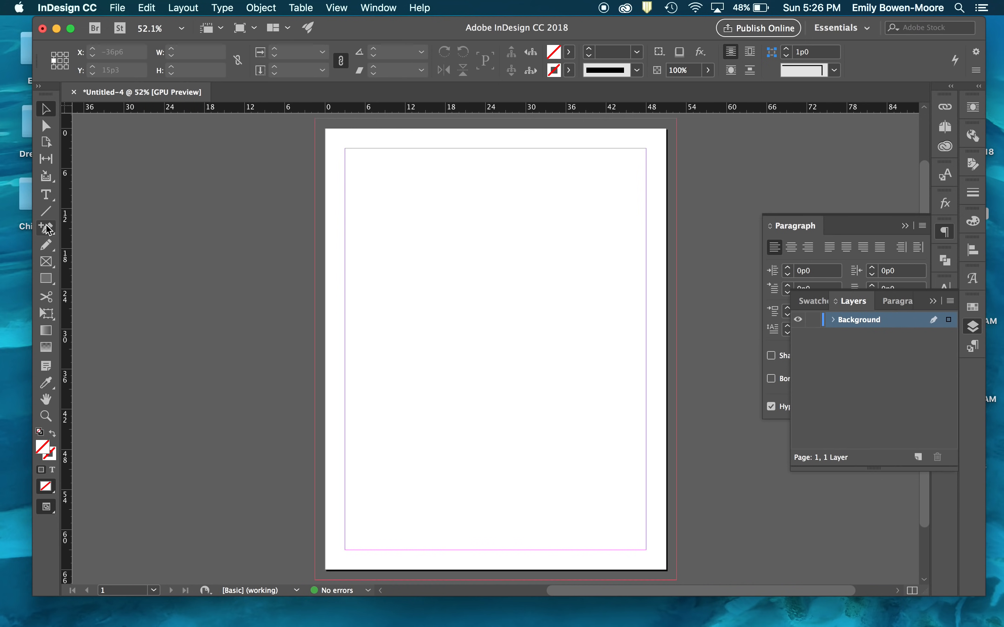
- Draw a rectangle about 54p0 by 69p0 covering the whole page out to the bleed edges on all sides
left_click(47, 283)
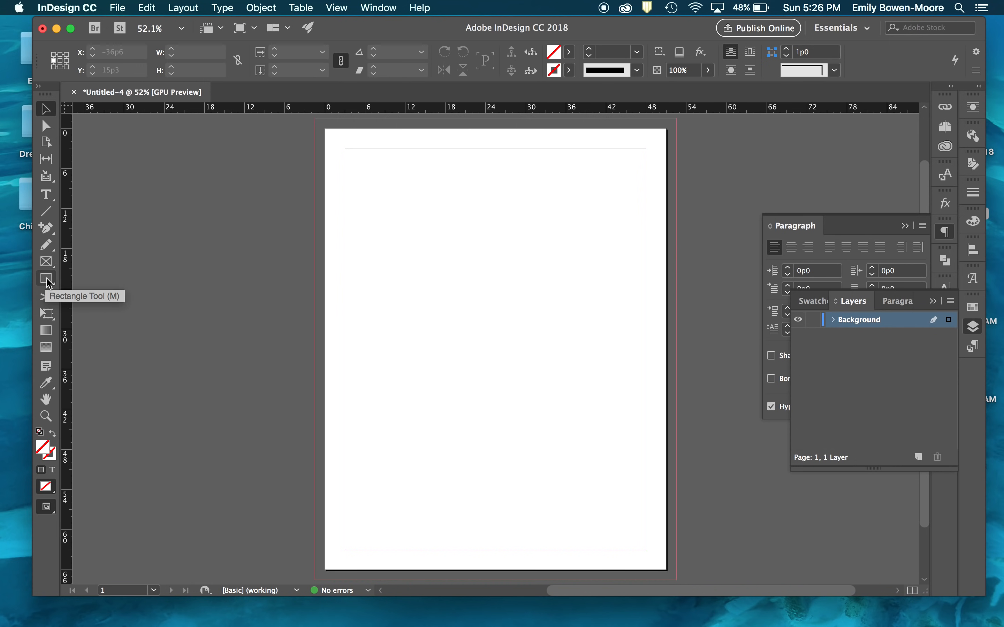
left_click(48, 280)
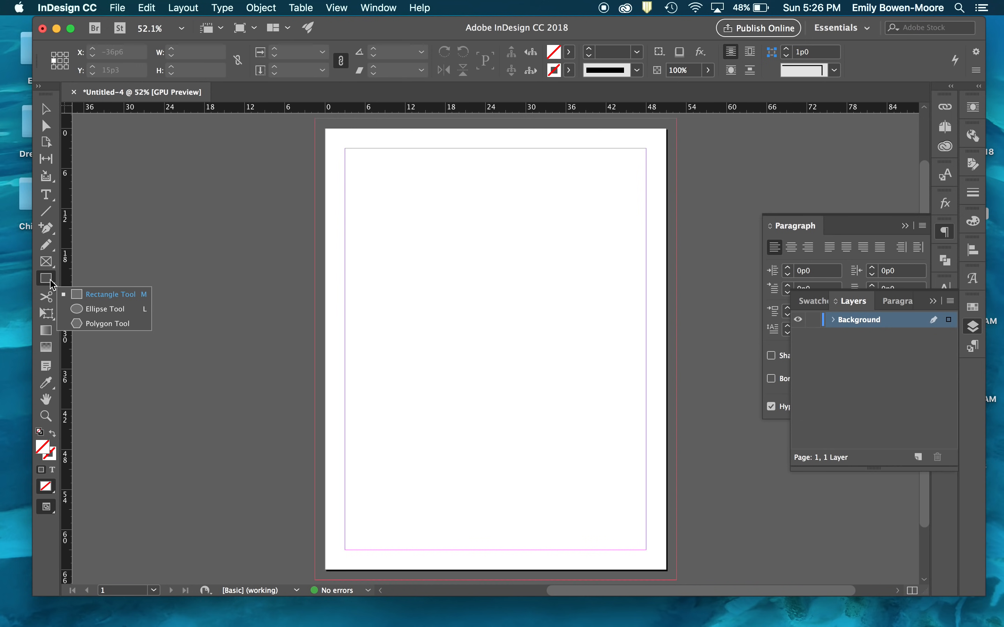
left_click(88, 295)
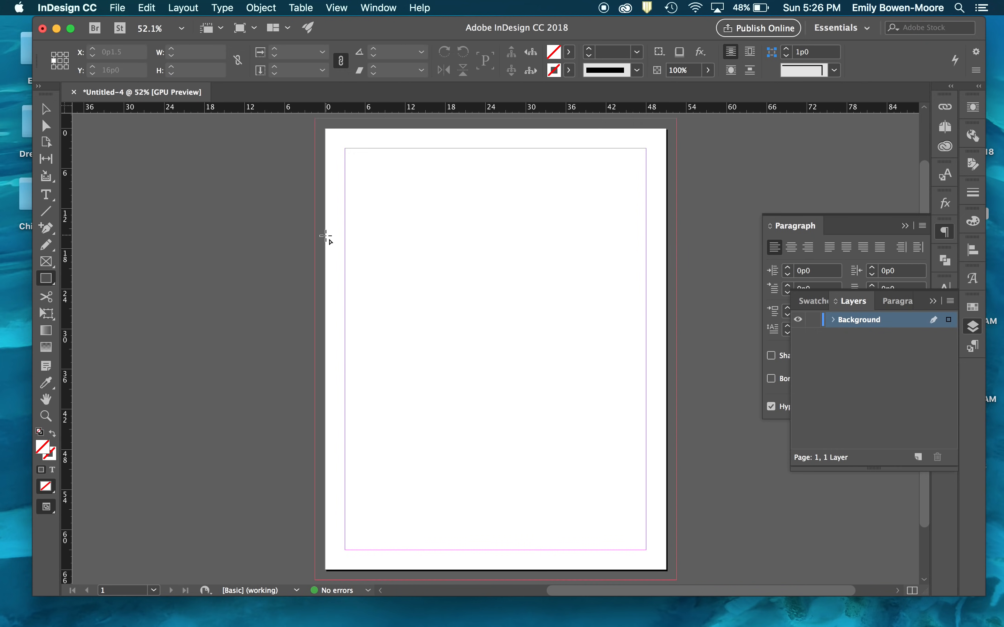
left_click_drag(315, 119, 676, 580)
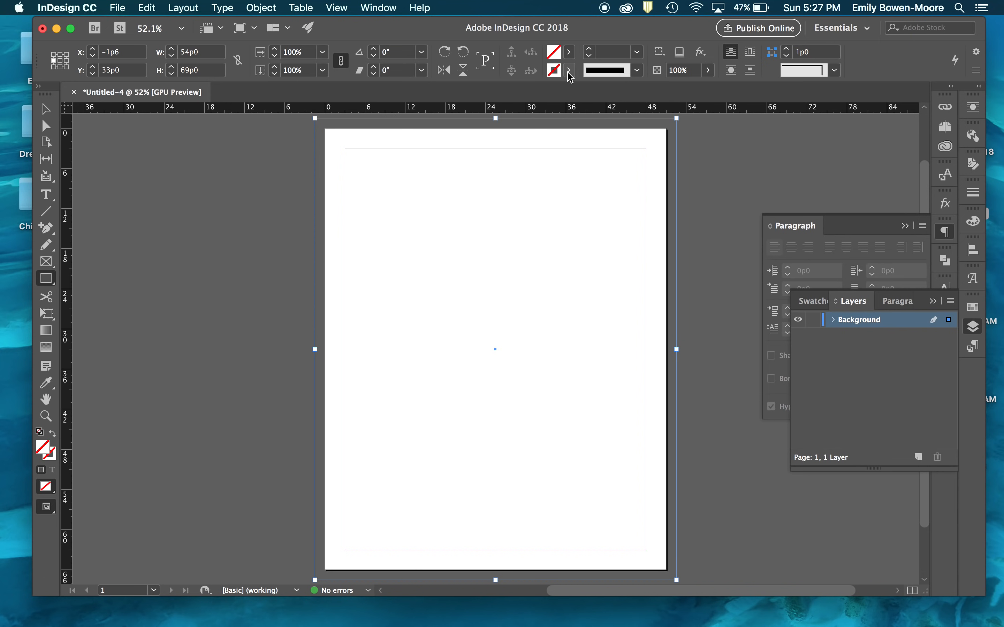
- Fill the rectangle with dark teal R 27, G 69, B 79 and save the colour as a CMYK swatch
left_click(570, 53)
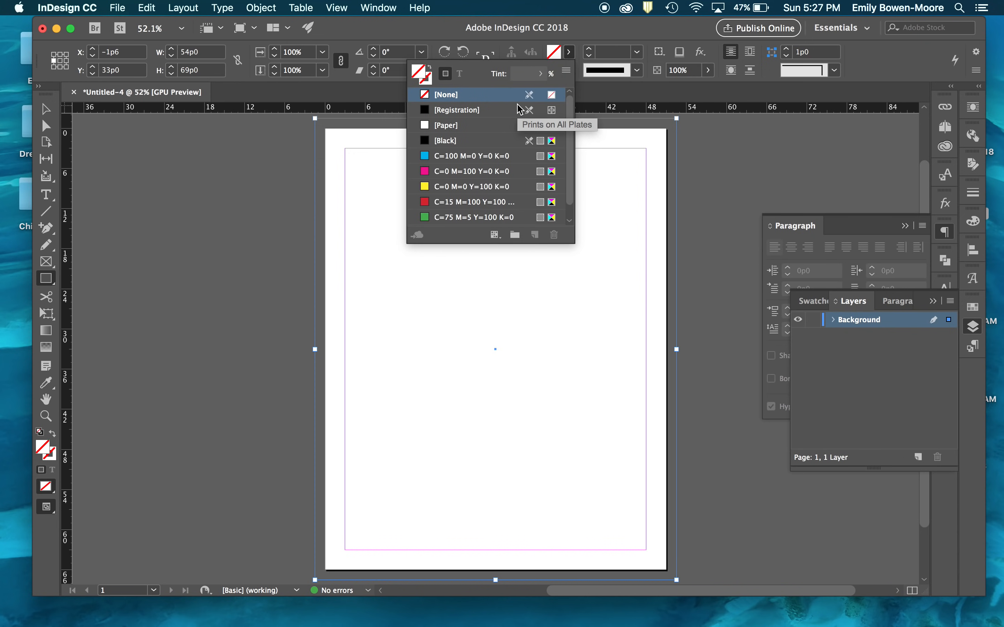
scroll(436, 203, "down", 1)
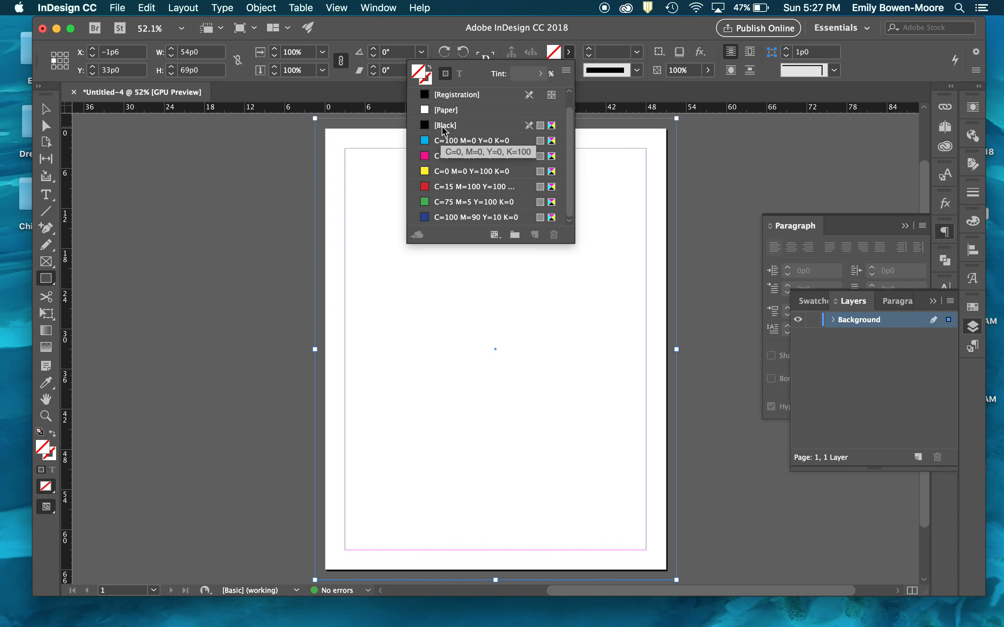
double_click(556, 55)
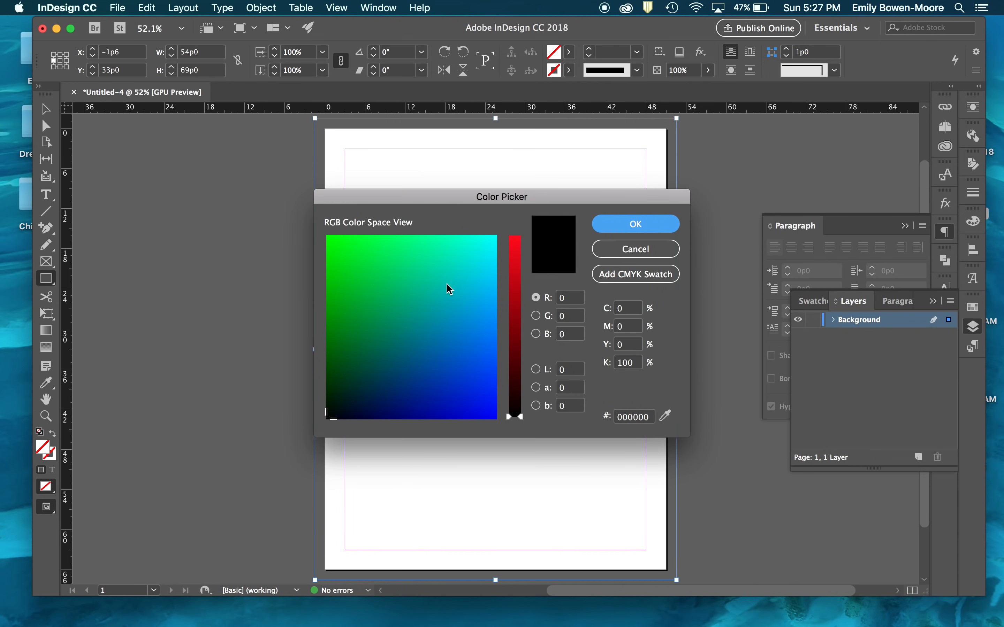
left_click(332, 414)
left_click_drag(332, 414, 379, 368)
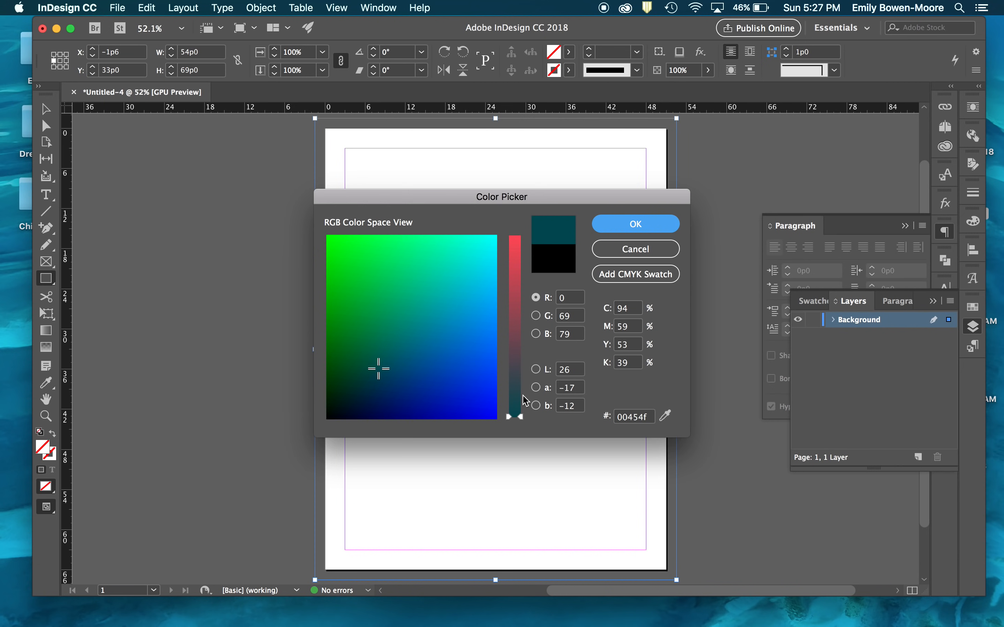
left_click_drag(521, 416, 520, 398)
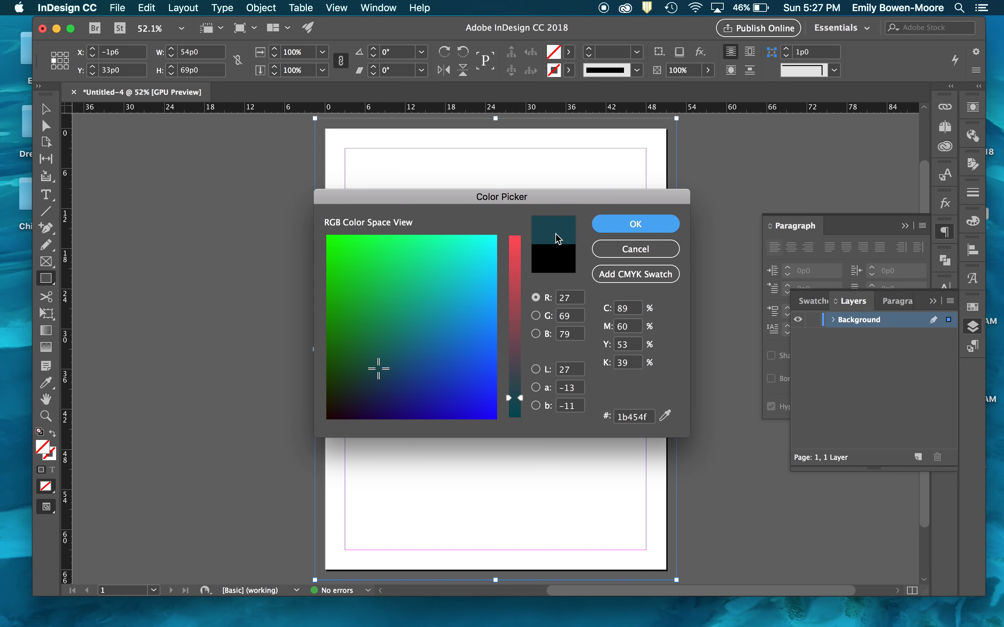
left_click(628, 276)
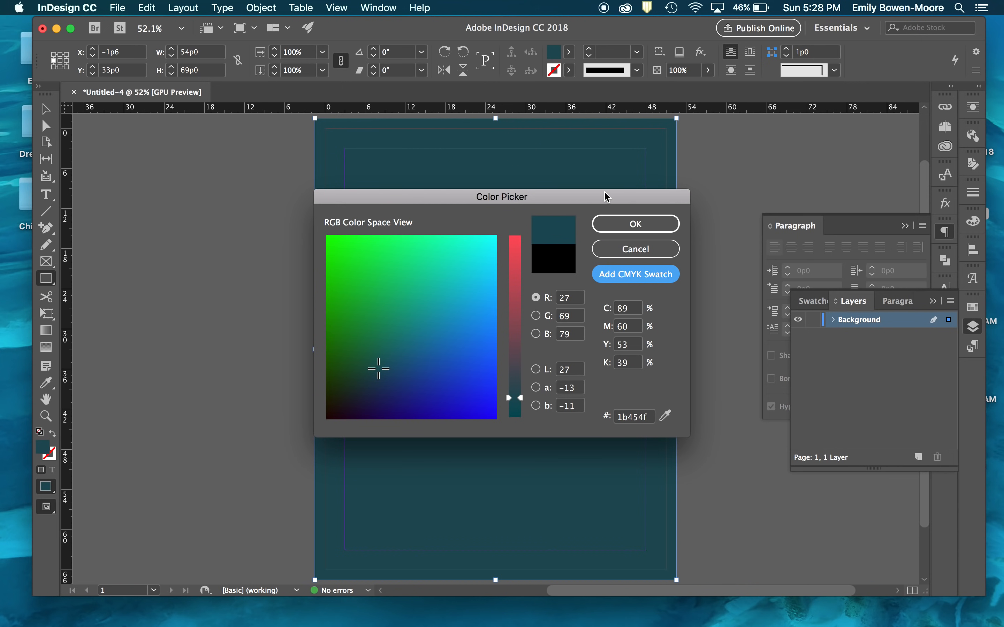
left_click(628, 227)
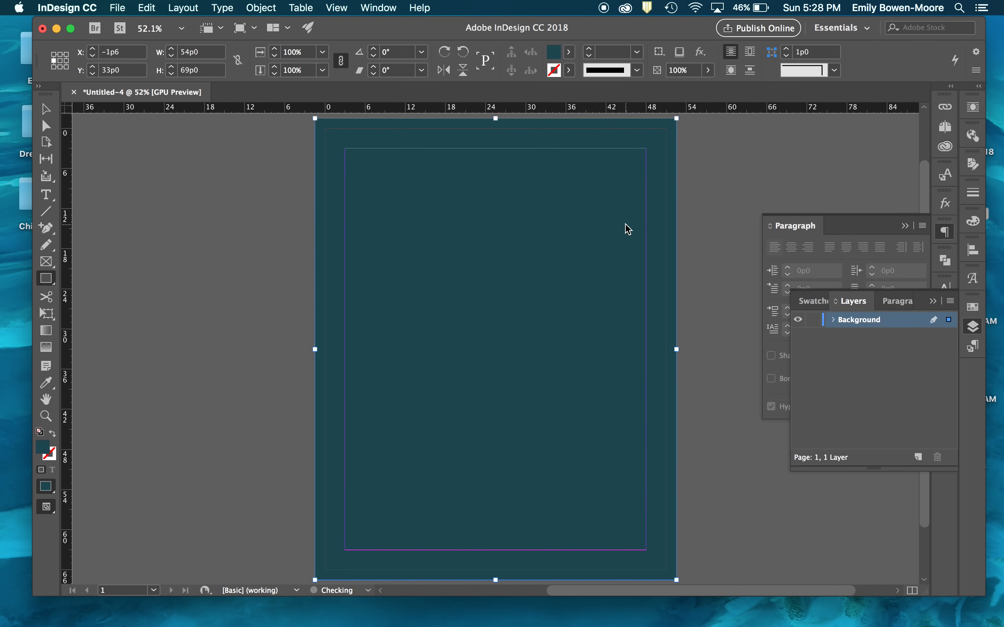
- Lower the tint of the background rectangle's teal fill to about 23% and deselect the rectangle
left_click(570, 53)
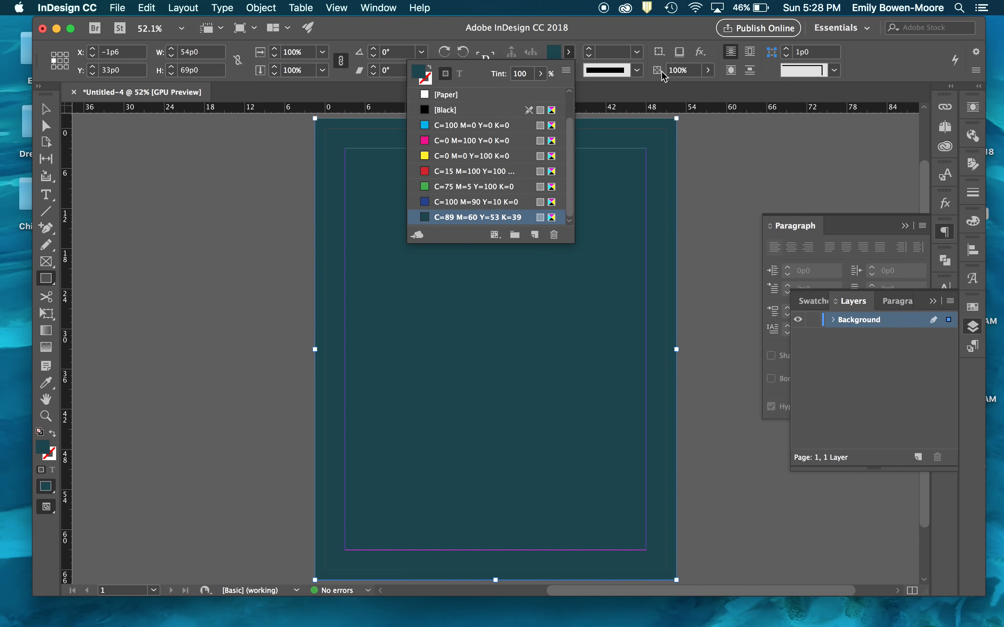
left_click(708, 70)
left_click(708, 71)
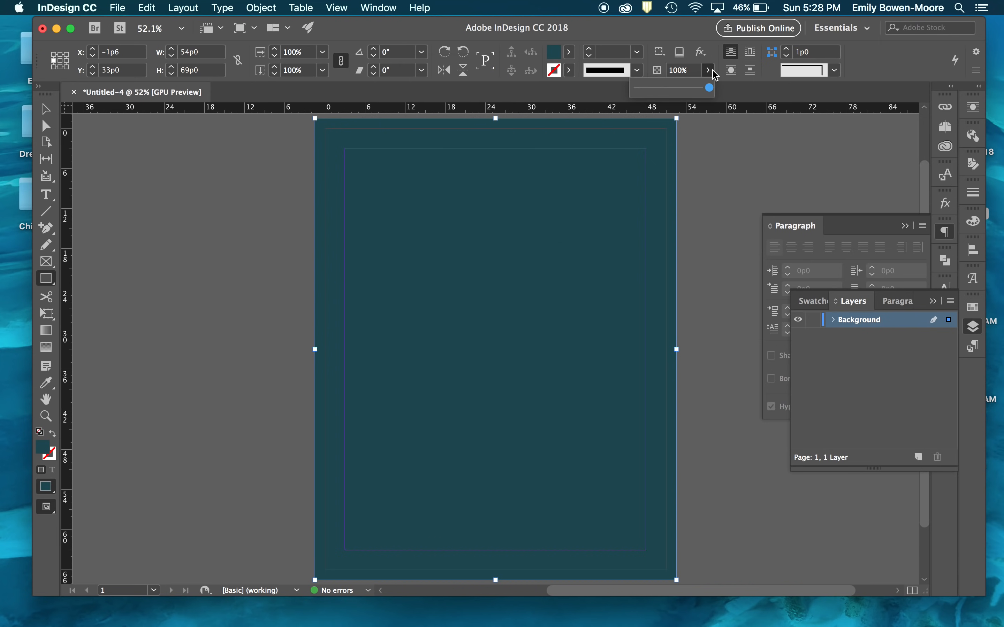
mouse_move(713, 89)
left_mouse_down()
mouse_move(674, 88)
mouse_move(710, 94)
left_mouse_up()
left_click(569, 52)
left_click(541, 73)
left_click_drag(541, 91, 487, 100)
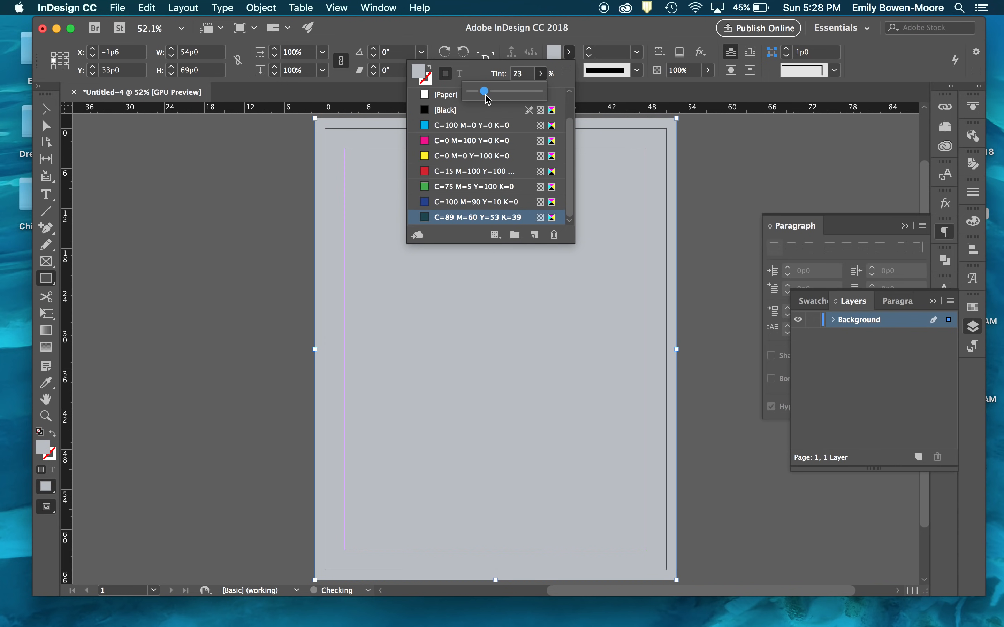
left_click_drag(488, 100, 487, 99)
left_click(599, 215)
left_click(565, 326)
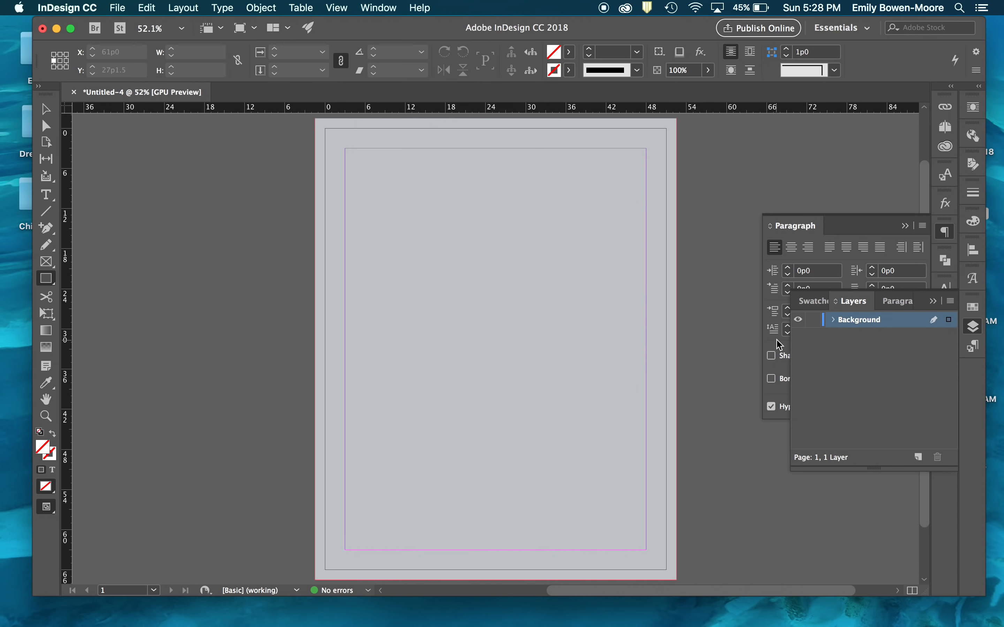
- Lock the Background layer and create a new layer named Image
left_click(814, 322)
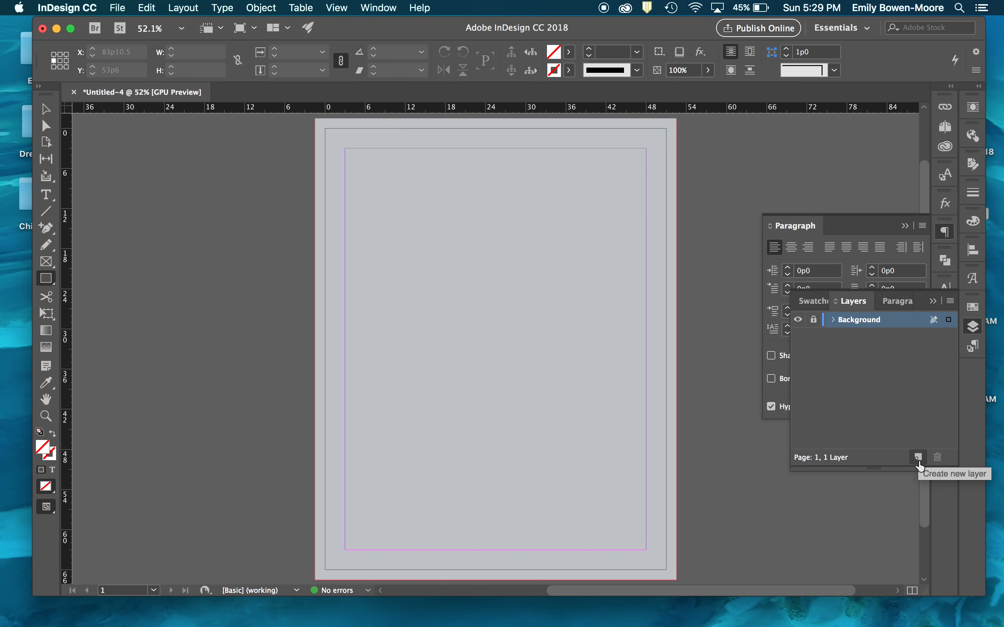
left_click(950, 301)
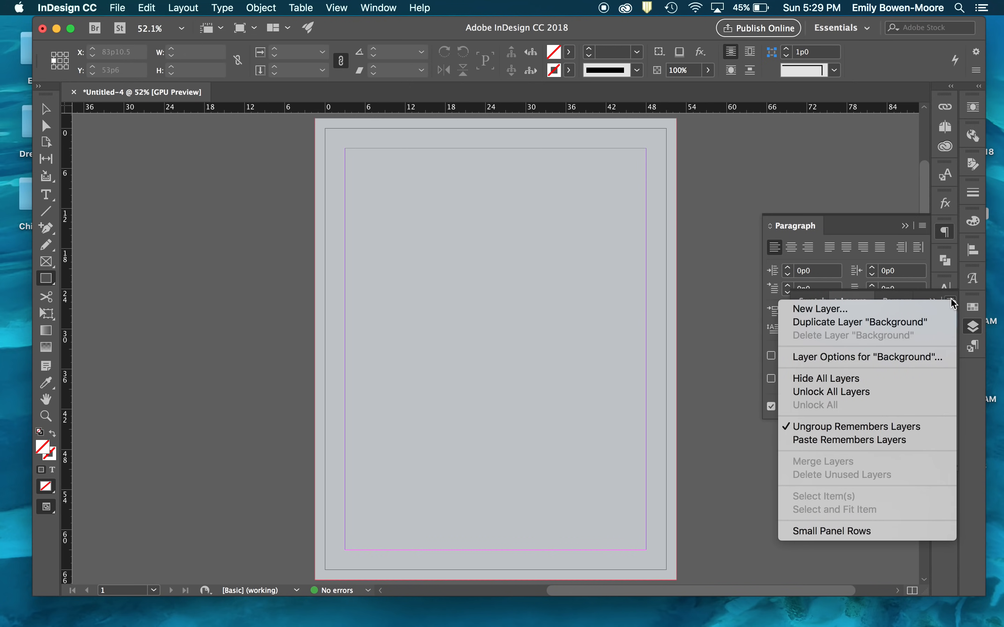
left_click(819, 311)
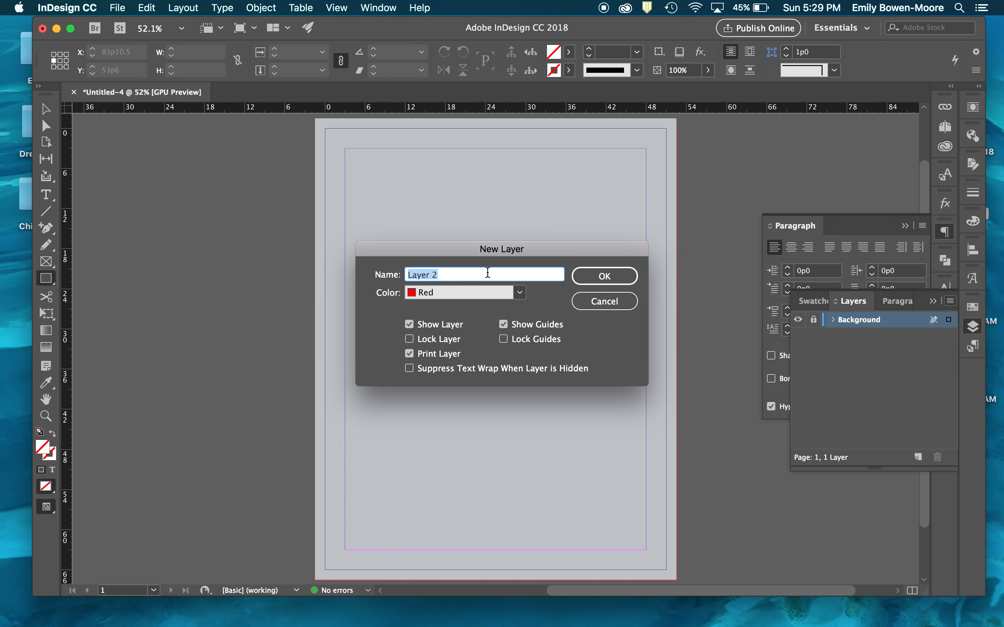
type("Image")
key("Return")
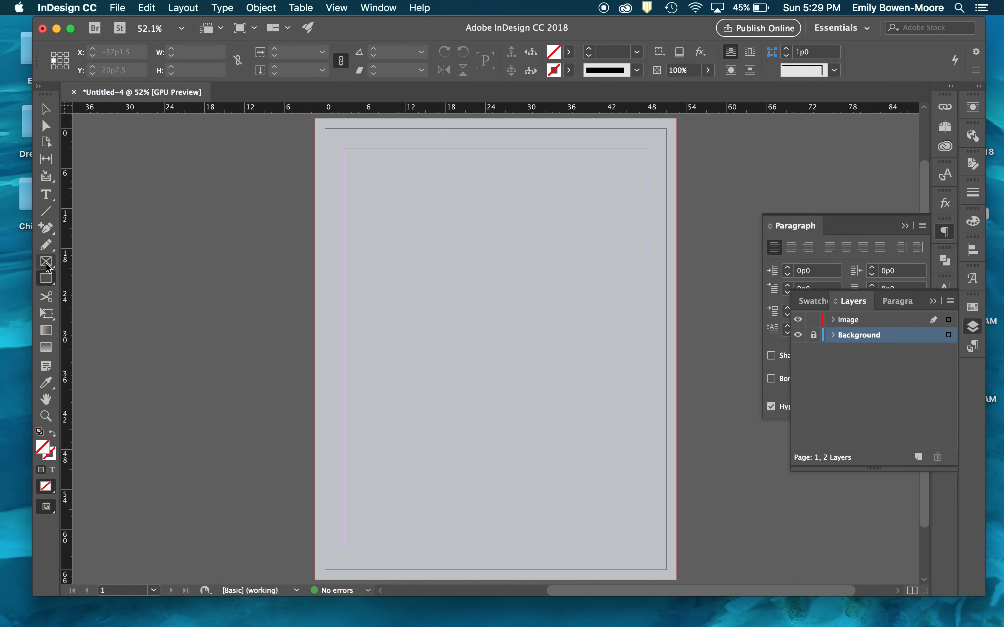
- Draw a rectangular image frame about 32p9 by 20p3 in the upper half of the page on the Image layer
left_click(46, 262)
left_click(46, 263)
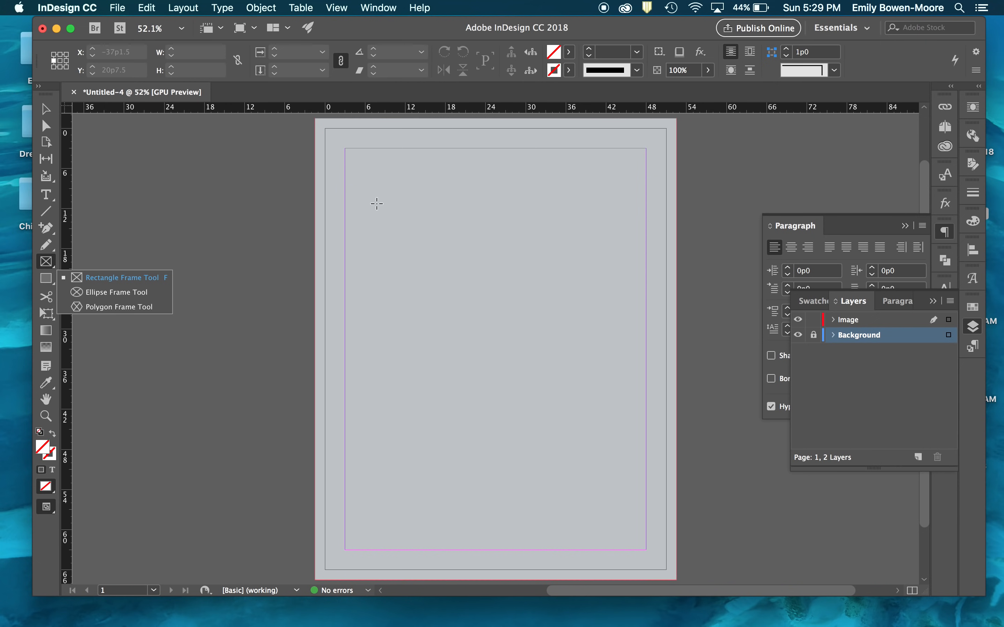
left_click_drag(385, 196, 605, 331)
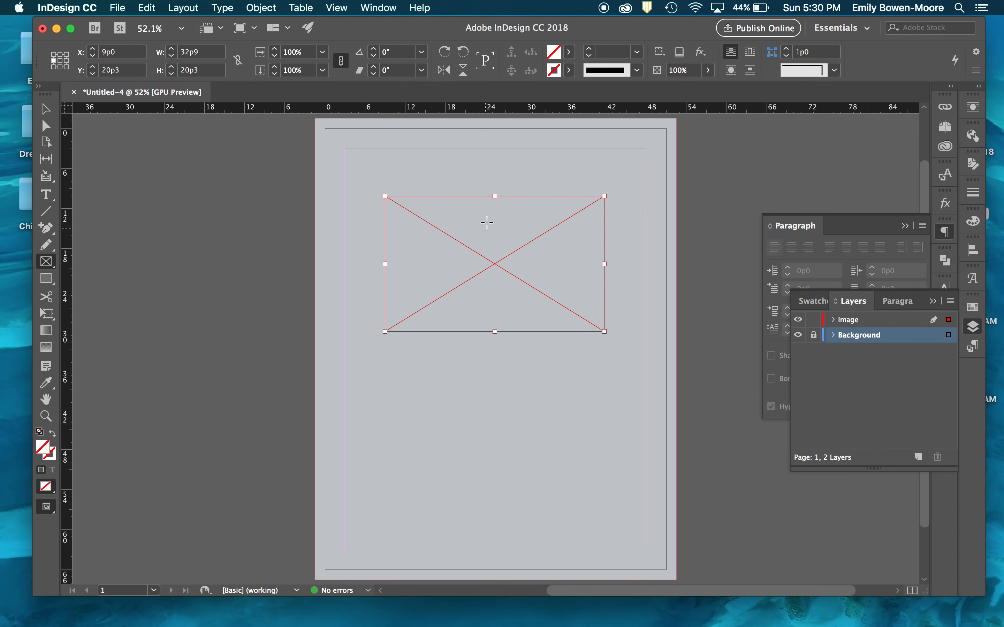
- Place the Lyceum-for-practice image from the MP1_Tutorial Practice folder into the selected frame
left_click(119, 11)
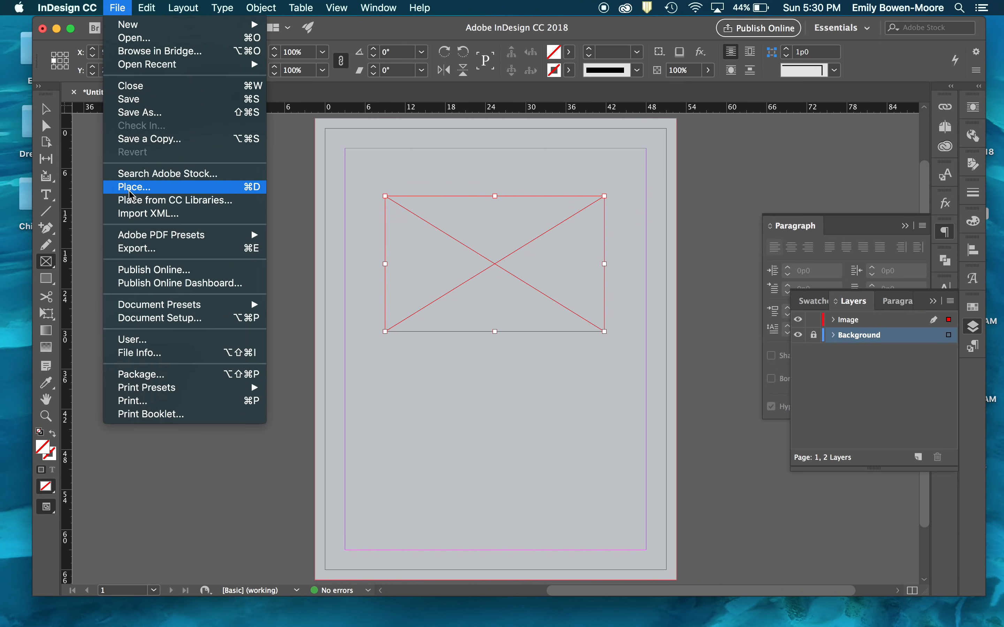
left_click(249, 190)
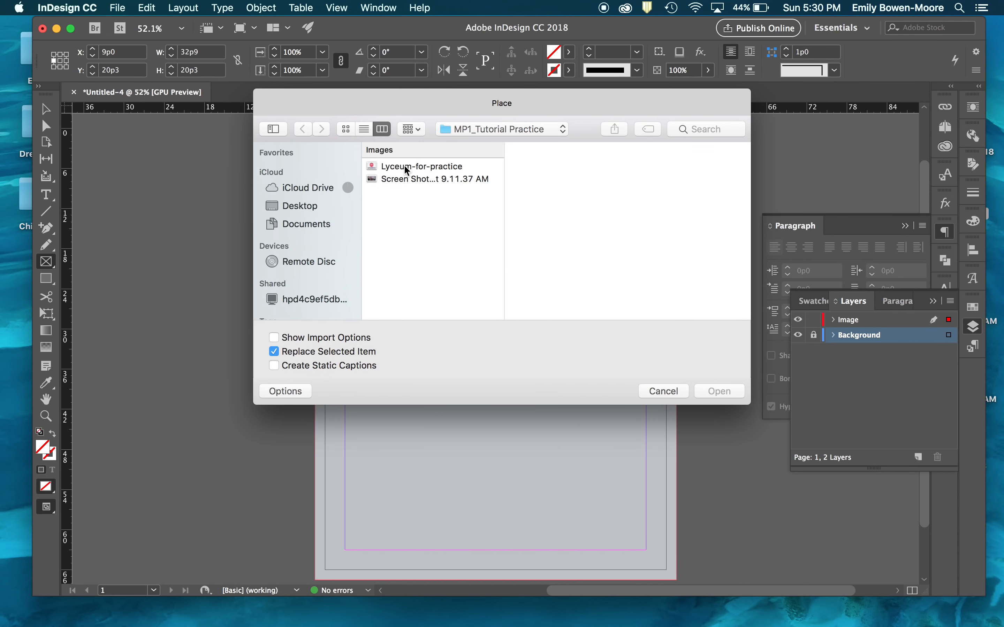
double_click(403, 166)
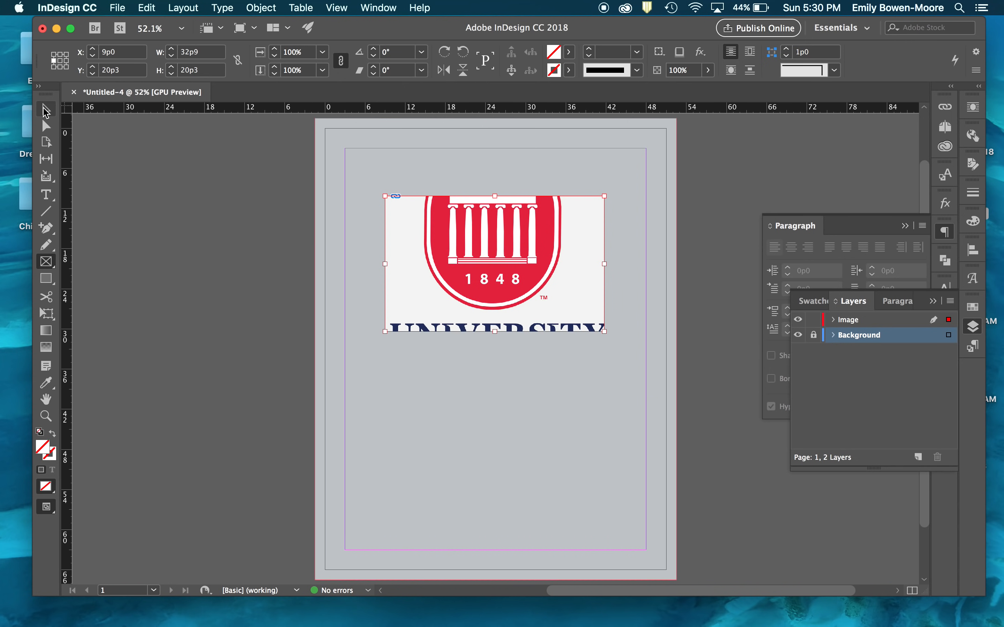
- Select the placed image inside its frame and shift it down and slightly left without moving the frame
left_click(45, 110)
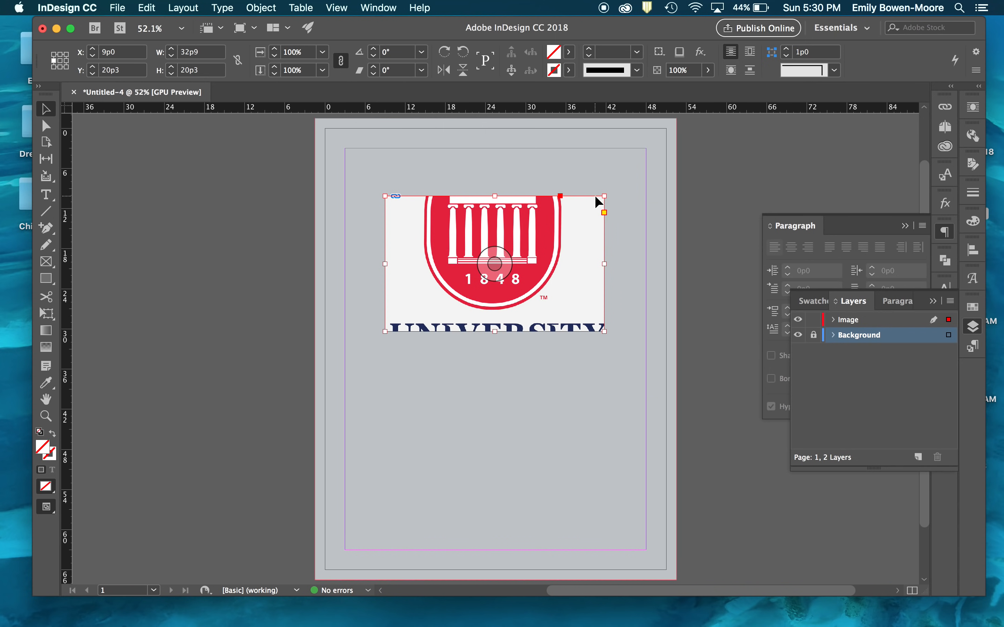
double_click(581, 216)
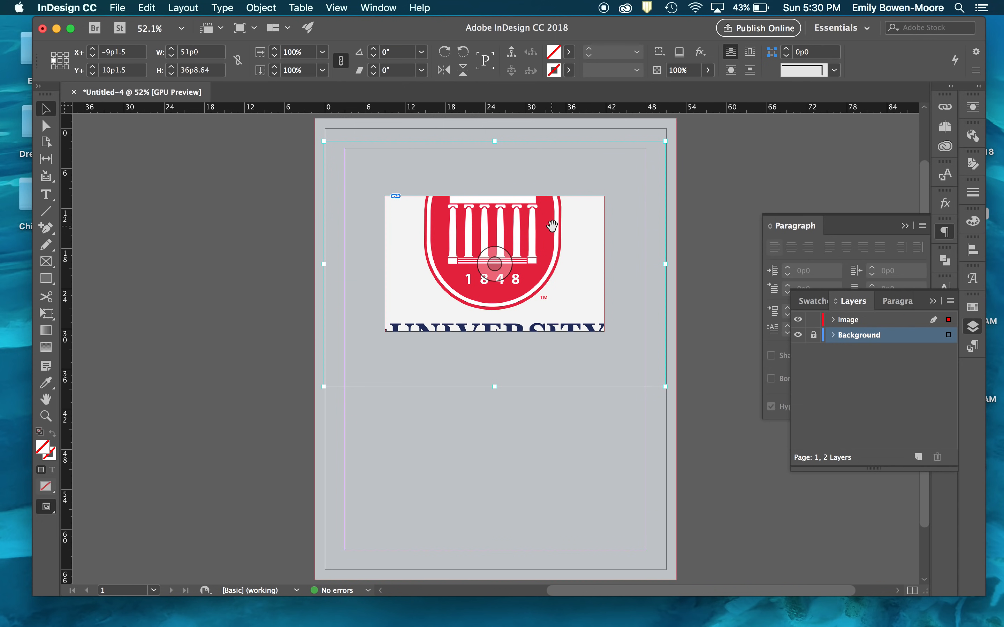
mouse_move(552, 226)
left_mouse_down()
mouse_move(556, 239)
mouse_move(549, 228)
mouse_move(578, 222)
mouse_move(569, 215)
mouse_move(579, 224)
mouse_move(552, 230)
left_mouse_up()
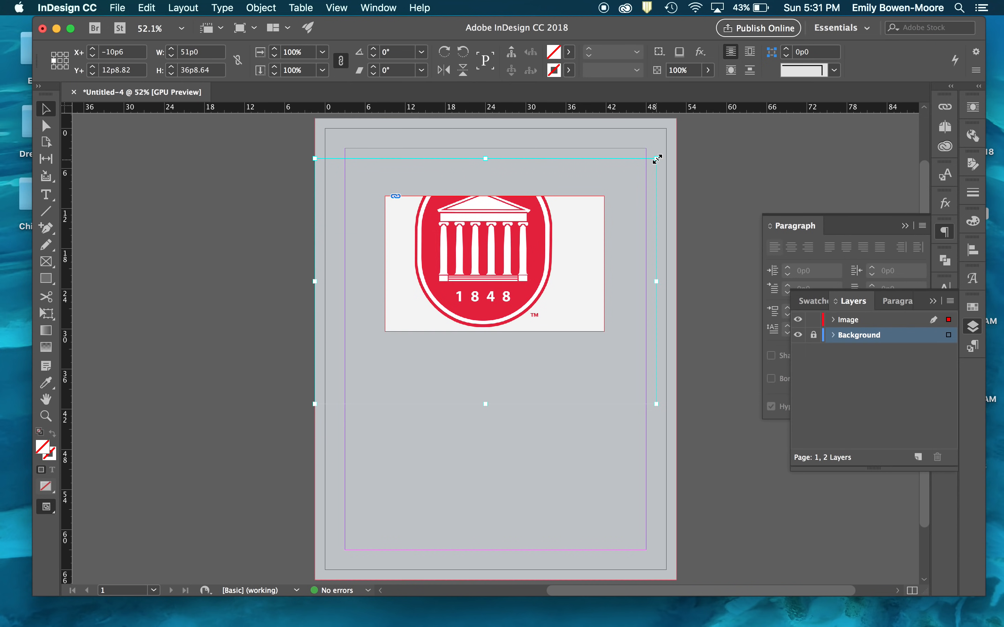
- Try resizing the image without keeping its proportions and repositioning it in the frame, and undo both changes
left_click_drag(658, 159, 618, 249)
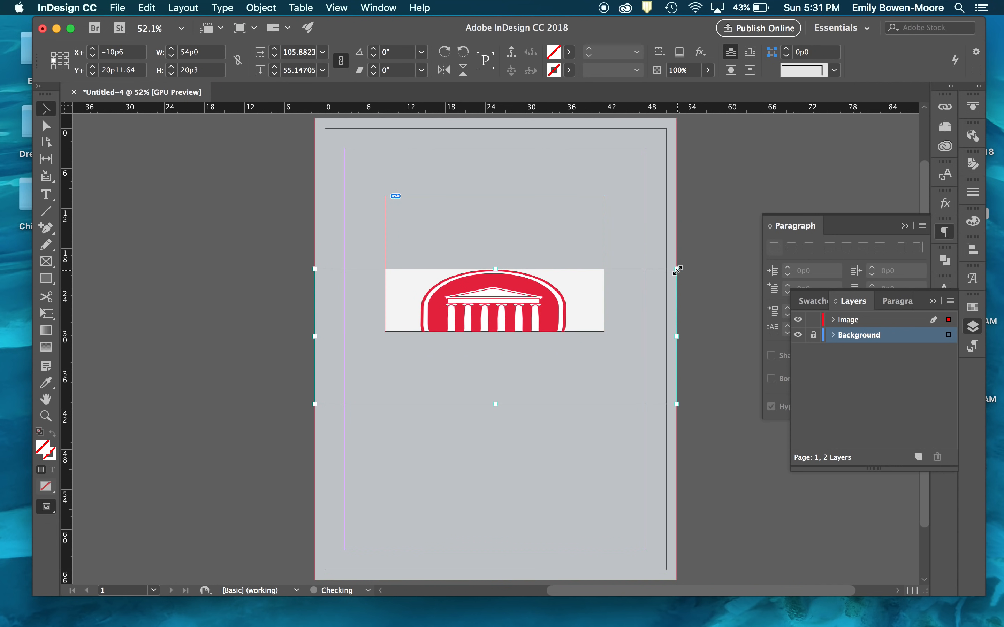
left_click_drag(508, 307, 512, 256)
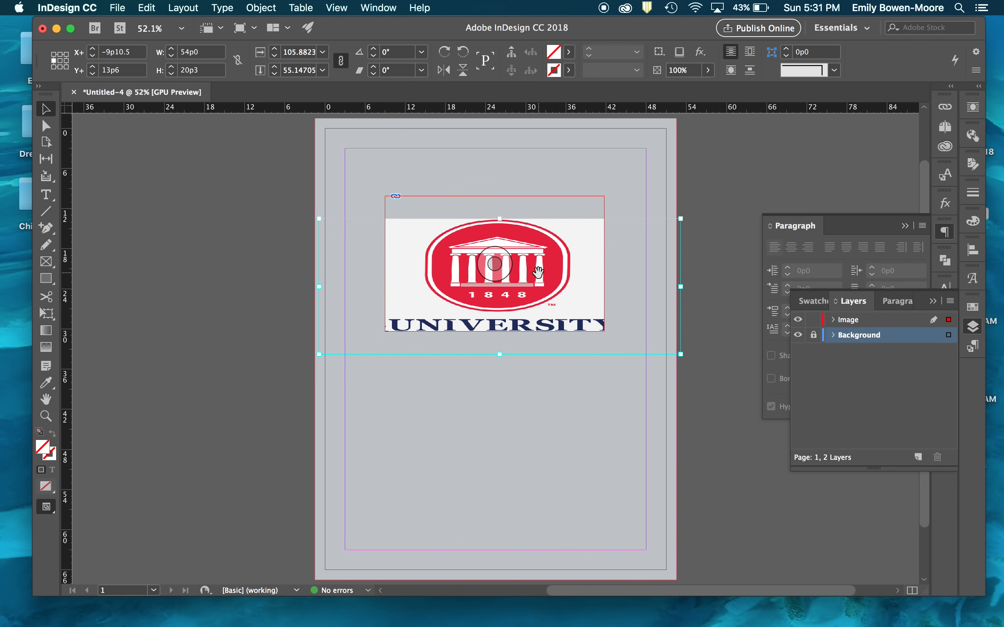
key("super+z")
key("super+z")
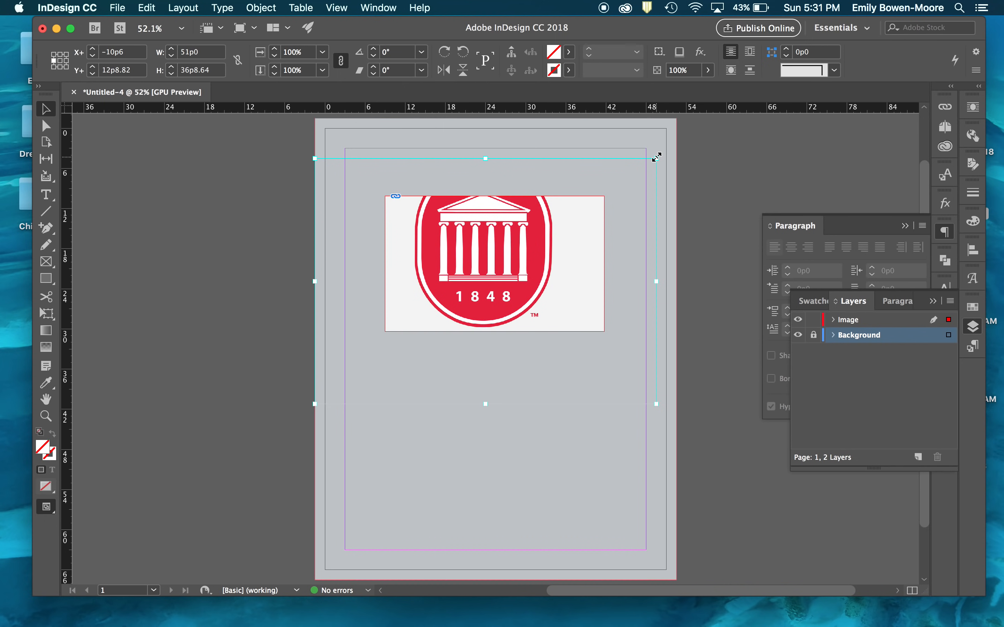
- Scale the image proportionally to 54.5% so the whole logo fits inside the frame, aligned to its top-right corner
left_click_drag(657, 157, 604, 197)
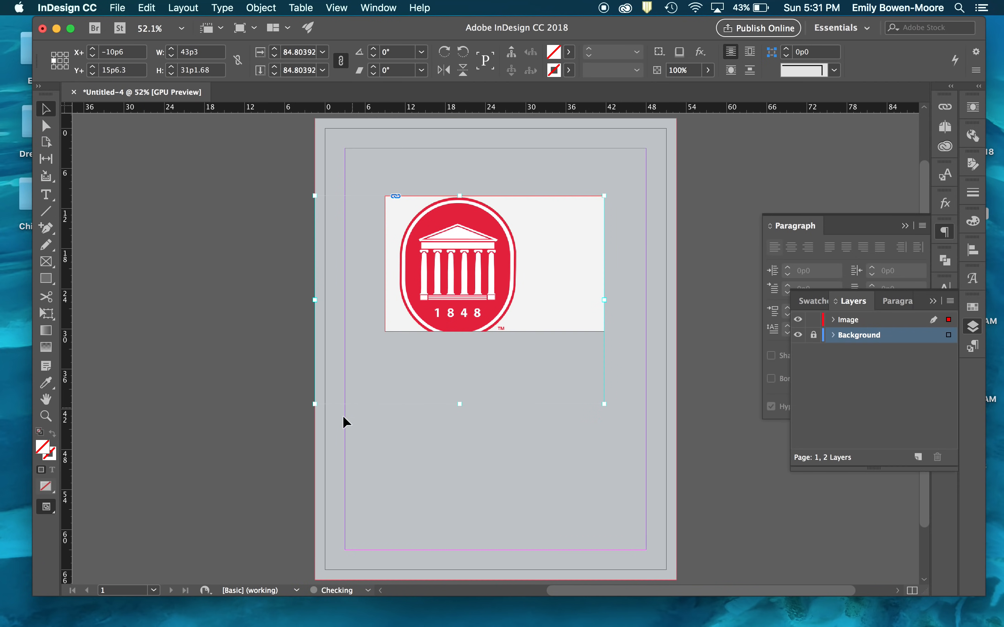
left_click_drag(327, 397, 418, 307)
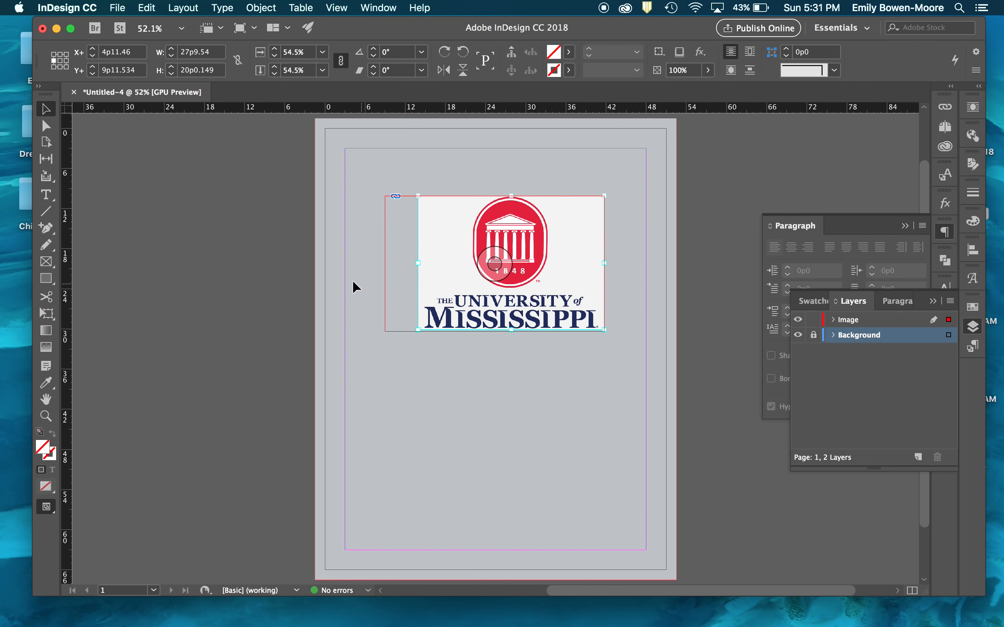
left_click(413, 268)
left_click(272, 276)
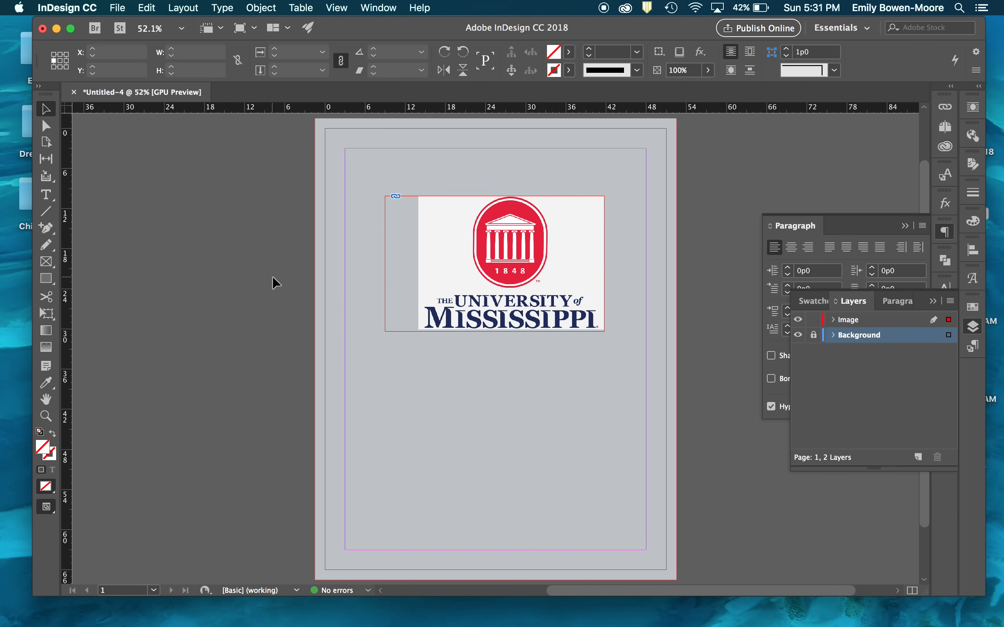
double_click(458, 258)
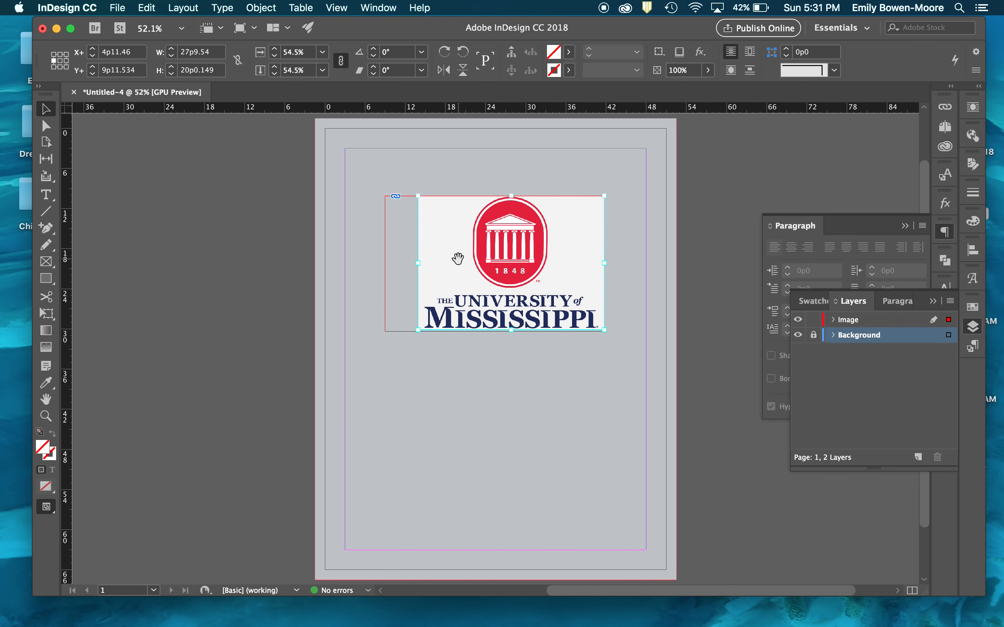
left_click(302, 262)
- Shrink the frame's left and bottom edges to the logo image, making the frame about 27p10.5 by 20p0.6
left_click(394, 259)
left_click_drag(385, 263, 418, 263)
left_click_drag(476, 297, 498, 337)
scroll(496, 314, "up", 2)
scroll(494, 315, "up", 1)
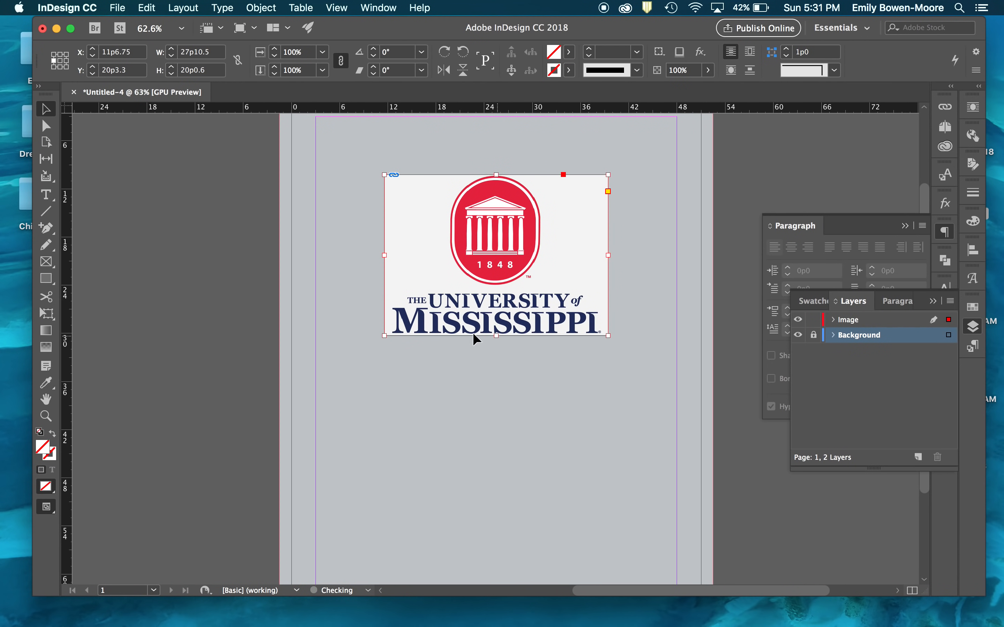
- Scale the logo and its frame together from the center to about 31p7.5 by 22p9, keeping it centered across the page, and deselect it
scroll(477, 237, "up", 2)
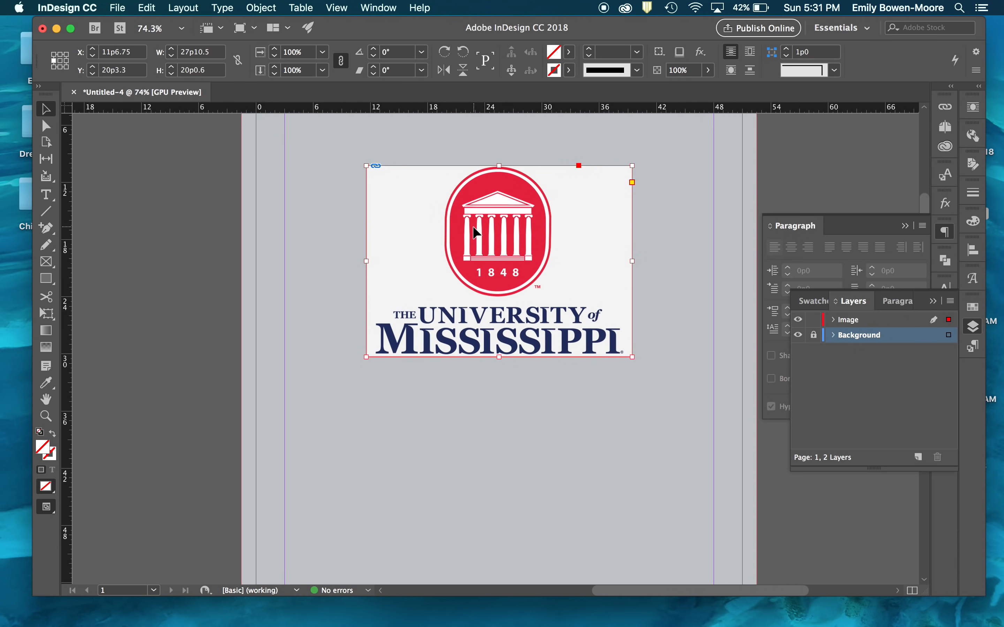
scroll(476, 232, "down", 3)
scroll(476, 232, "down", 1)
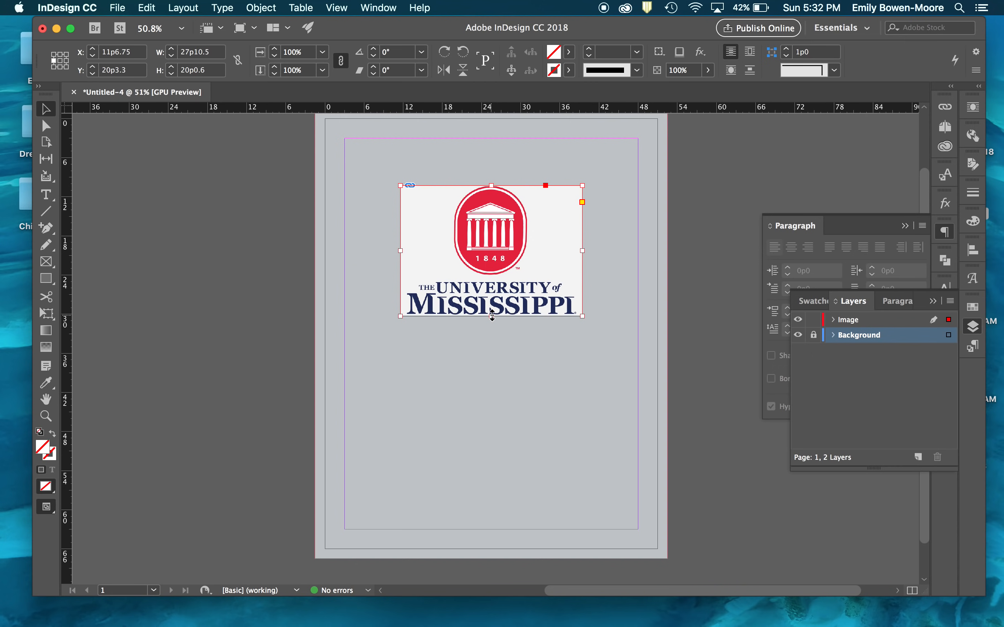
left_click_drag(491, 316, 492, 335)
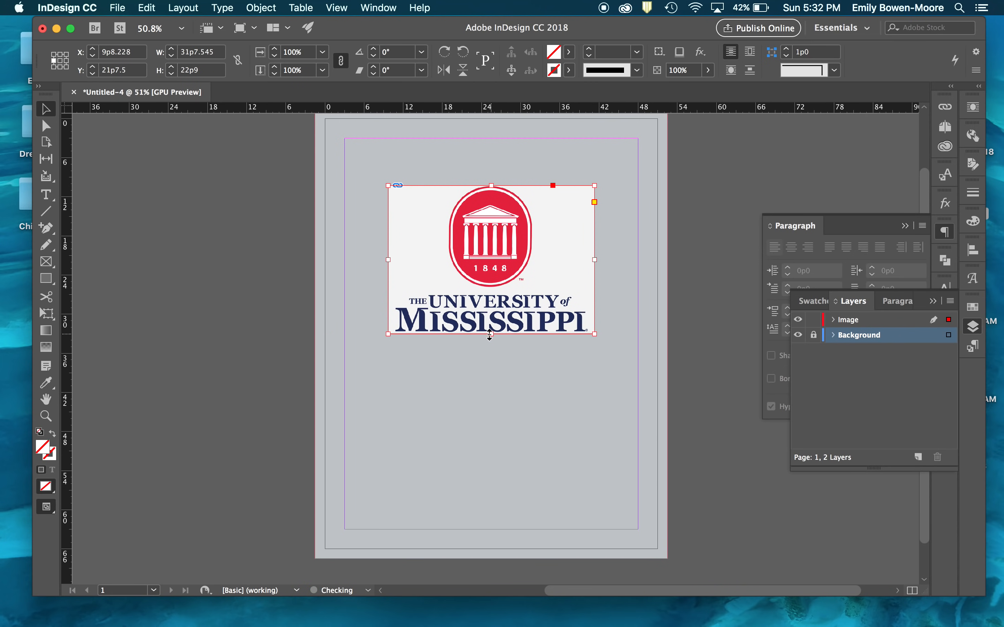
left_click_drag(523, 205, 523, 200)
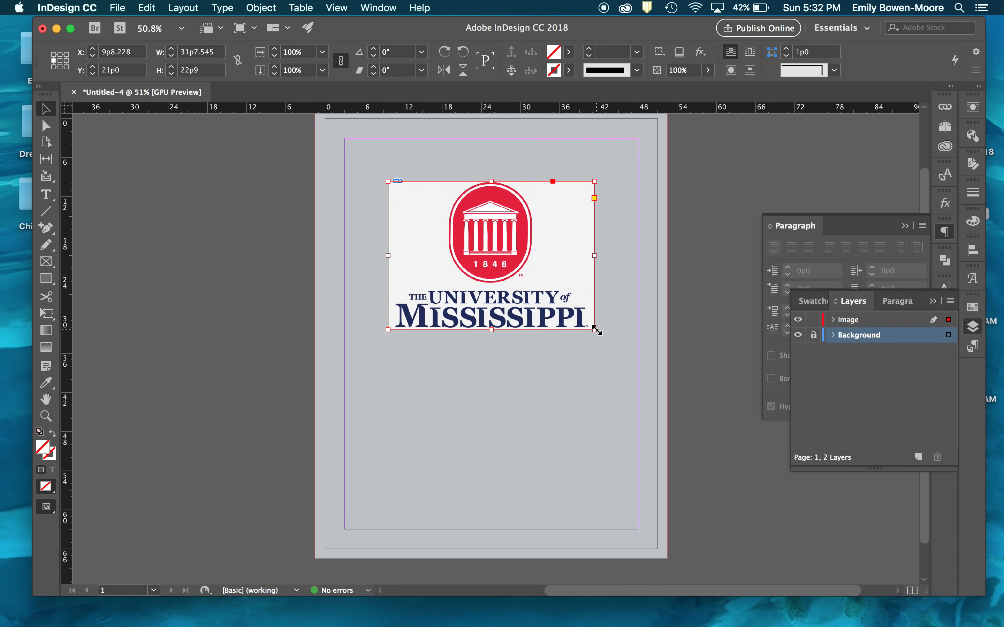
left_click_drag(574, 323, 574, 326)
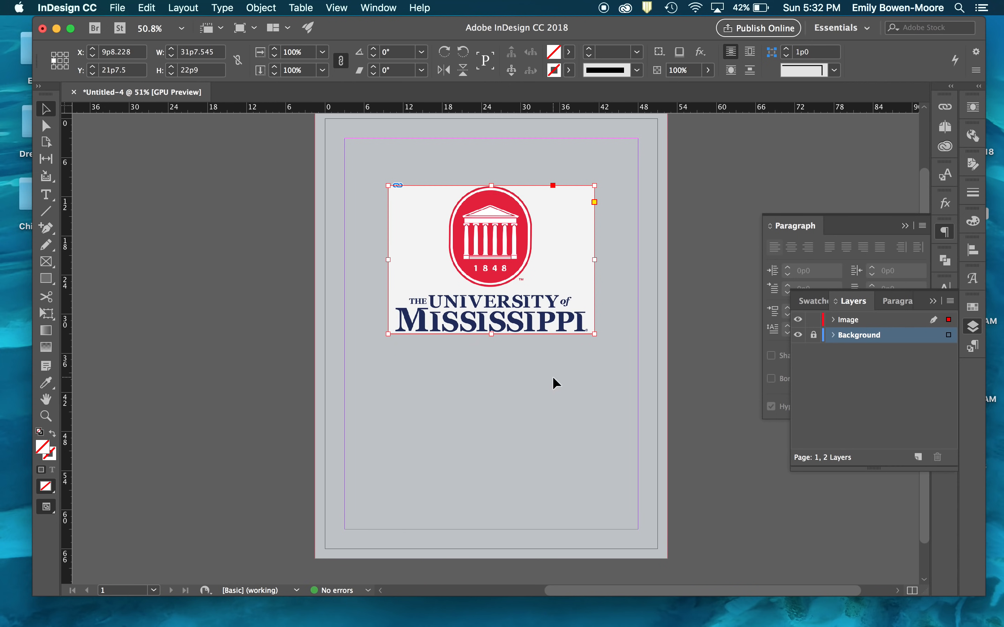
left_click(630, 251)
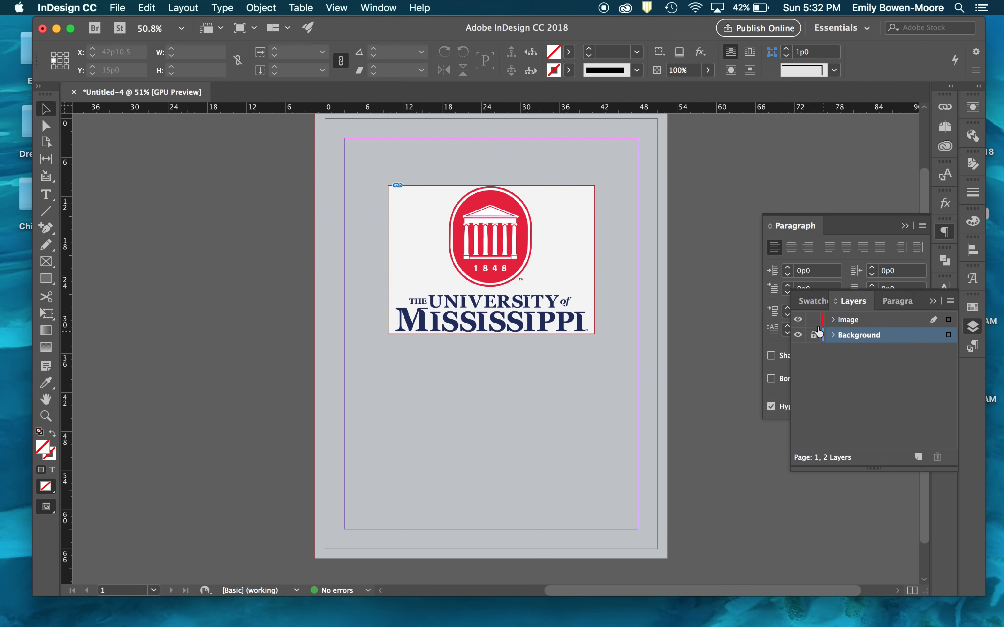
- Check the document's list of linked files for the placed logo image
left_click(946, 108)
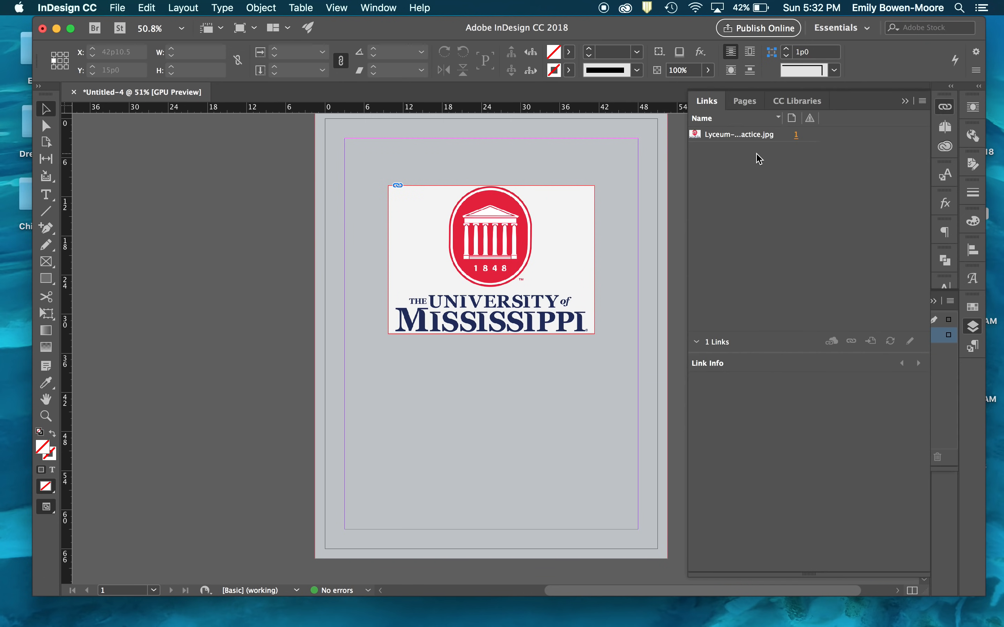
left_click(905, 101)
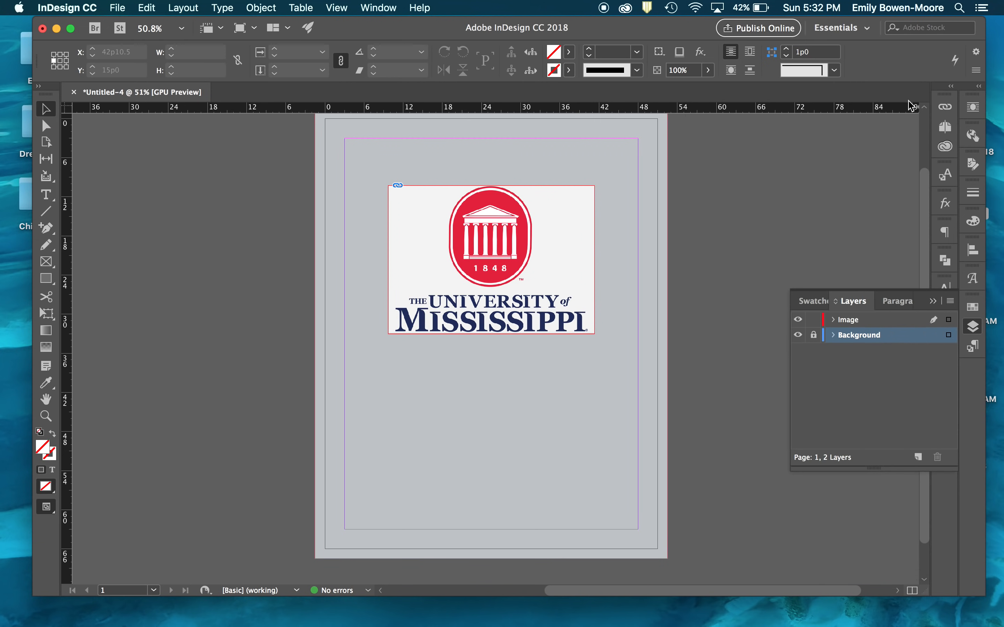
- Lock the Image layer and add a new layer named Type above it
left_click(815, 320)
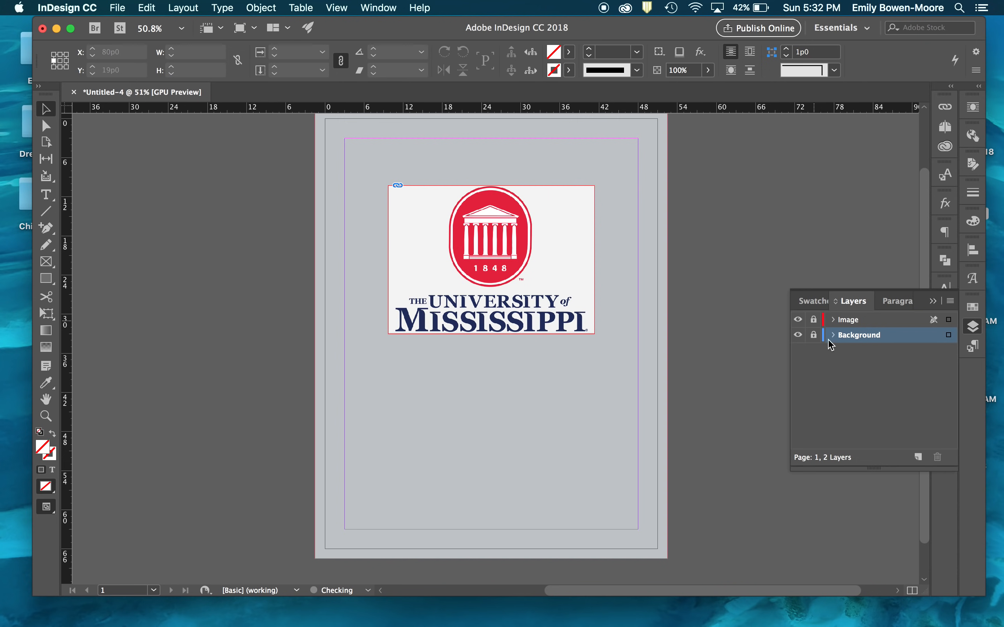
left_click(918, 457)
double_click(856, 321)
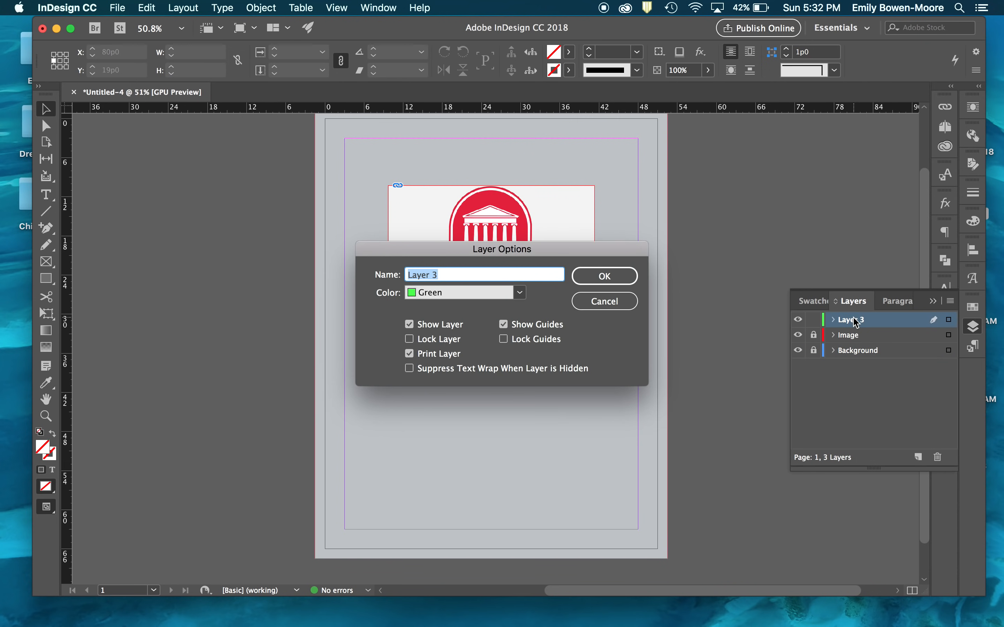
type("Type")
key("Return")
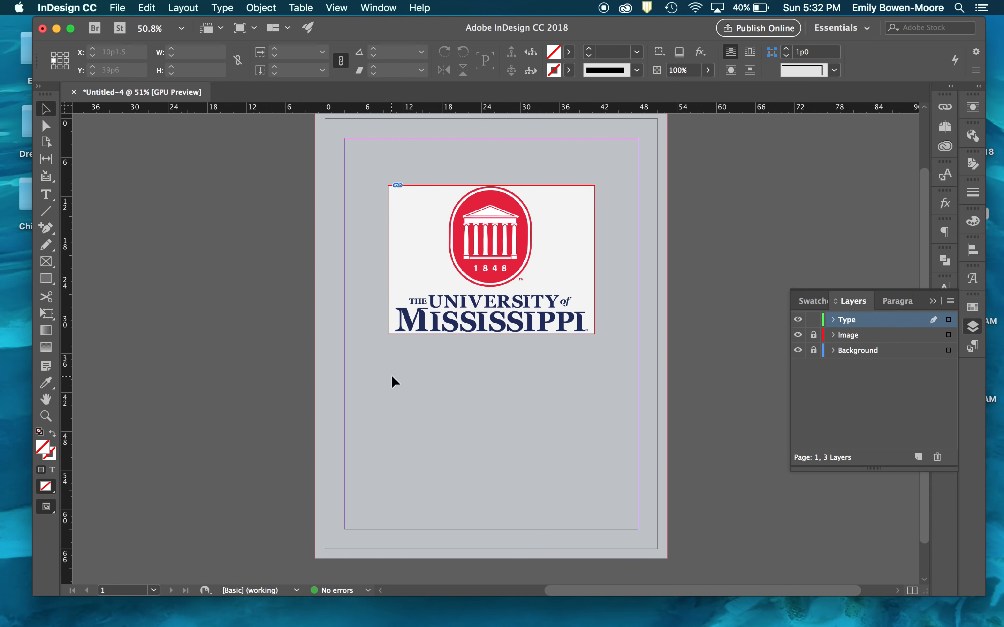
- Put the layer list away and display the paragraph styles and the paragraph formatting options, with the formatting options in front
scroll(384, 357, "down", 2)
scroll(384, 357, "up", 3)
scroll(384, 357, "up", 1)
scroll(384, 357, "down", 3)
scroll(384, 357, "right", 2)
scroll(384, 357, "right", 1)
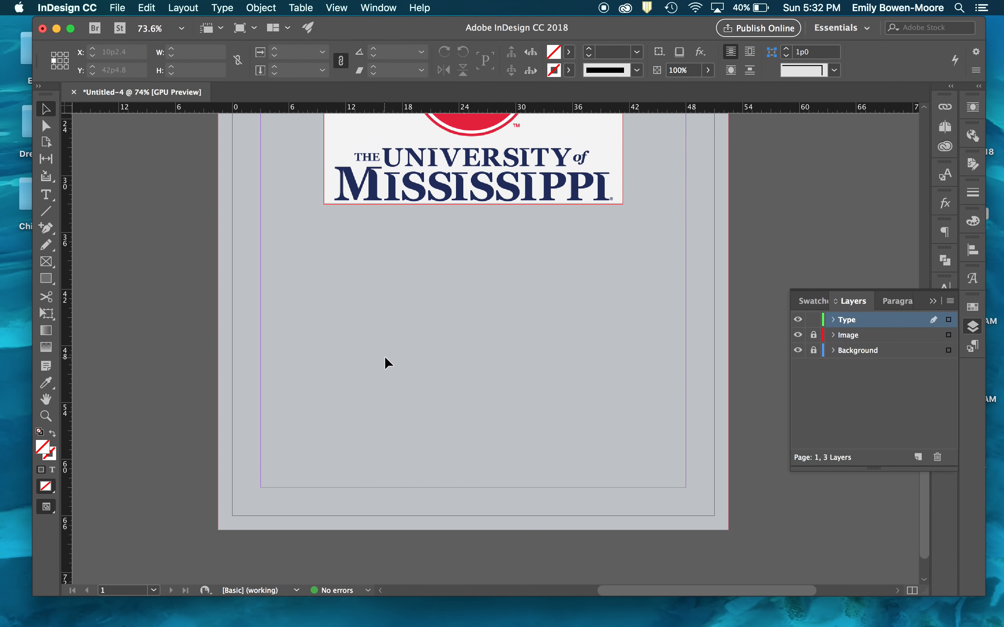
left_click(933, 301)
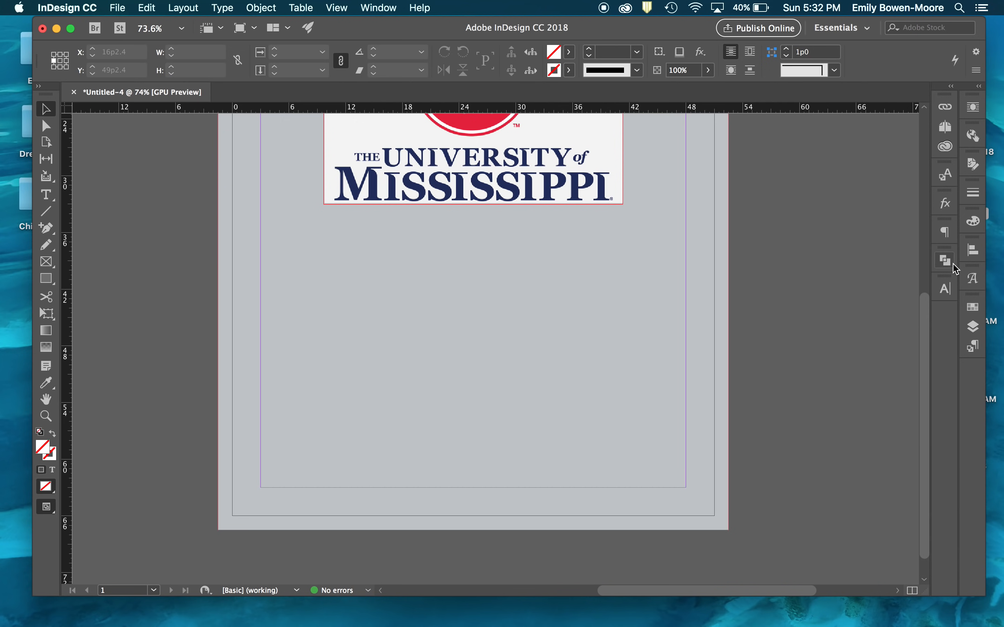
left_click(942, 233)
left_click(974, 347)
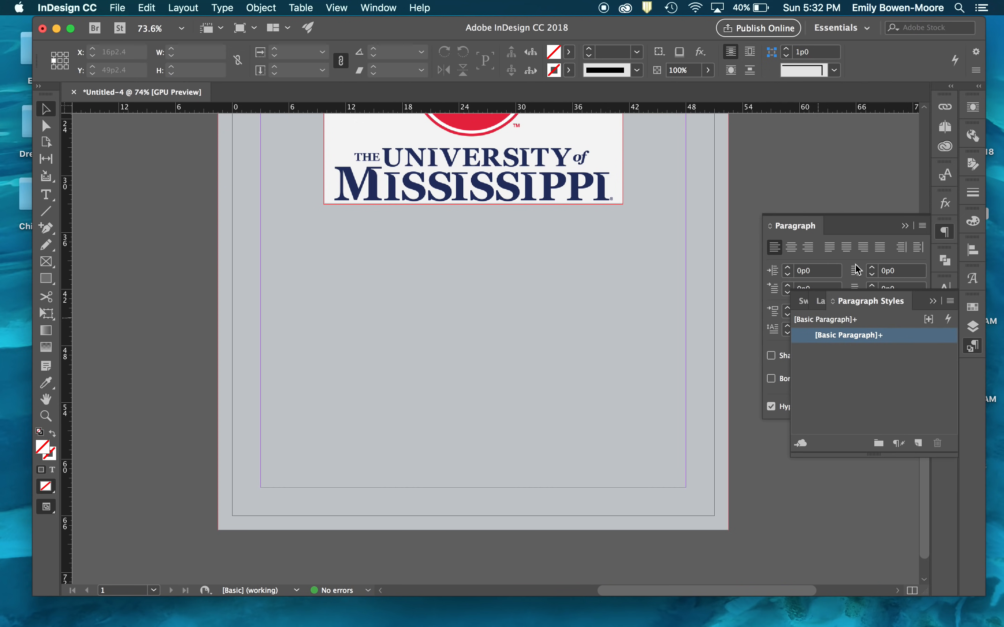
left_click(879, 228)
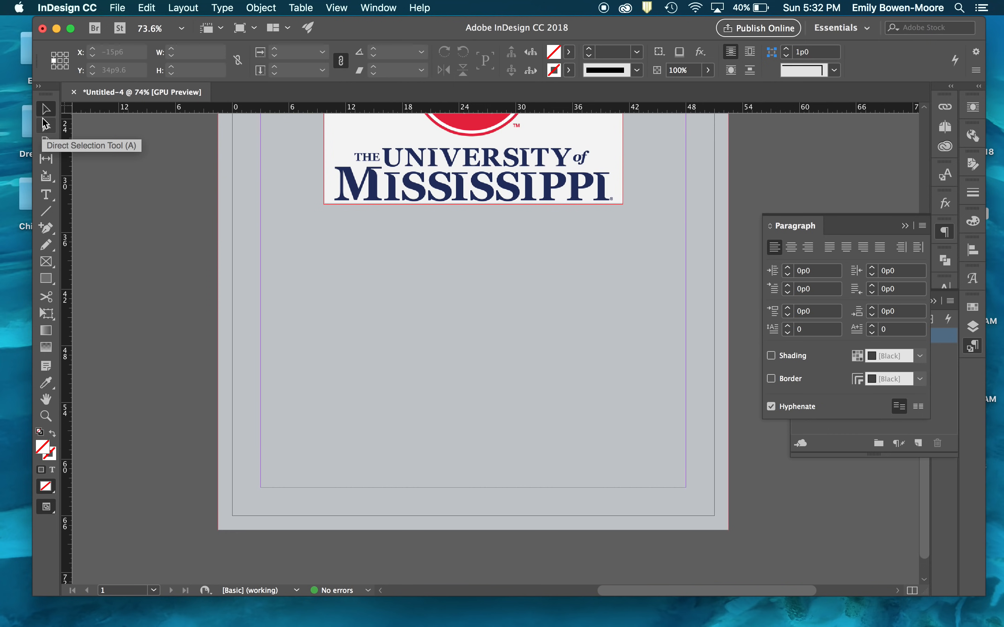
- Draw a text frame below the logo, from its left edge to the page center and down to the bottom margin, and fill it with placeholder text
left_click(46, 195)
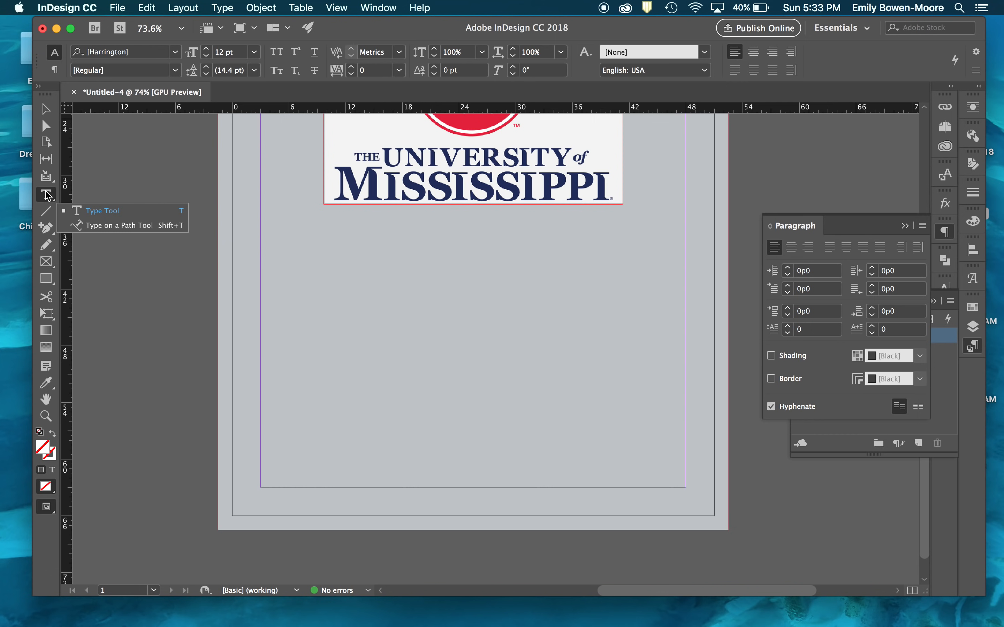
left_click(46, 191)
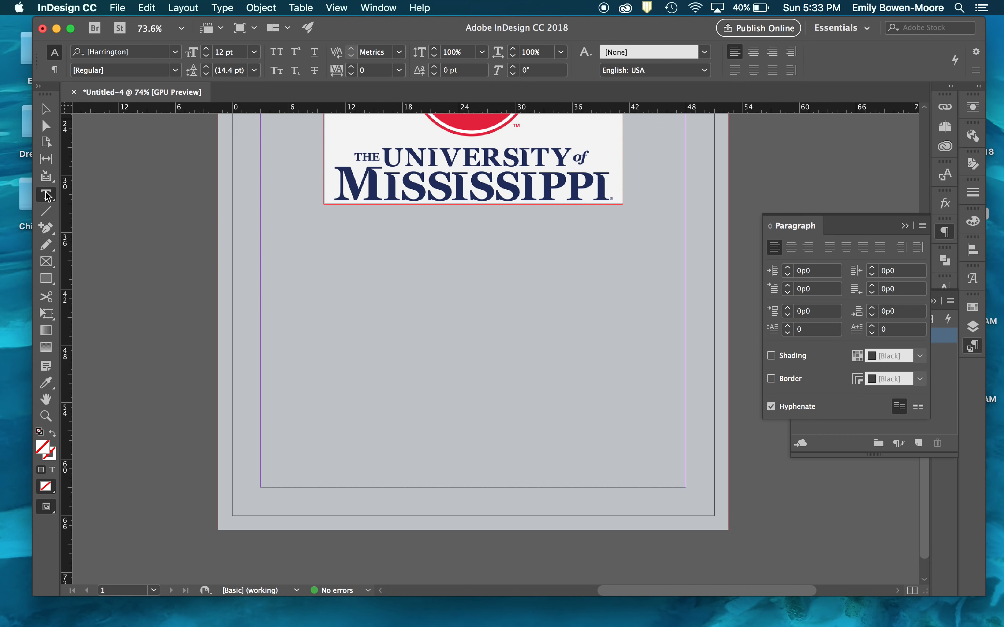
left_click(46, 195)
left_click(85, 210)
left_click_drag(325, 219, 473, 487)
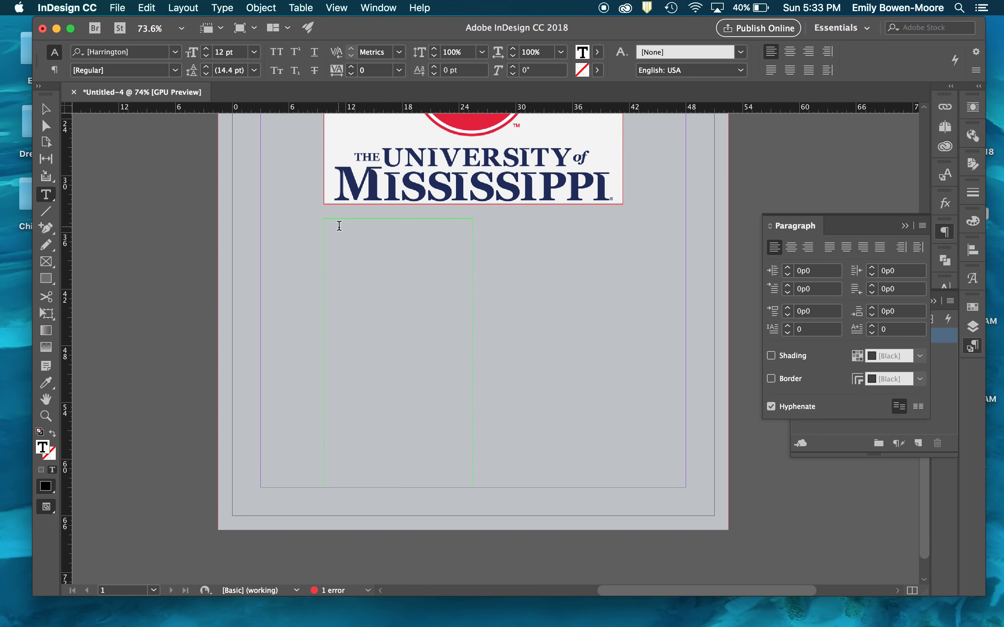
left_click(219, 7)
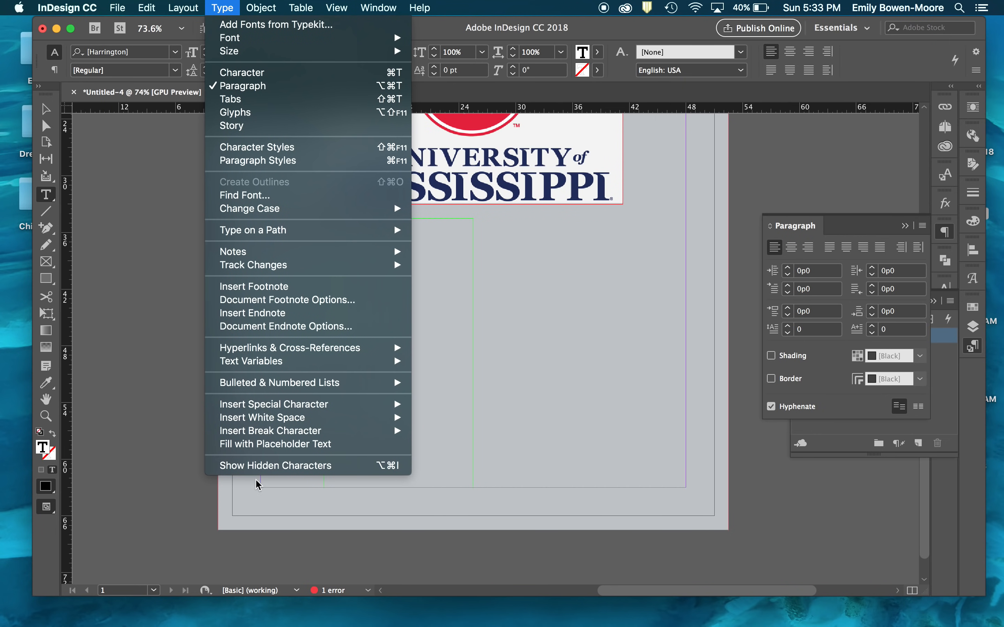
left_click(263, 446)
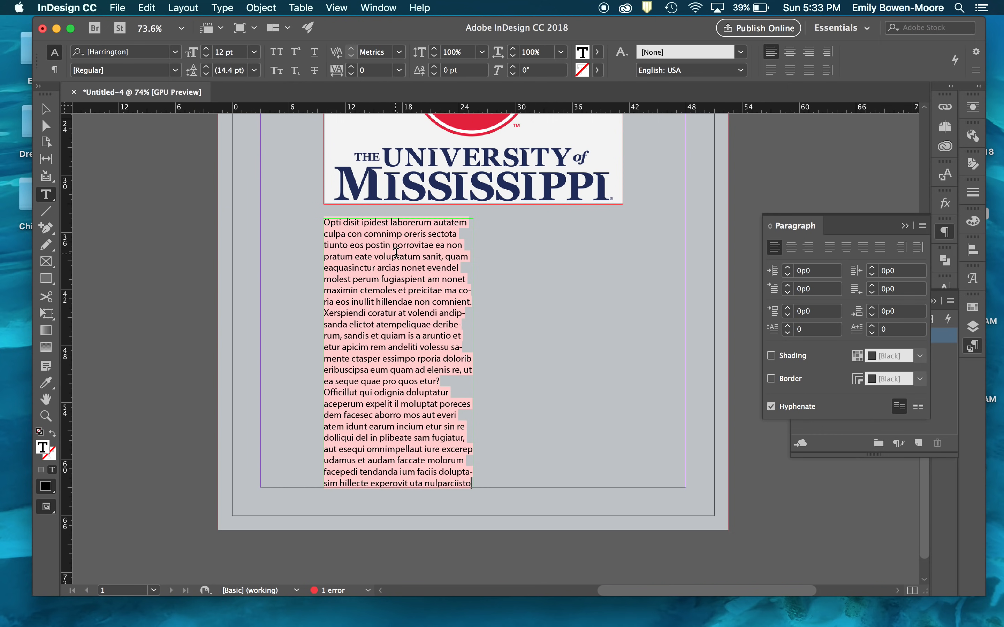
- Set all of the placeholder text in the Avenir Book font
key("super+a")
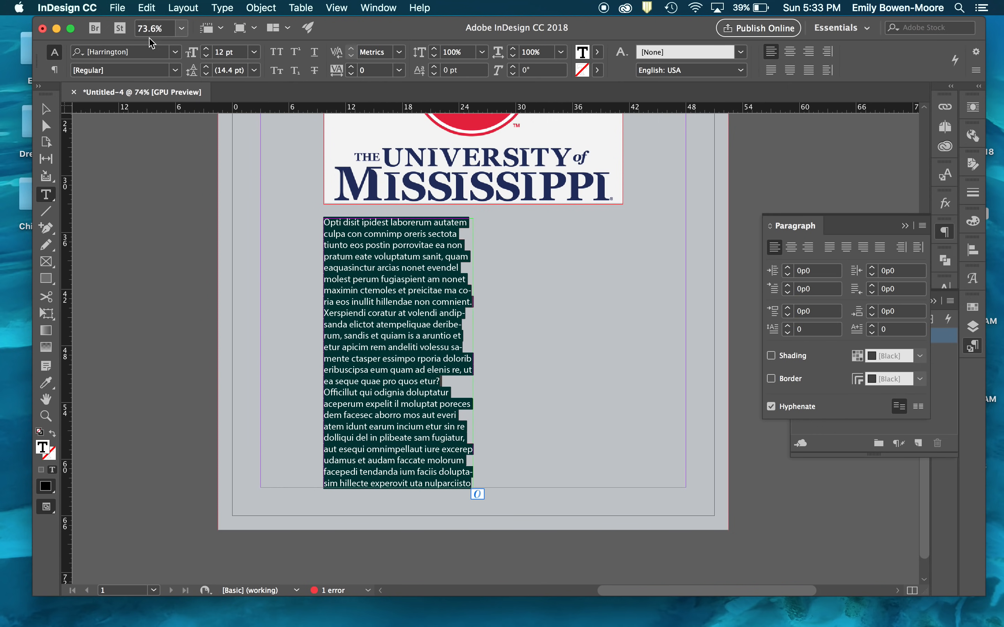
left_click(176, 53)
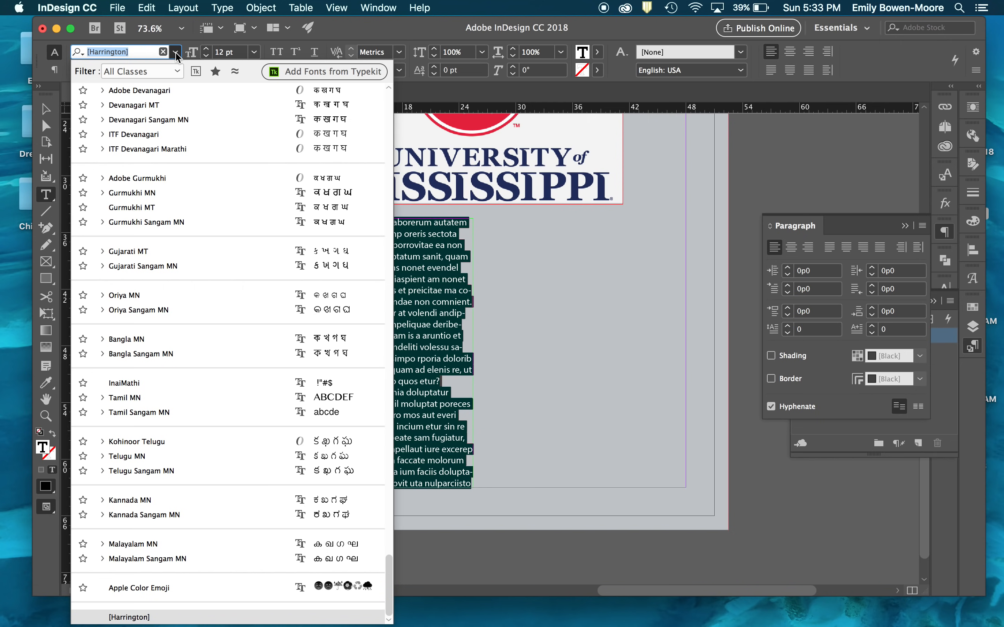
scroll(151, 162, "up", 20)
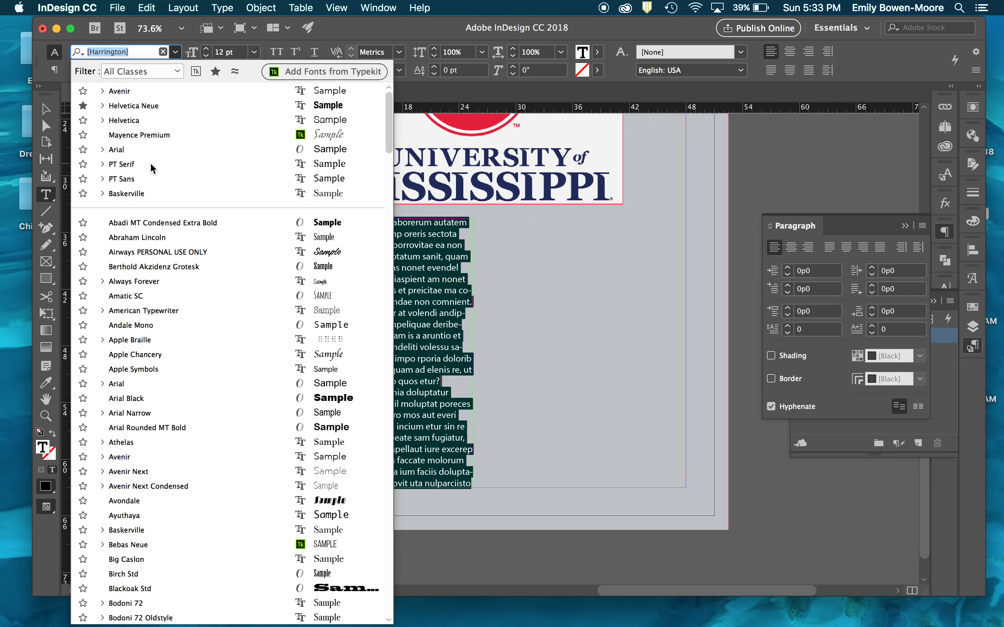
left_click(122, 92)
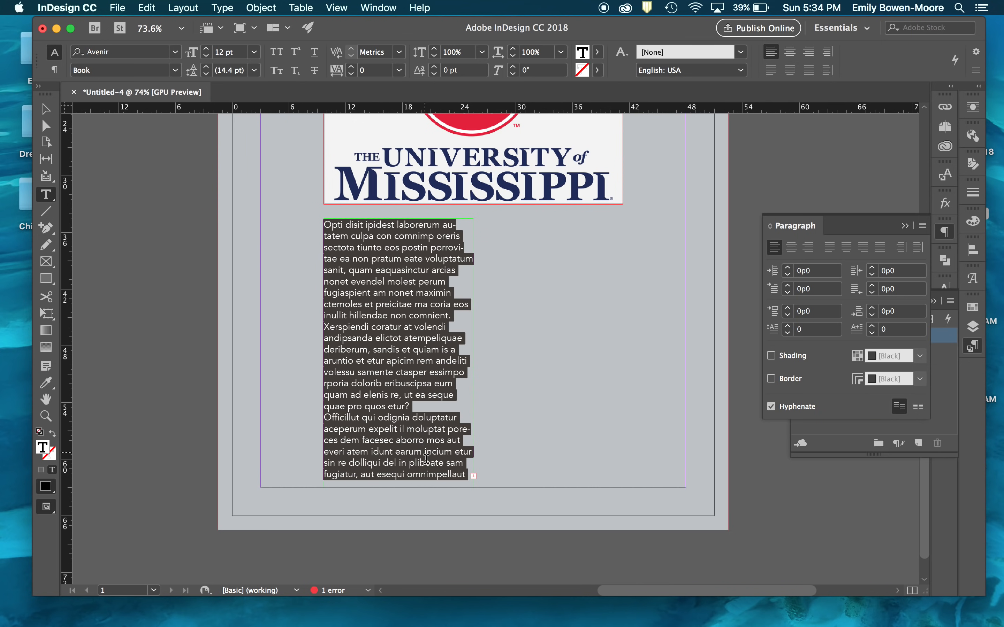
left_click(206, 386)
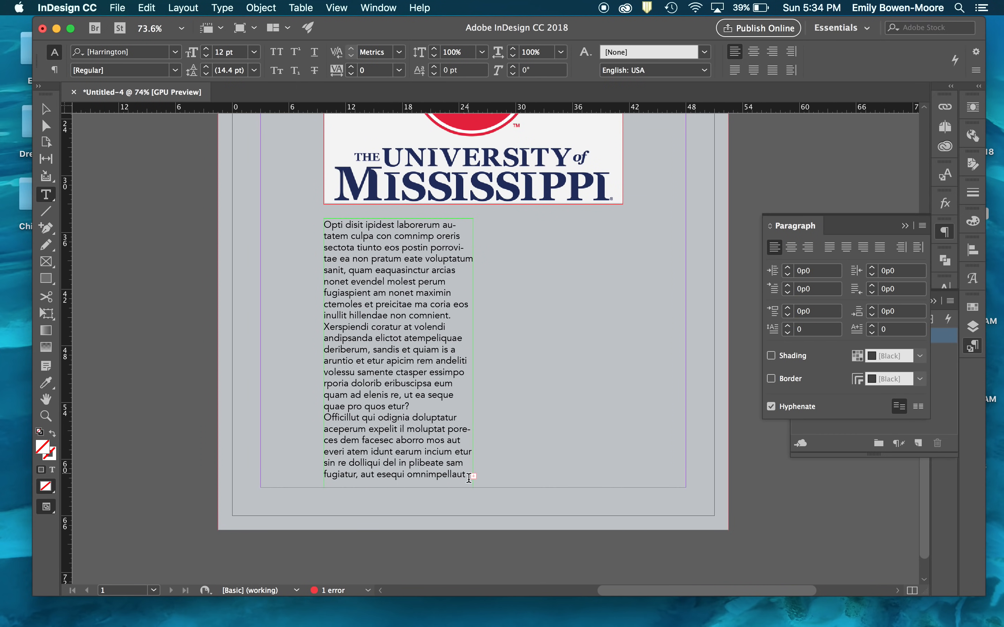
- Set all of the placeholder text to 11 pt with 14 pt leading
scroll(465, 471, "up", 2)
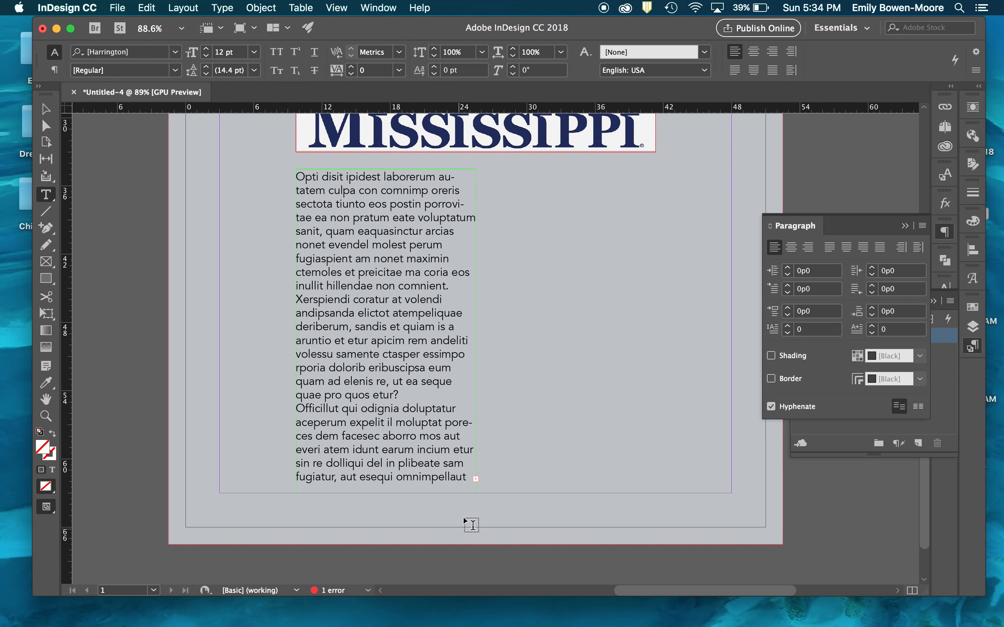
left_click(359, 411)
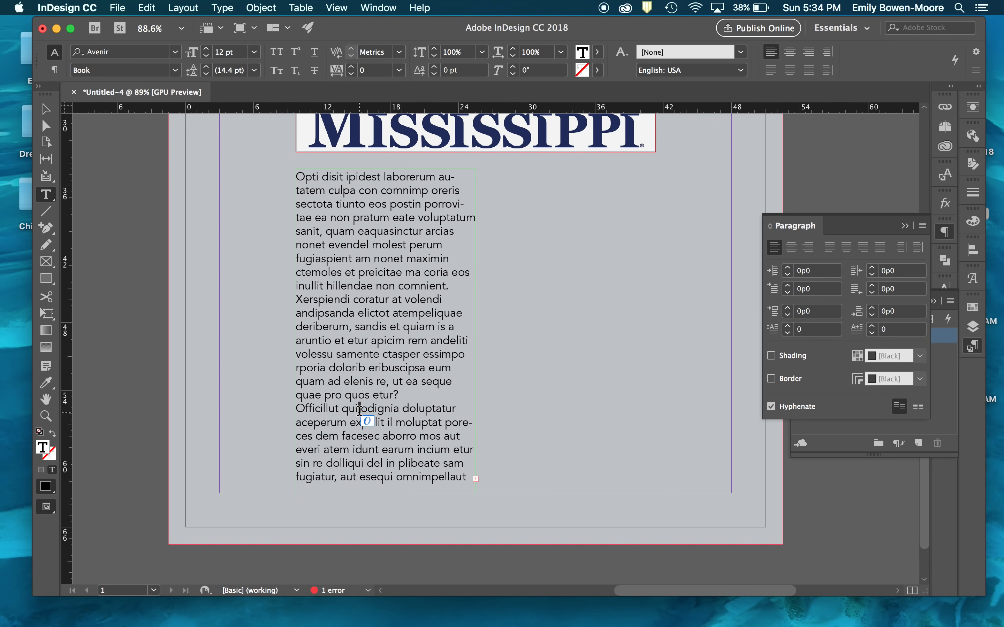
key("super+a")
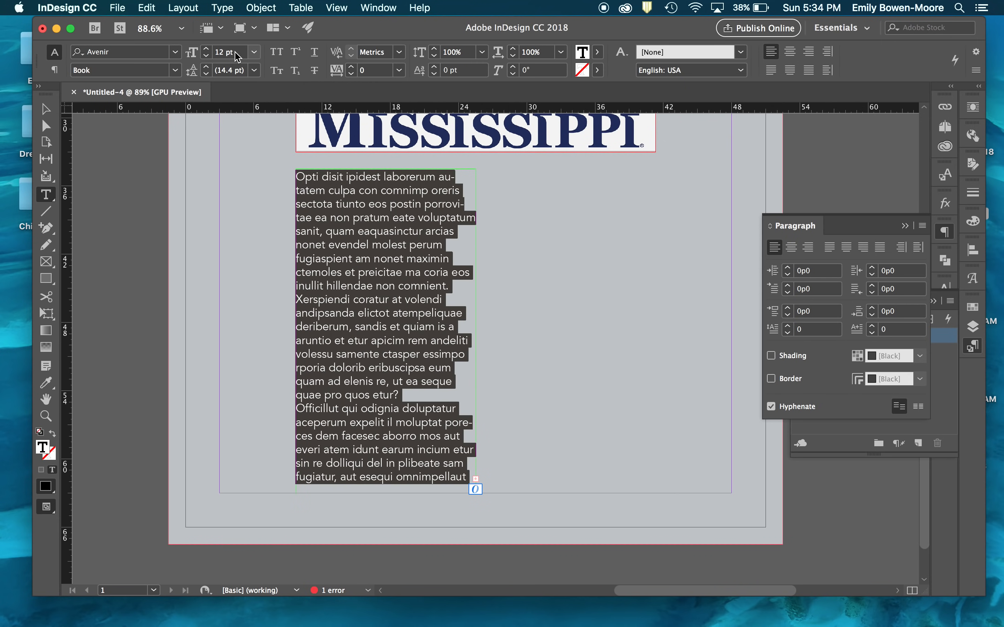
left_click(206, 56)
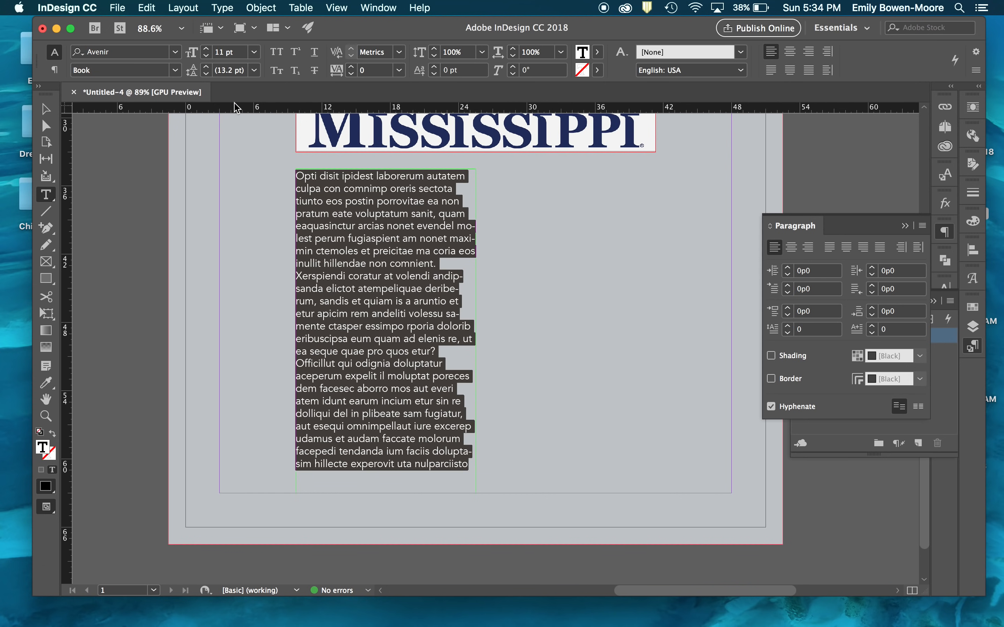
left_click(206, 68)
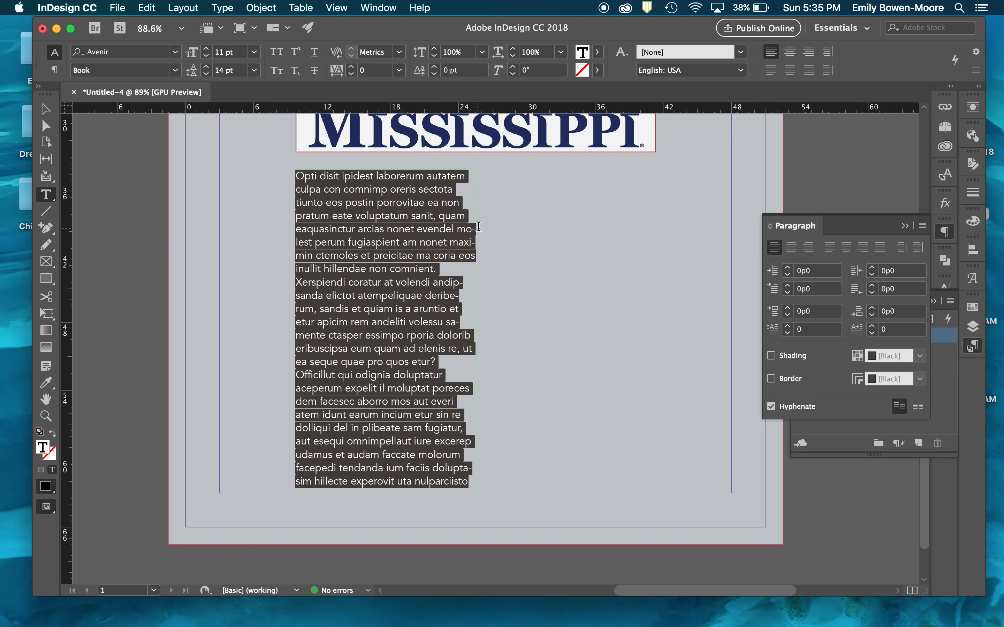
- Turn off hyphenation for all of the placeholder text
scroll(478, 227, "up", 3)
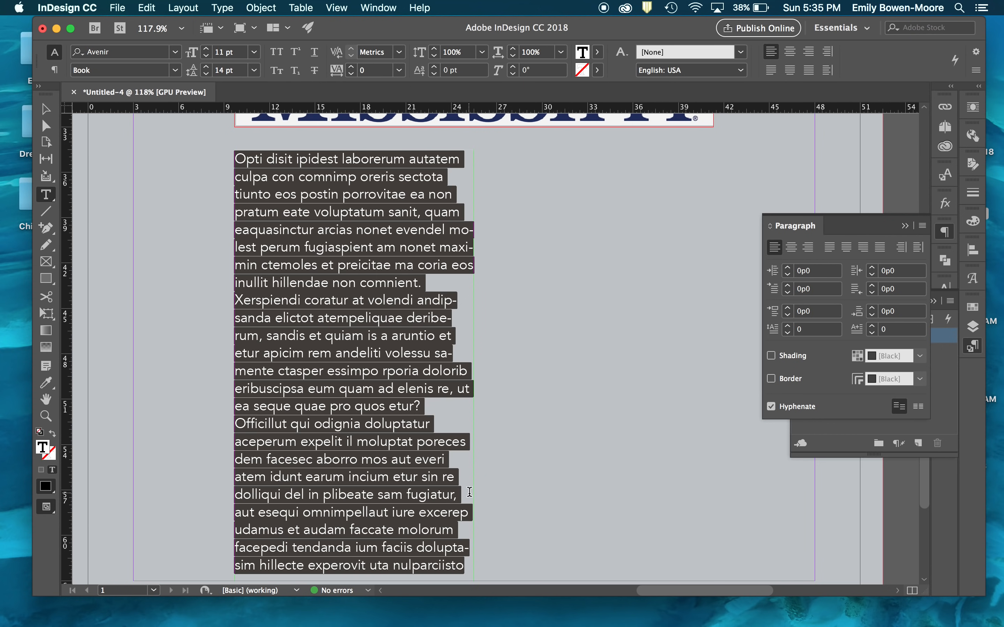
left_click(772, 407)
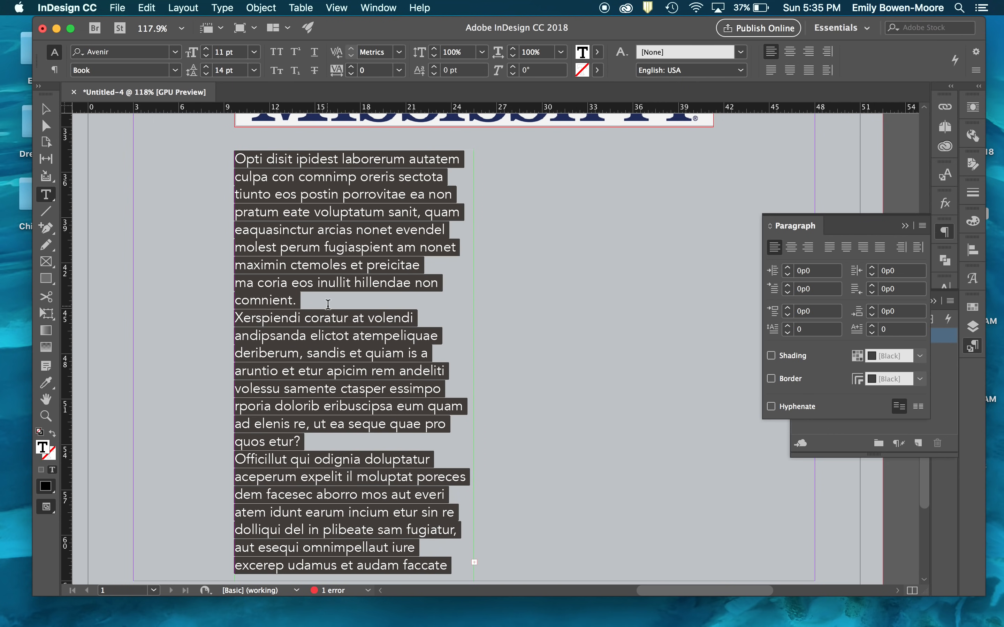
scroll(371, 212, "down", 2)
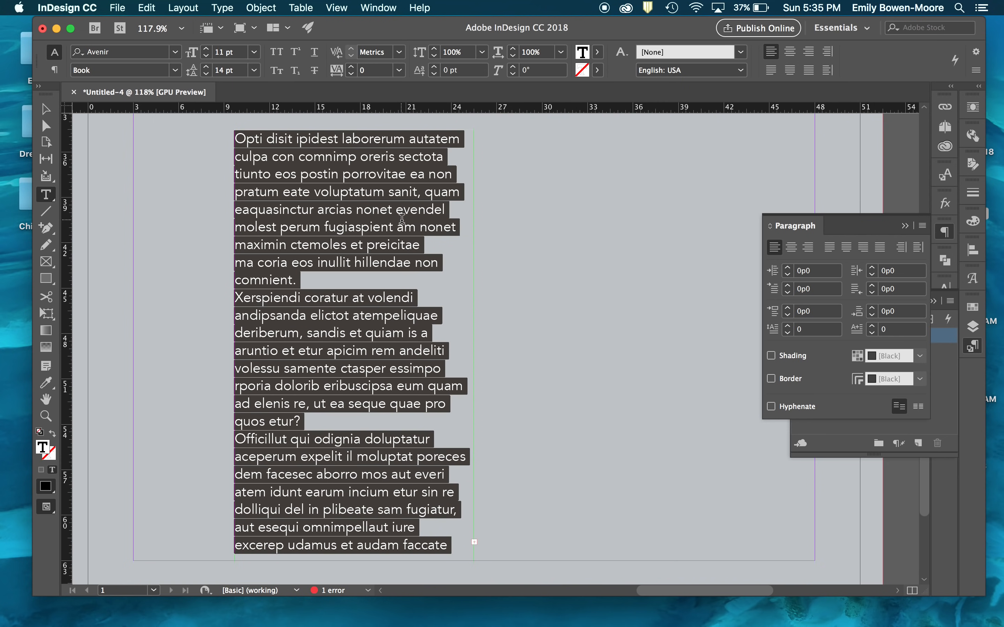
scroll(403, 220, "down", 2)
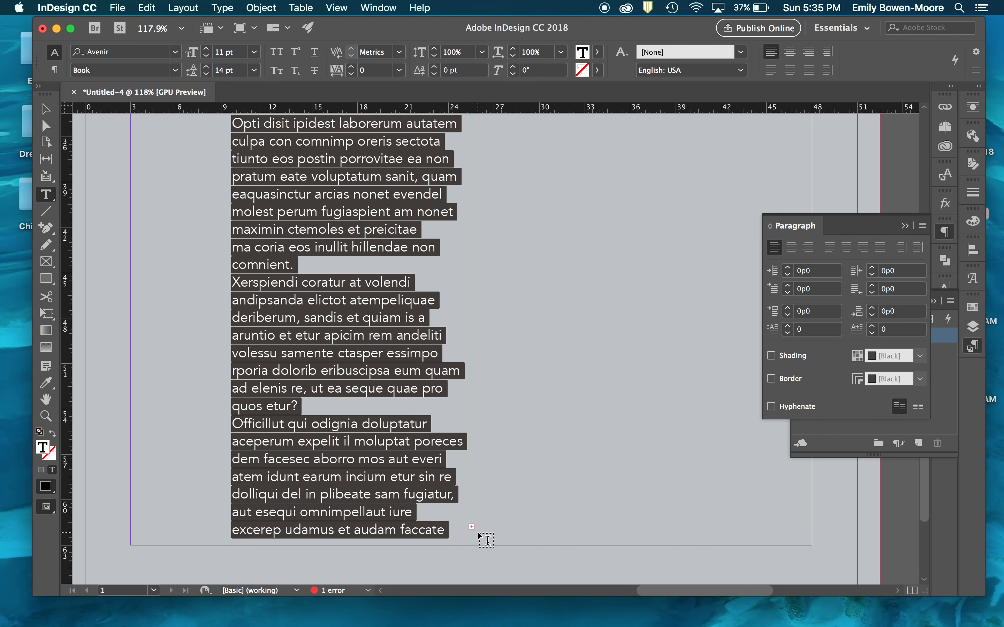
scroll(478, 568, "down", 5)
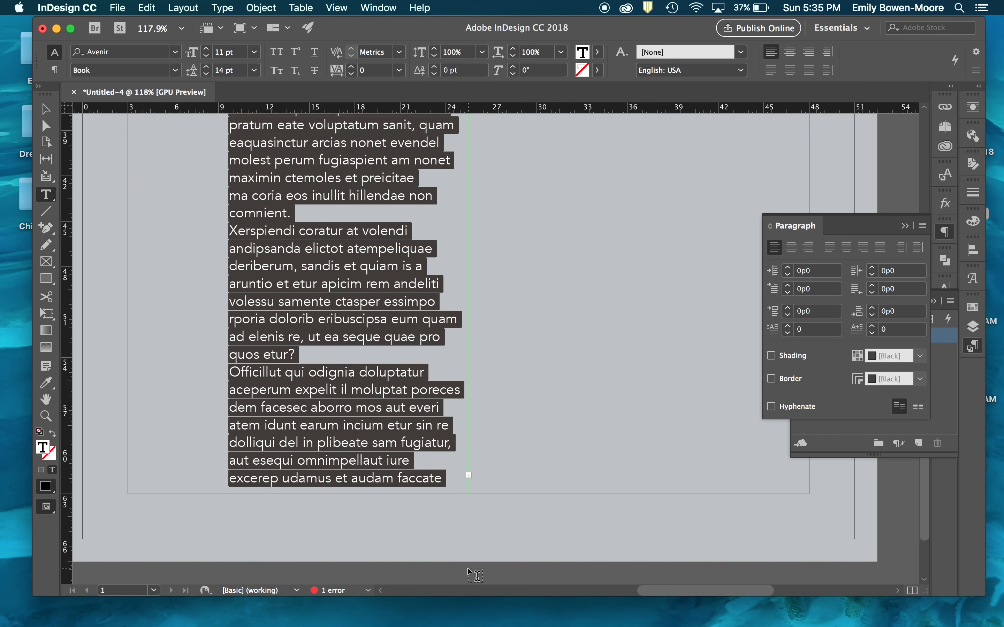
- Extend the bottom edge of the placeholder text frame below the bottom margin, making the frame about 32p7 tall
key("Escape")
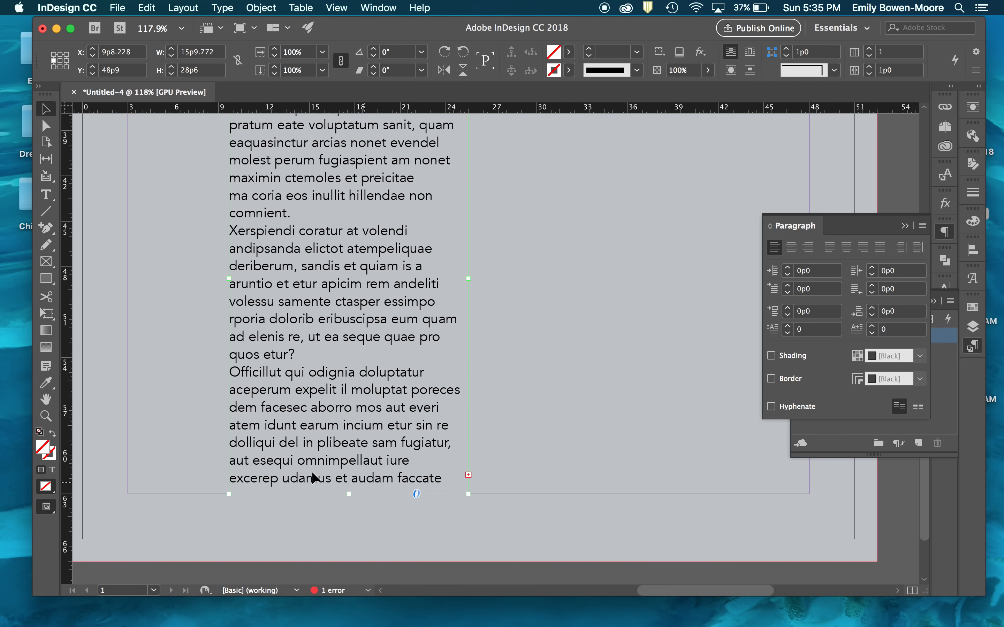
left_click_drag(350, 494, 351, 556)
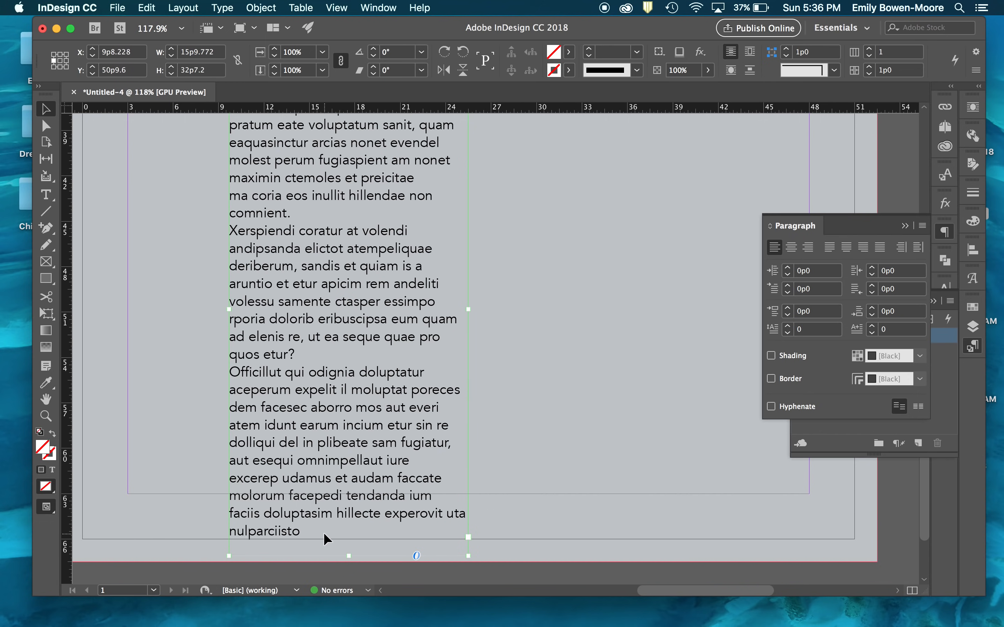
- Unlock the Image layer and nudge the logo up to a Y position of 20p11.5
scroll(323, 533, "up", 15)
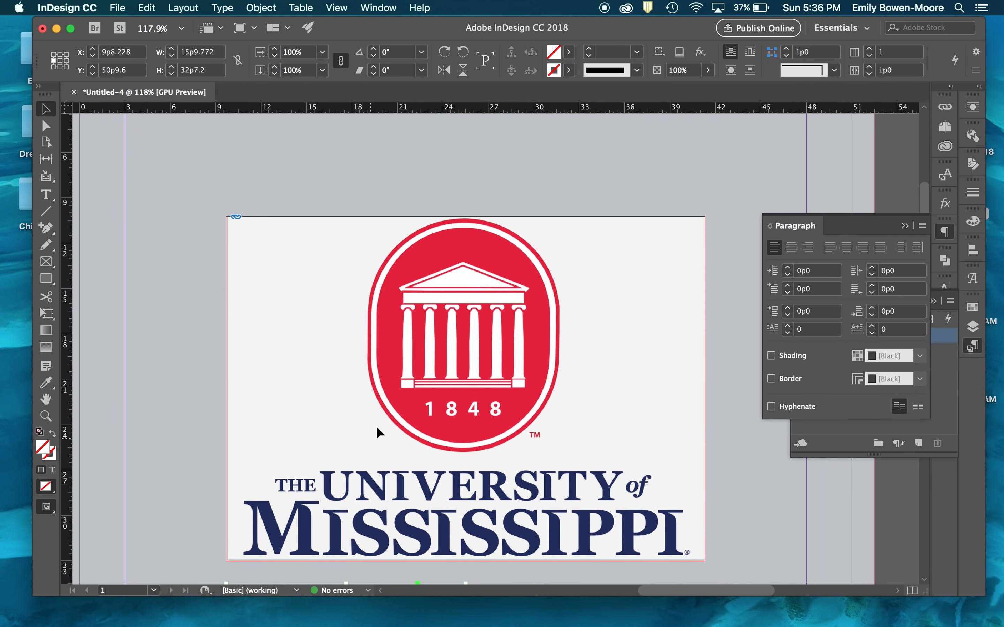
left_click(377, 428)
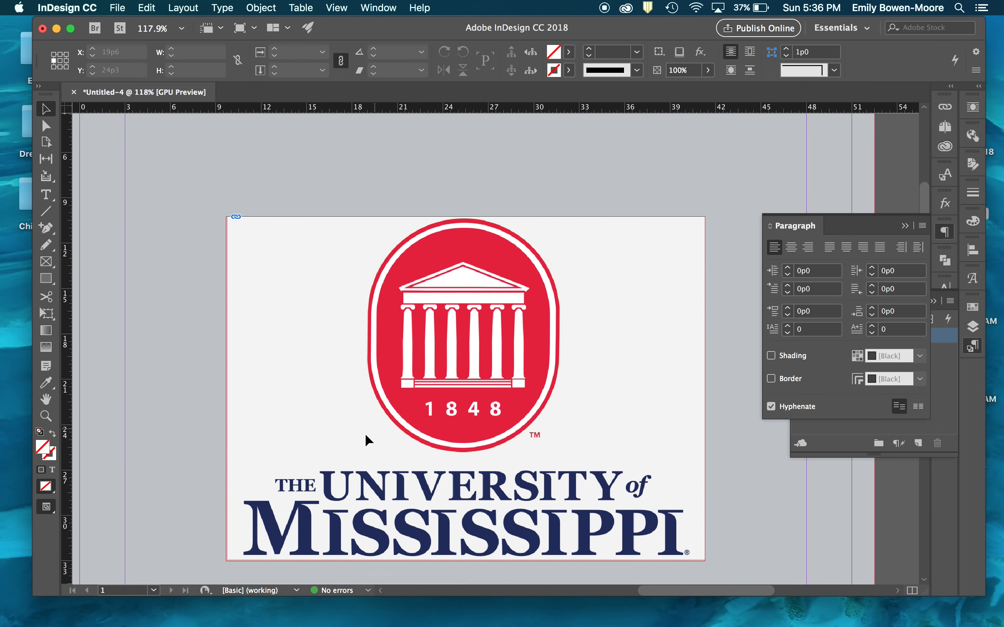
left_click(973, 327)
left_click(814, 335)
left_click(465, 389)
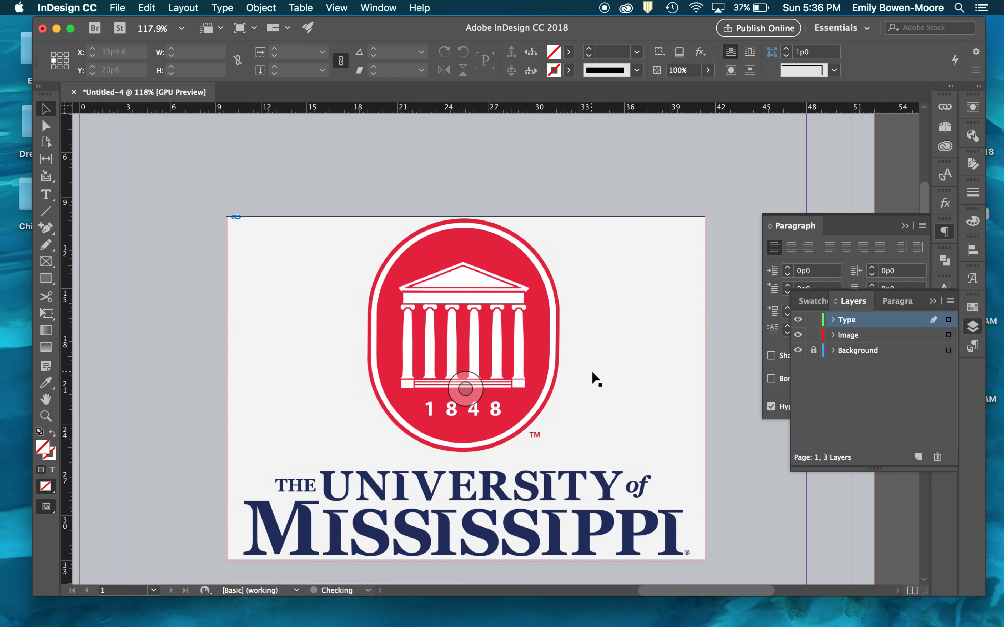
key("Up")
key("Up")
key("Up")
key("Up")
key("Up")
key("Up")
key("Up")
key("Up")
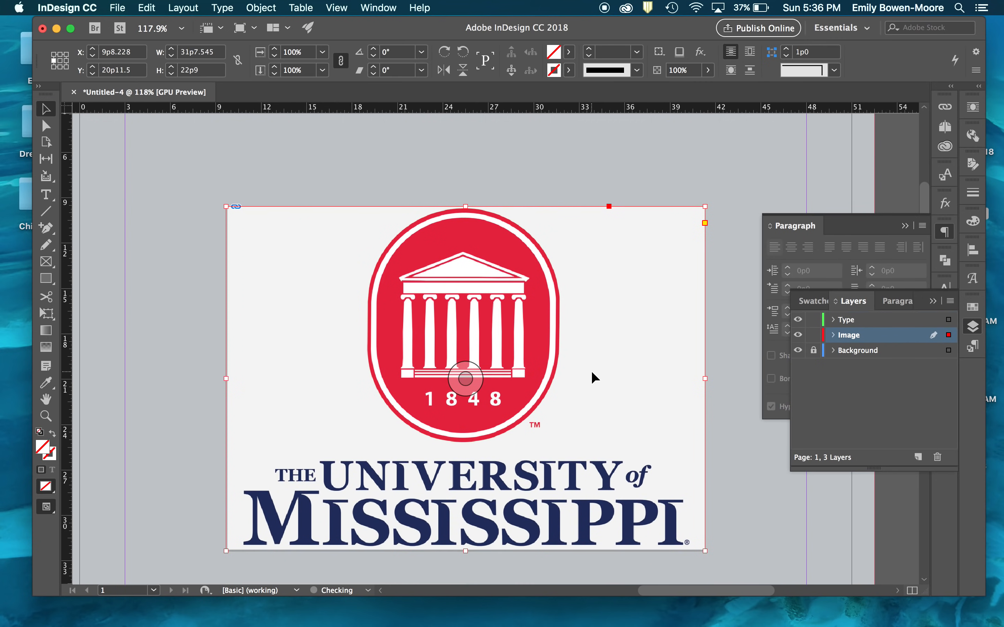
- Move the placeholder text frame straight up slightly toward the logo, to a Y position of about 50p3.6
scroll(591, 371, "down", 5)
scroll(592, 371, "down", 4)
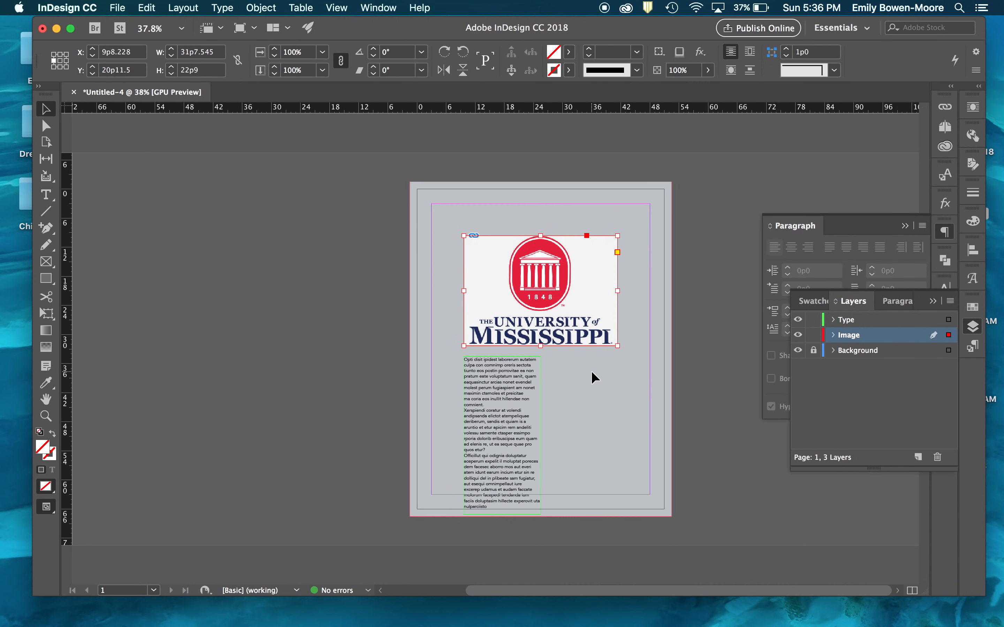
left_click_drag(525, 414, 525, 413)
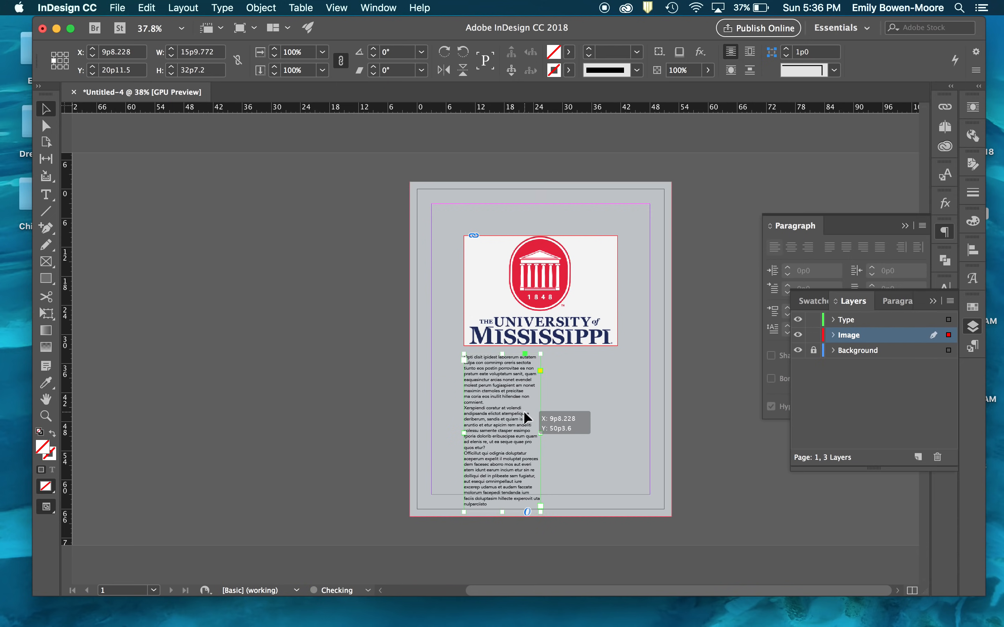
- Set all of the placeholder text to 10.5 pt with 13 pt leading
scroll(527, 405, "up", 3)
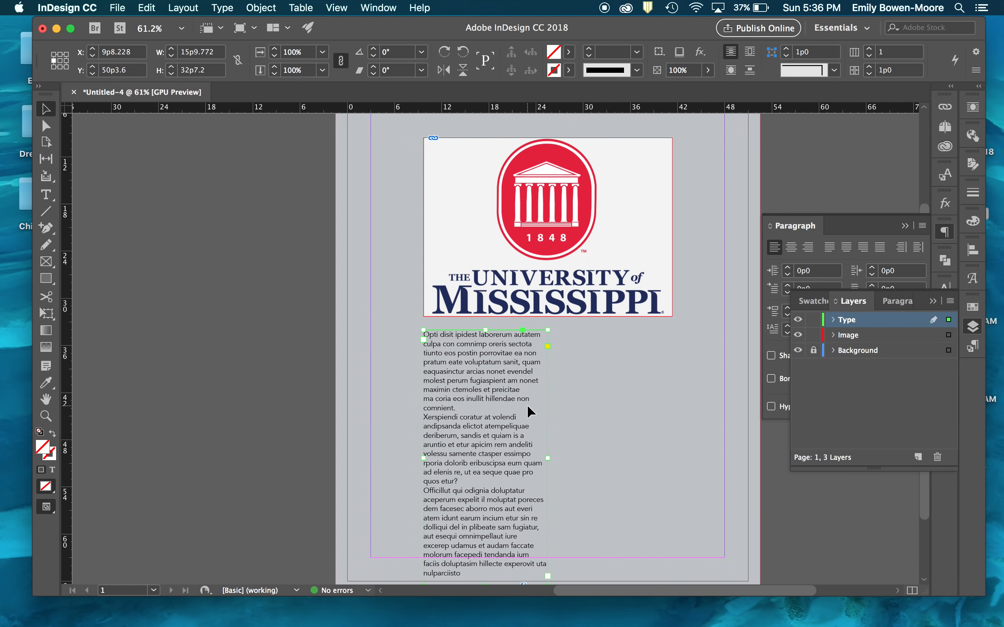
scroll(526, 405, "up", 2)
double_click(482, 442)
key("super+a")
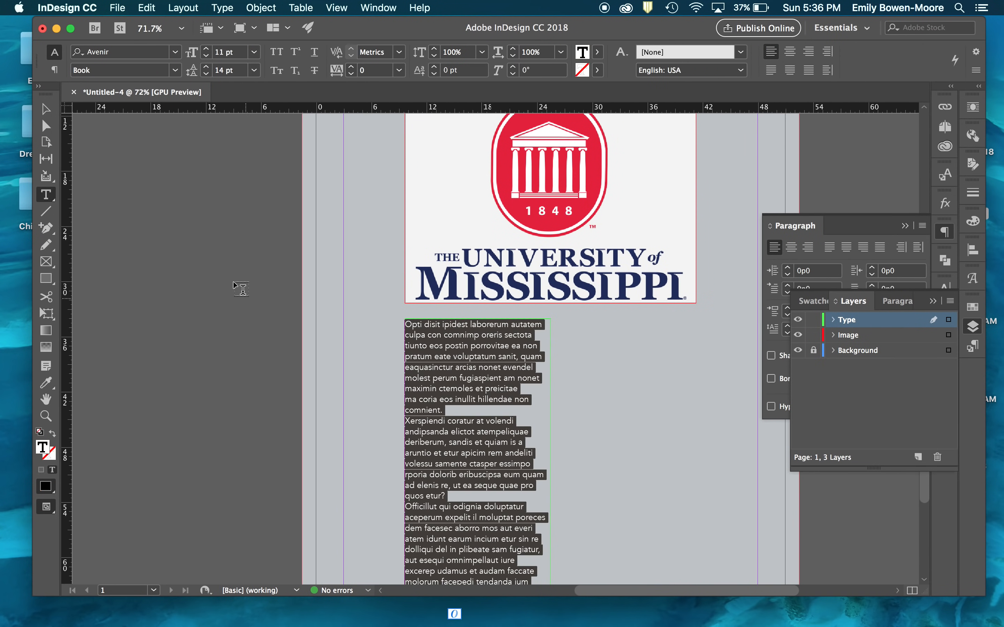
left_click(206, 56)
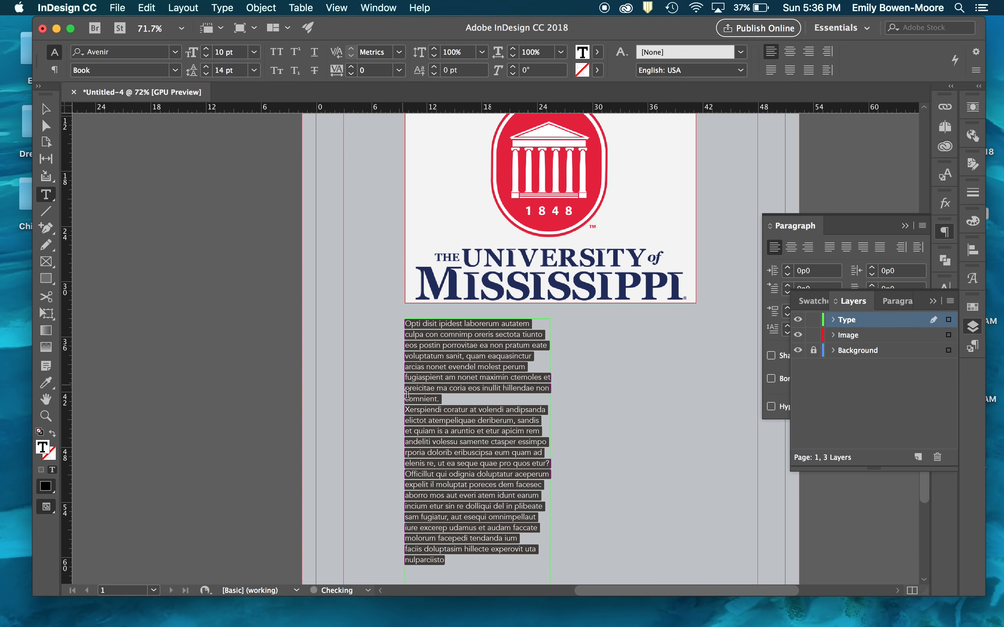
scroll(472, 425, "down", 3)
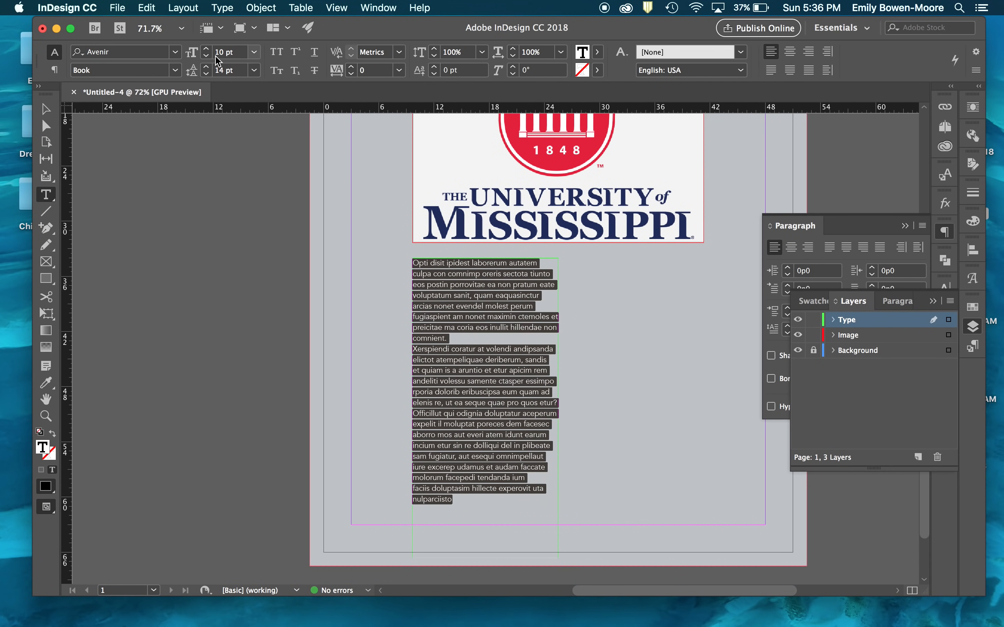
left_click(206, 74)
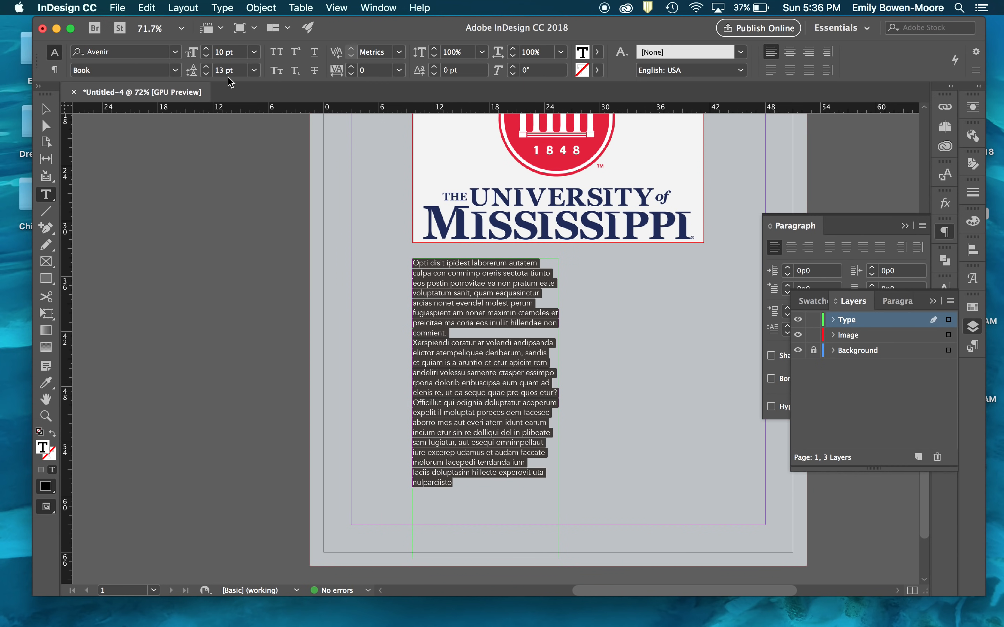
double_click(222, 57)
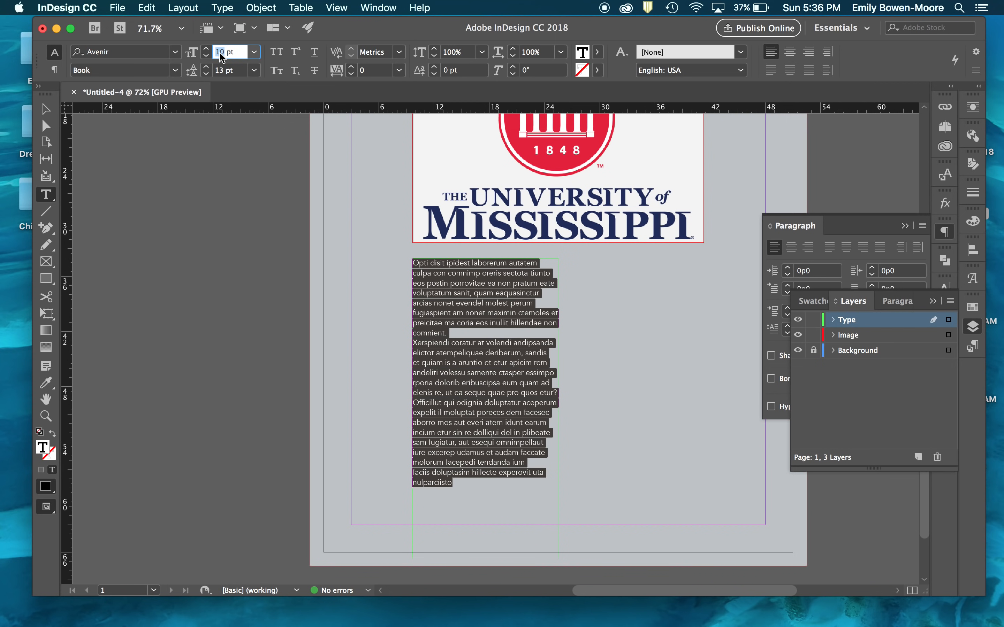
type("10.5")
key("Return")
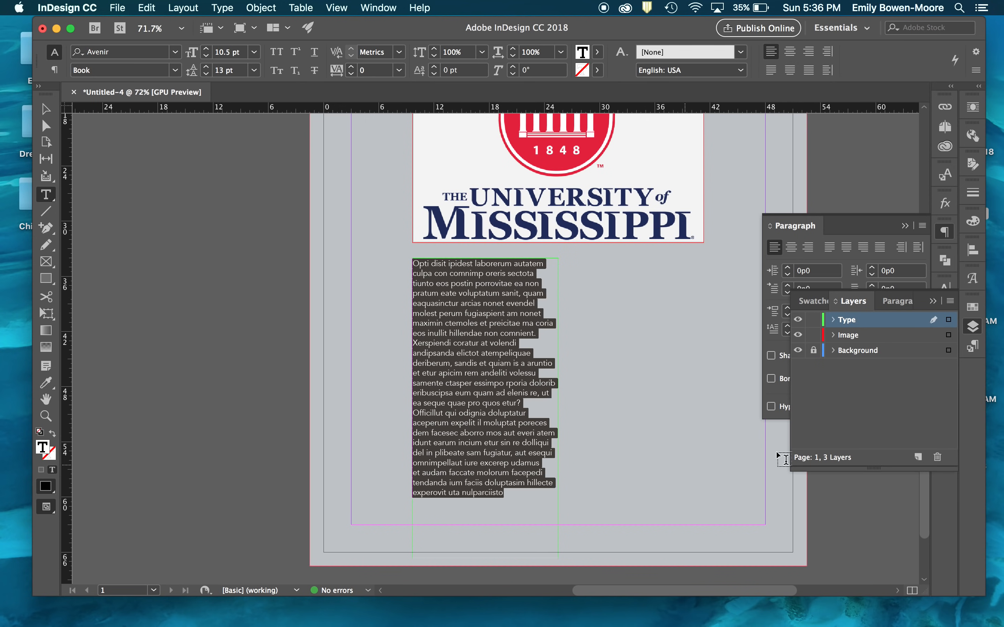
- Give all of the placeholder paragraphs a first-line left indent of 0p10
left_click(933, 301)
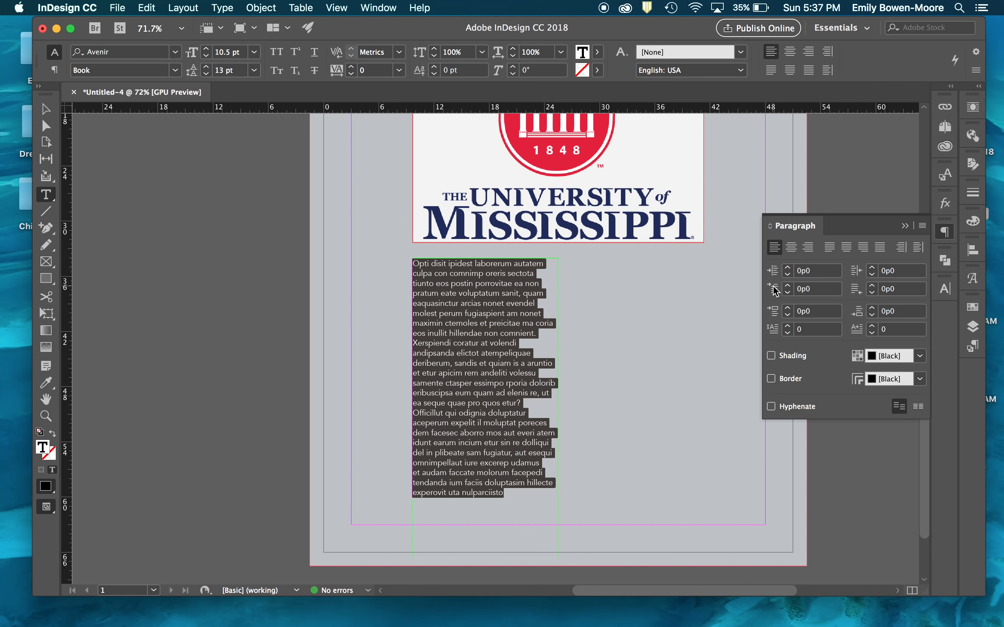
left_click(787, 285)
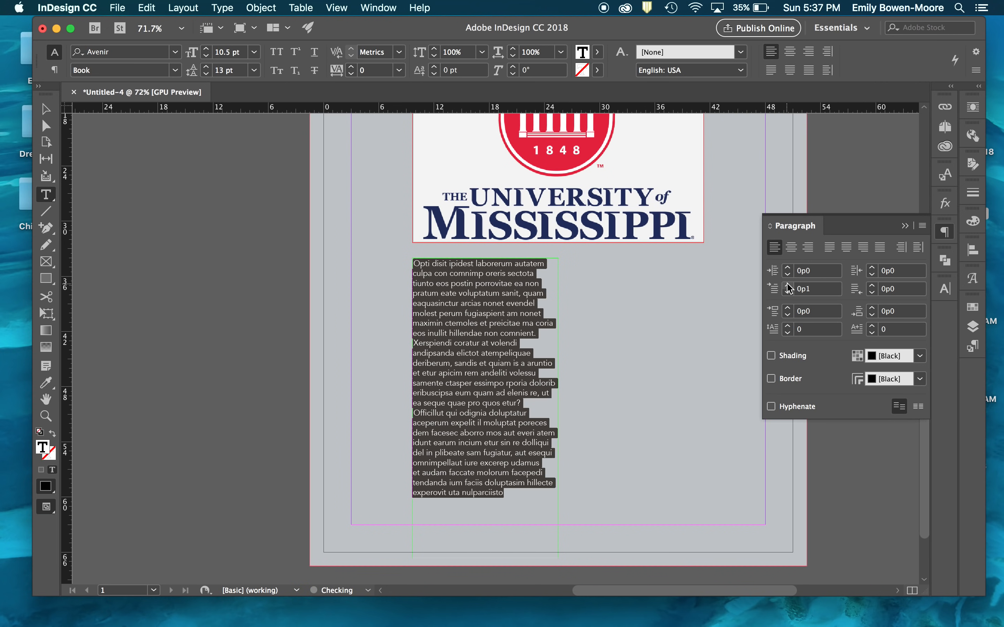
left_click(787, 286)
left_click(788, 286)
left_click(788, 285)
left_click(787, 285)
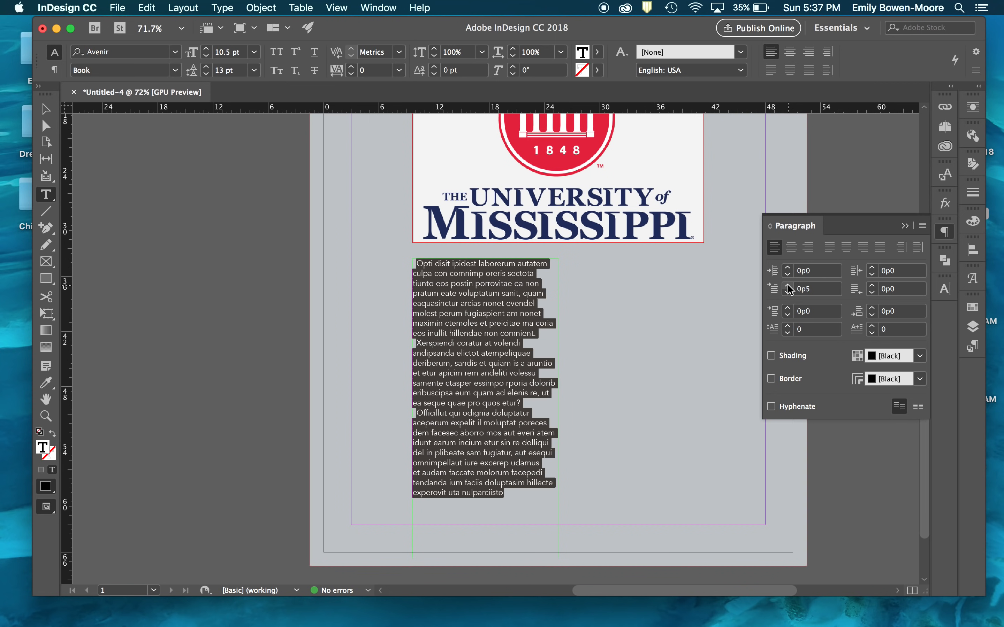
left_click(787, 285)
left_click(788, 286)
left_click(788, 285)
left_click(788, 285)
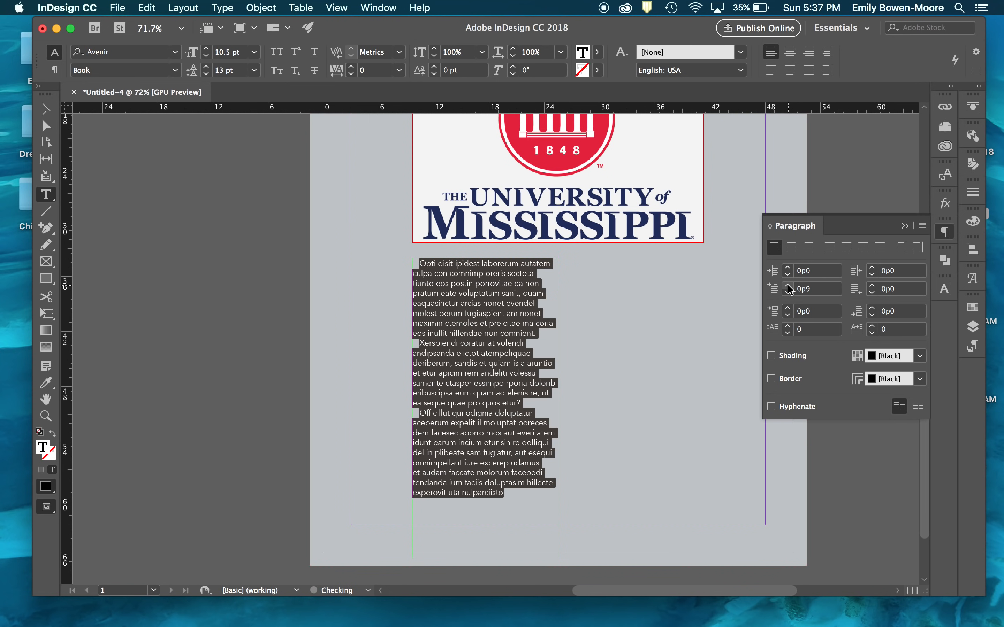
left_click(788, 285)
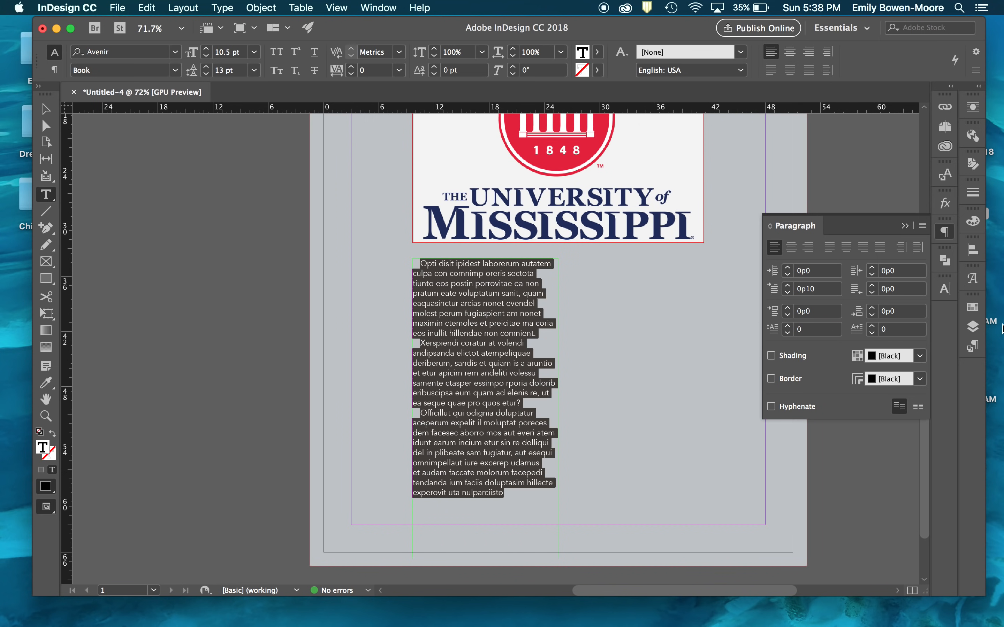
- Create a paragraph style named Copy from the selected placeholder text's formatting
left_click(979, 348)
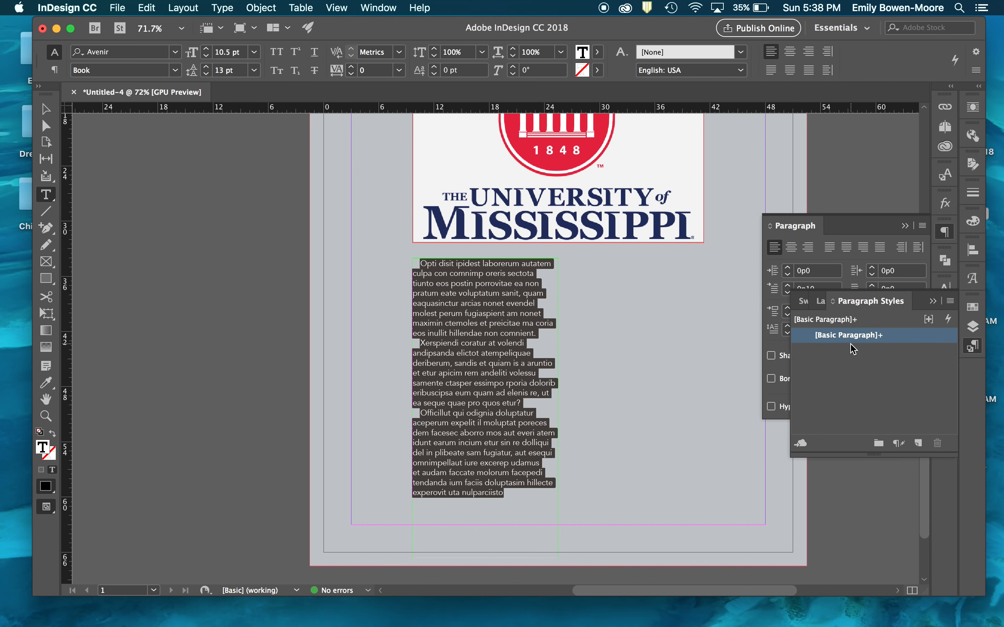
left_click(919, 445)
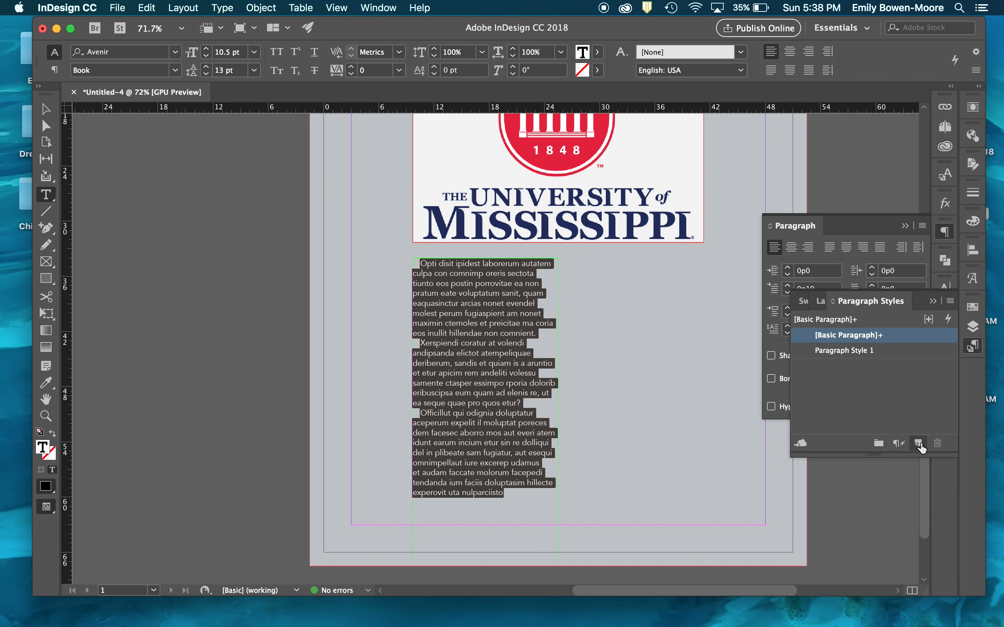
double_click(862, 352)
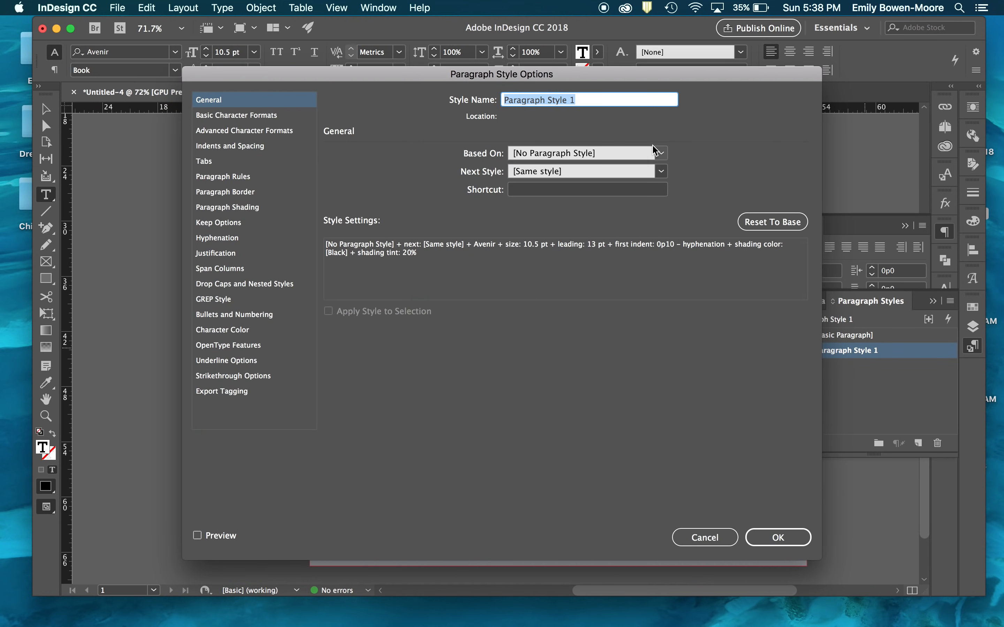
type("Copy")
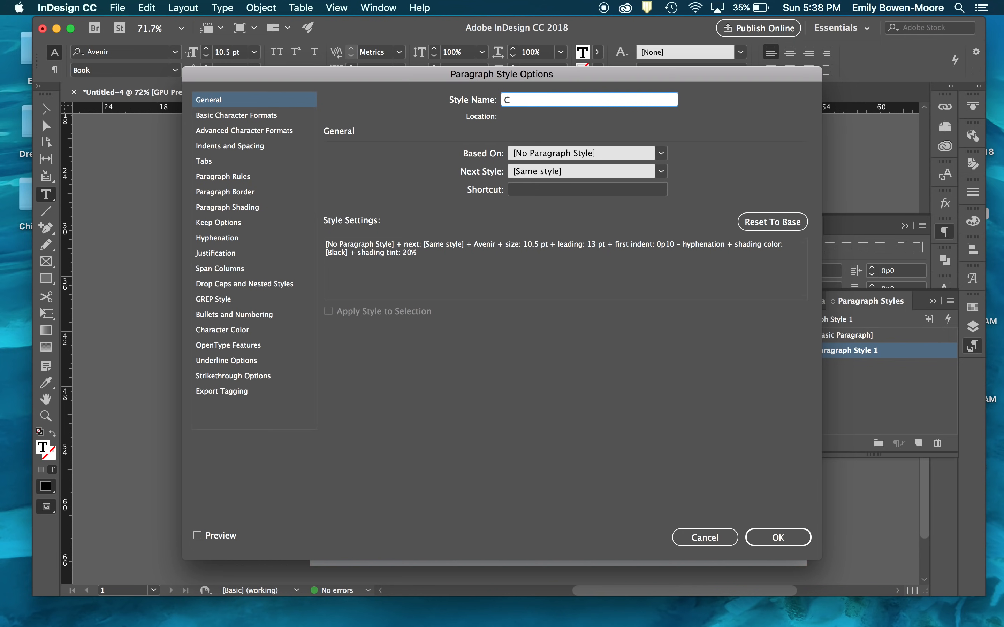
left_click(763, 539)
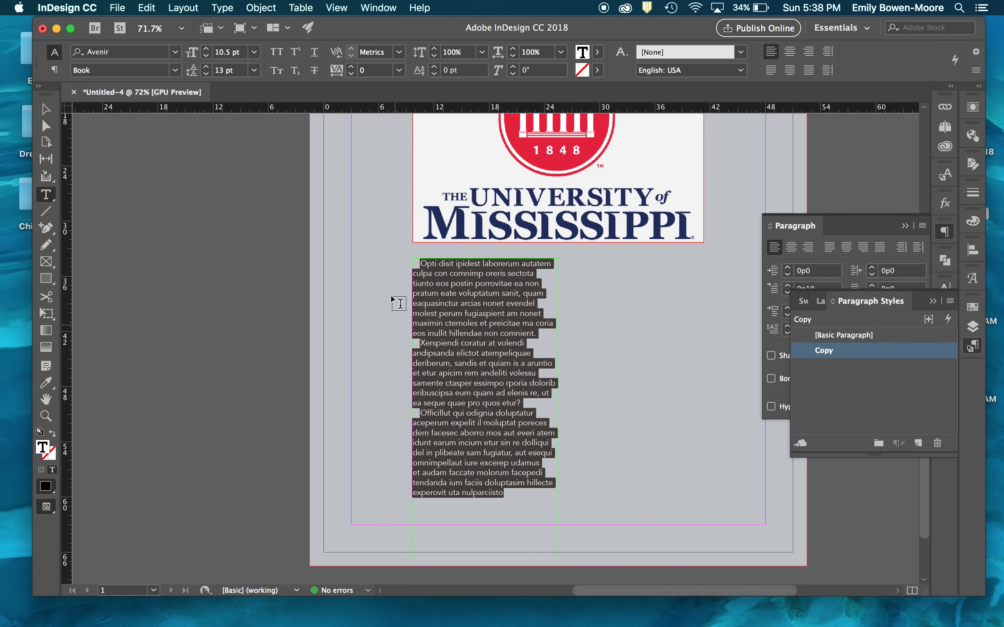
- Shorten the placeholder text frame so its bottom edge sits on the bottom margin, about 29p0 tall
left_click(244, 270)
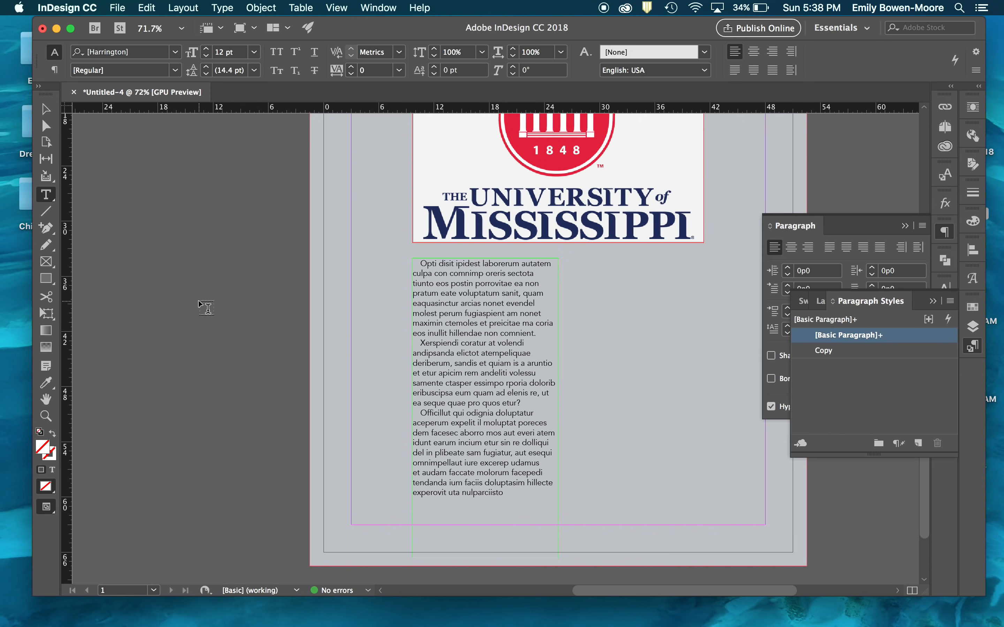
key("v")
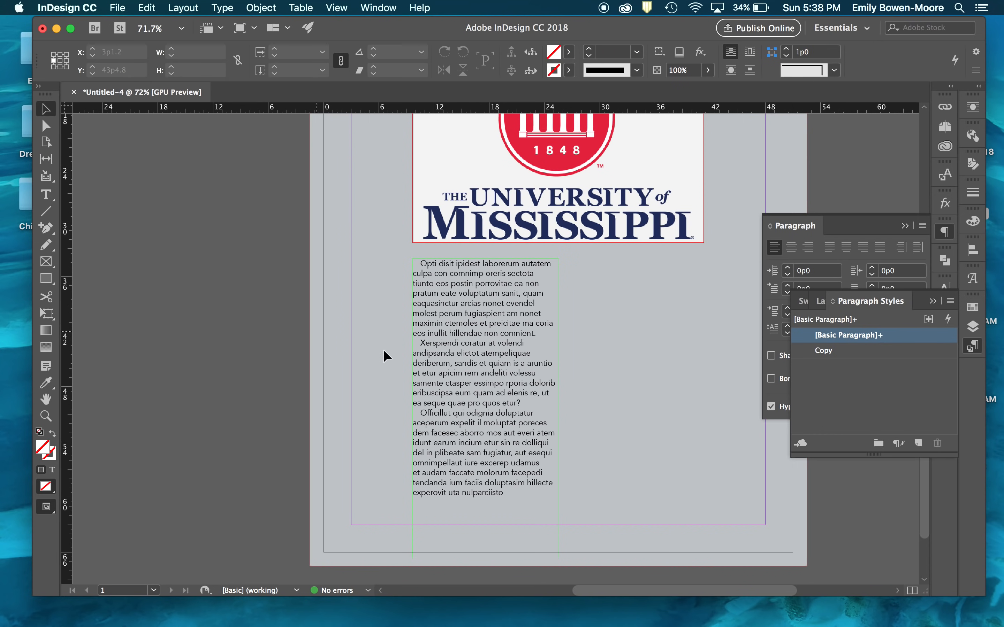
left_click(497, 464)
left_click_drag(485, 557, 486, 524)
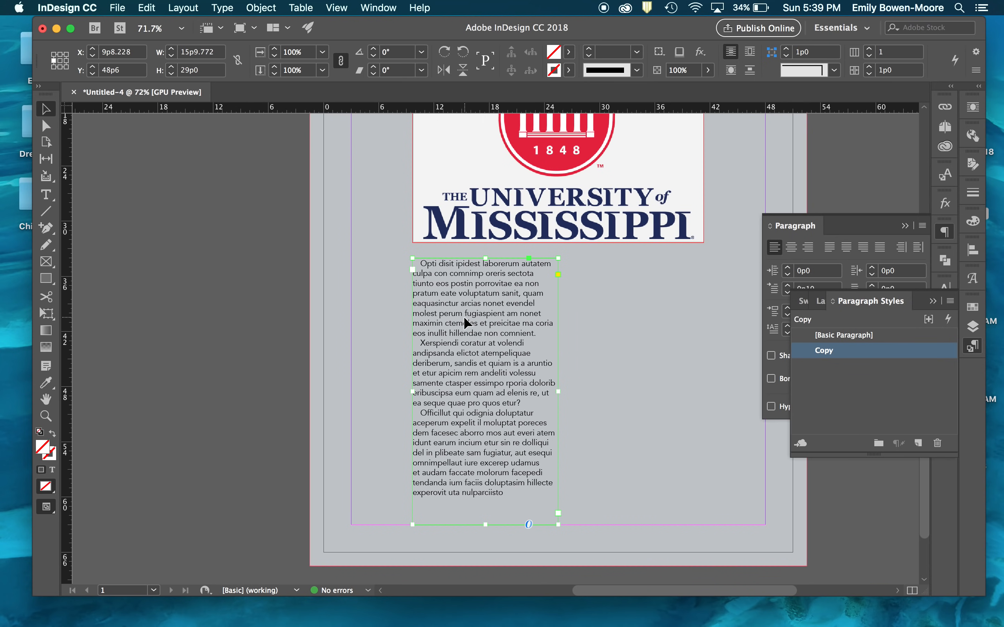
left_click(205, 248)
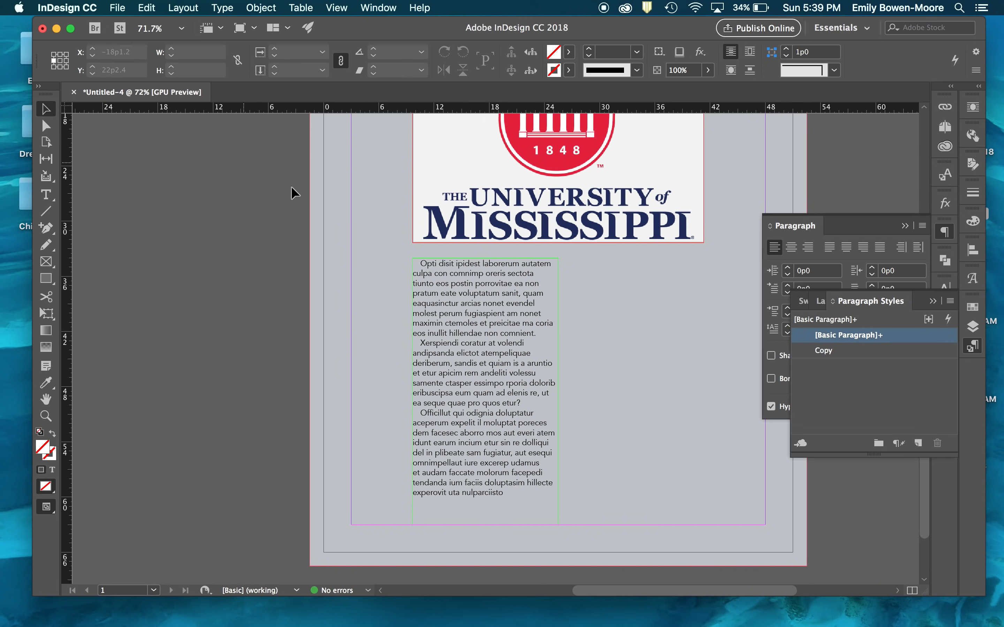
- Draw a second text frame of about the same size beside the first, ending at the bottom margin, and fill it with placeholder text
left_click(505, 328)
left_click(46, 196)
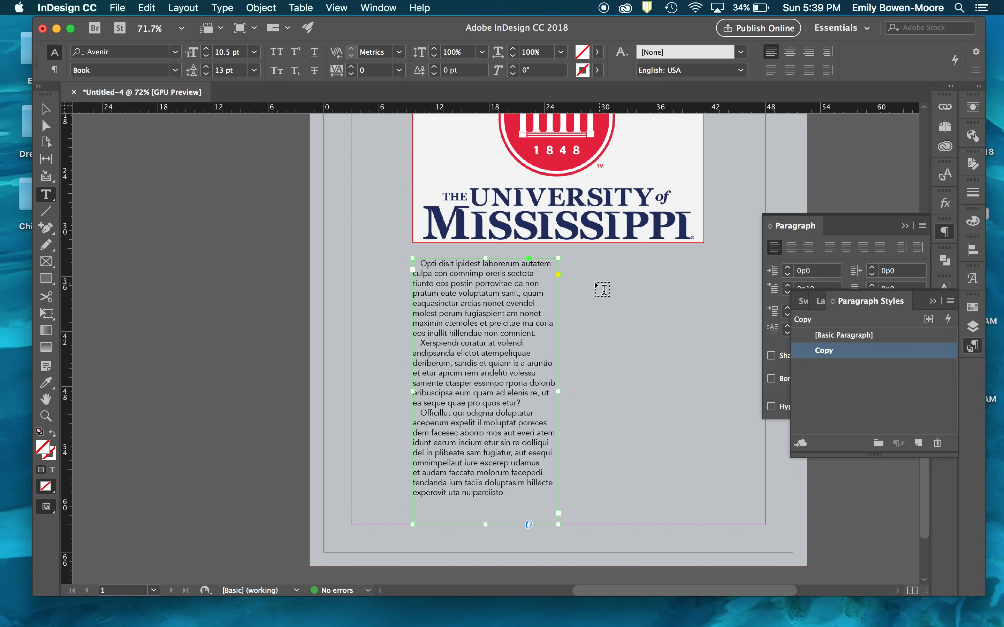
left_click_drag(572, 258, 715, 524)
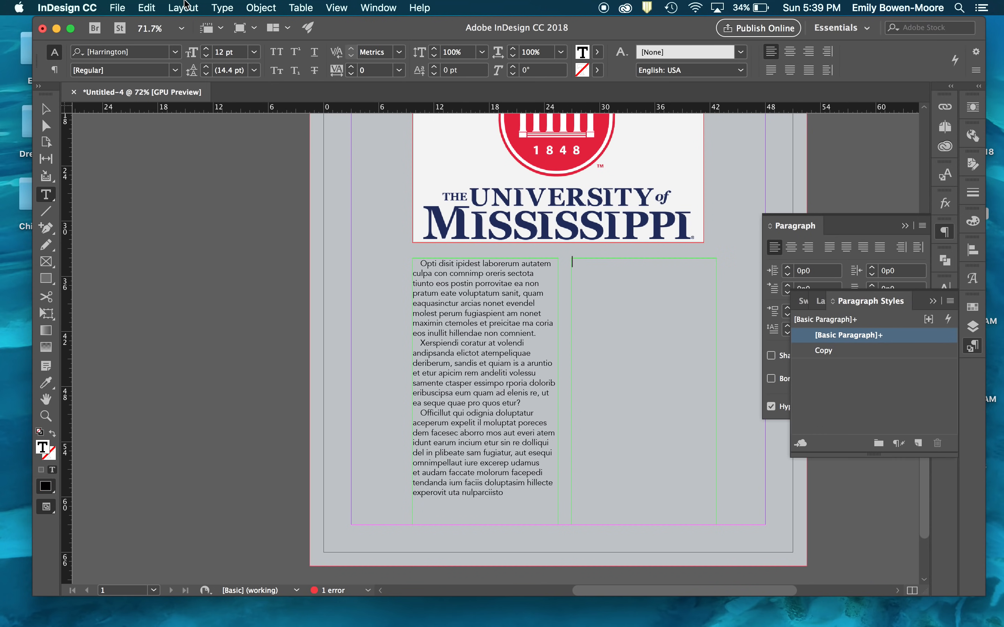
left_click(220, 7)
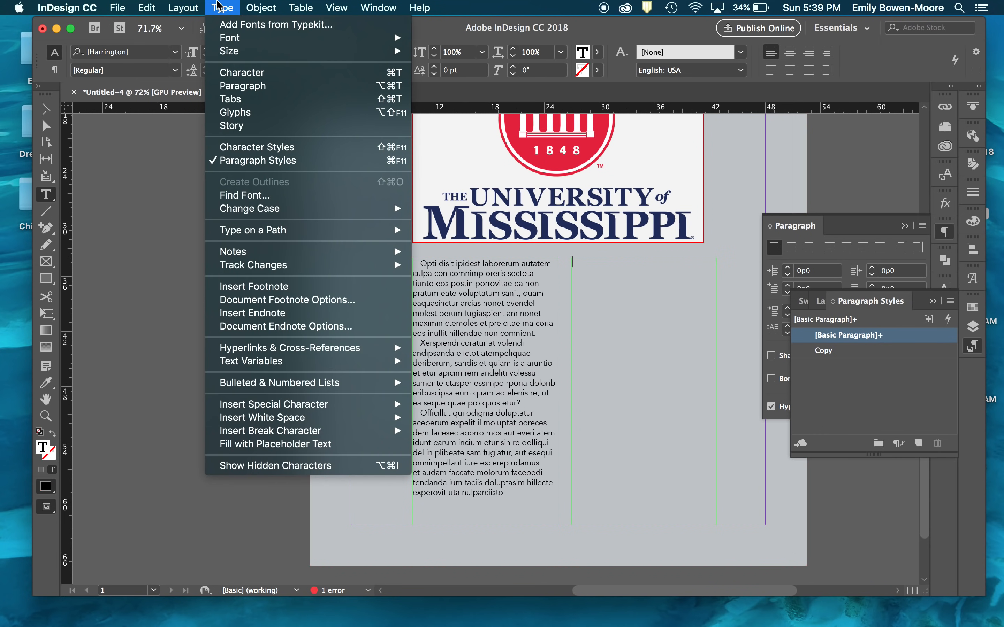
left_click(270, 443)
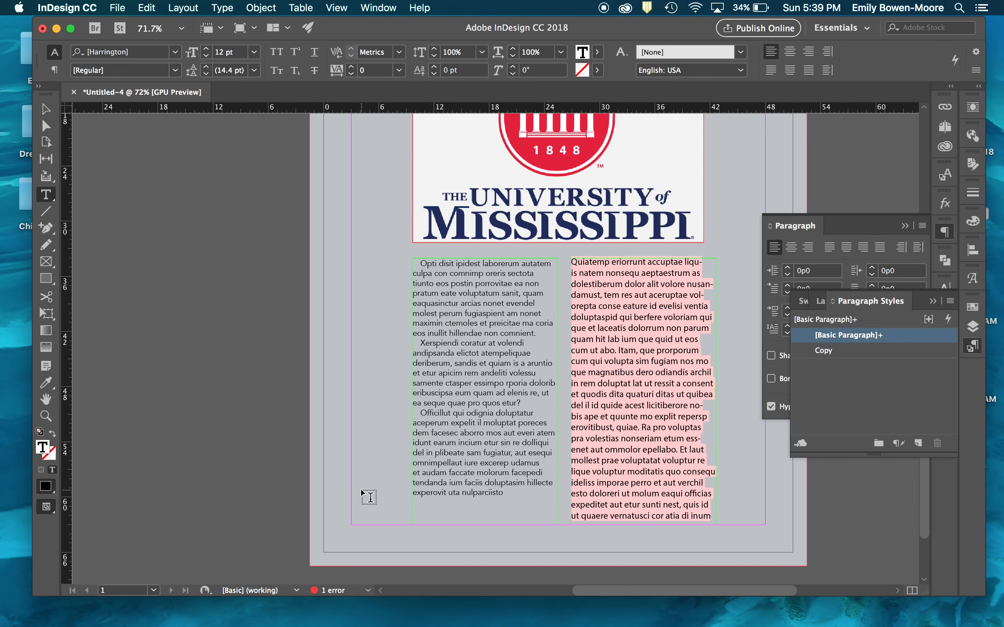
- Apply the Copy paragraph style to all of the text in the second text frame
key("super+a")
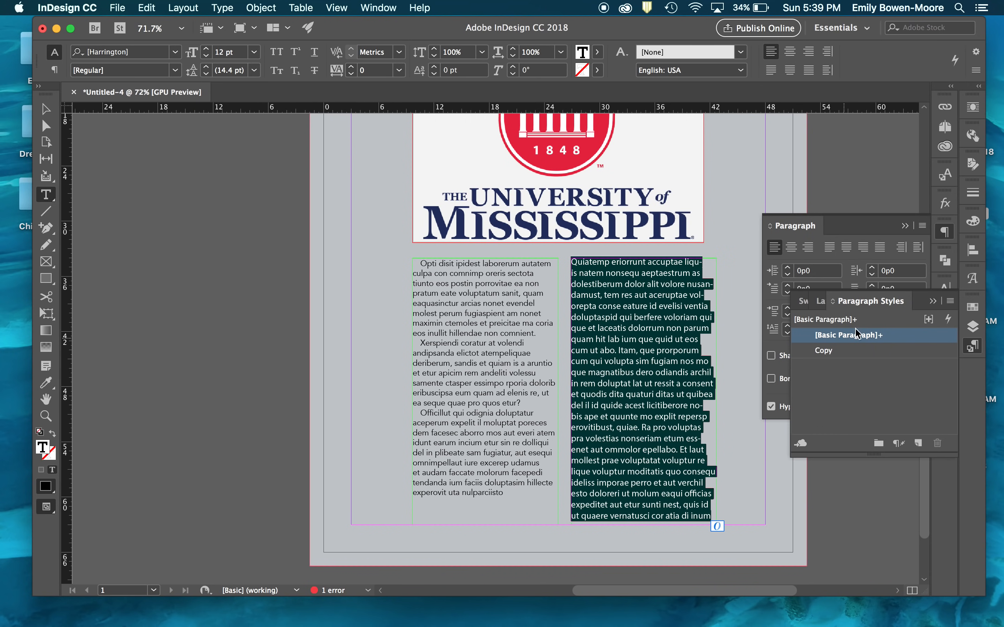
left_click(827, 352)
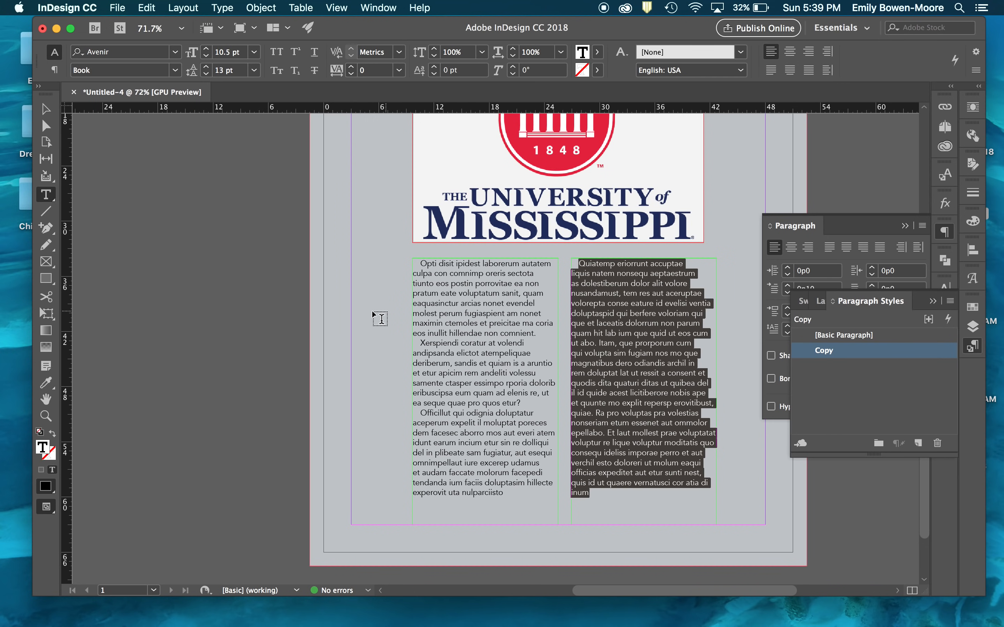
- Start a new paragraph at "Ra pro voluptas" in the second text column and deselect the text
left_click(303, 320)
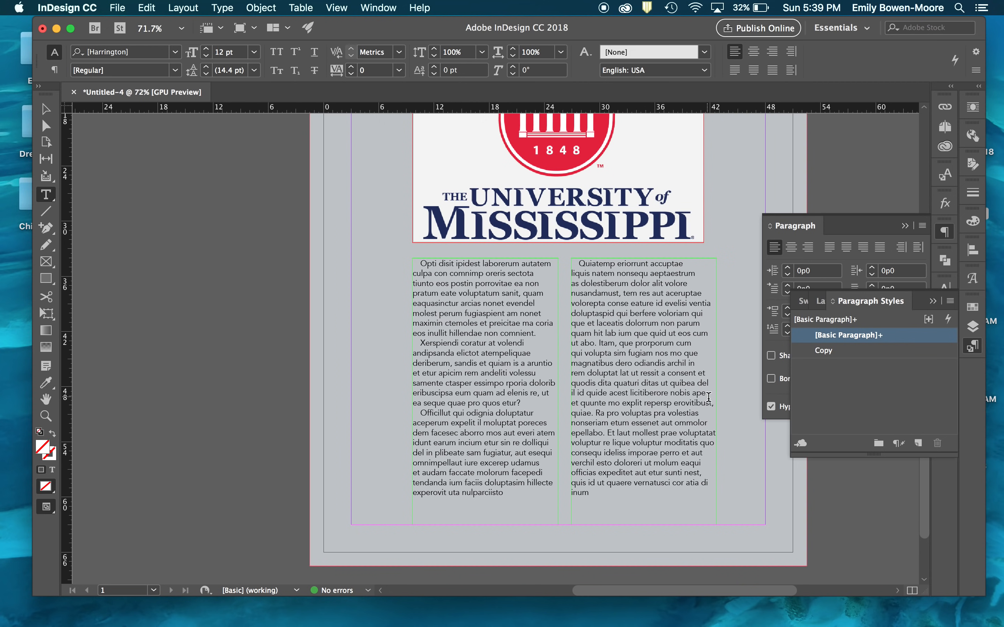
left_click(597, 413)
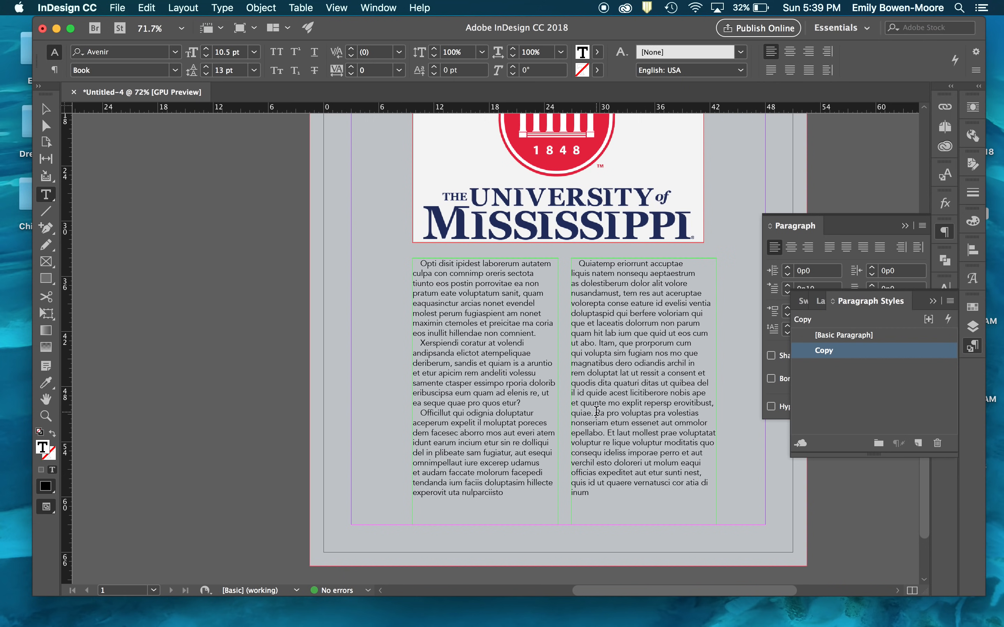
key("Return")
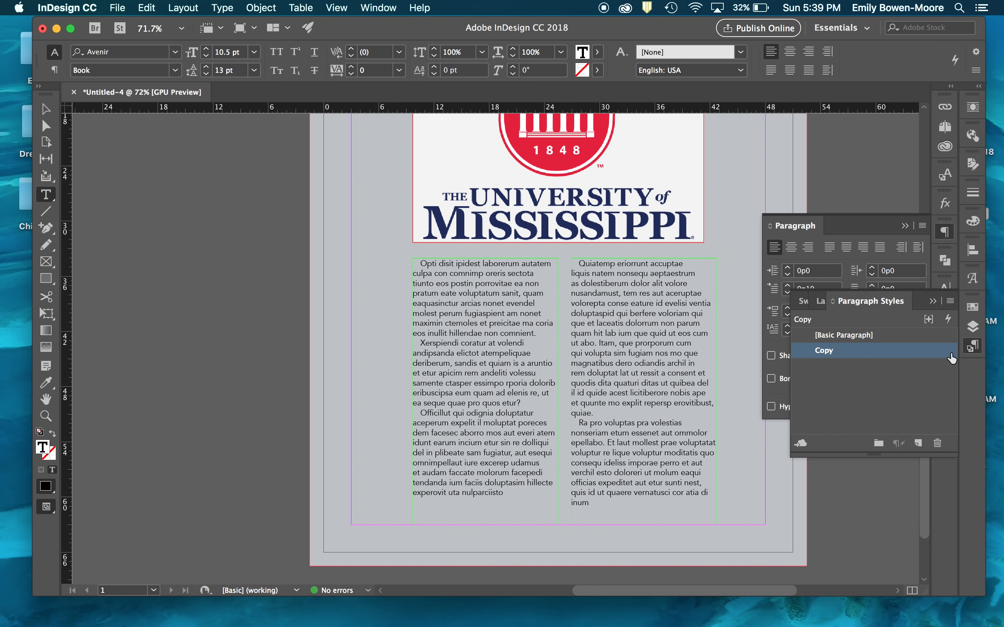
left_click(932, 301)
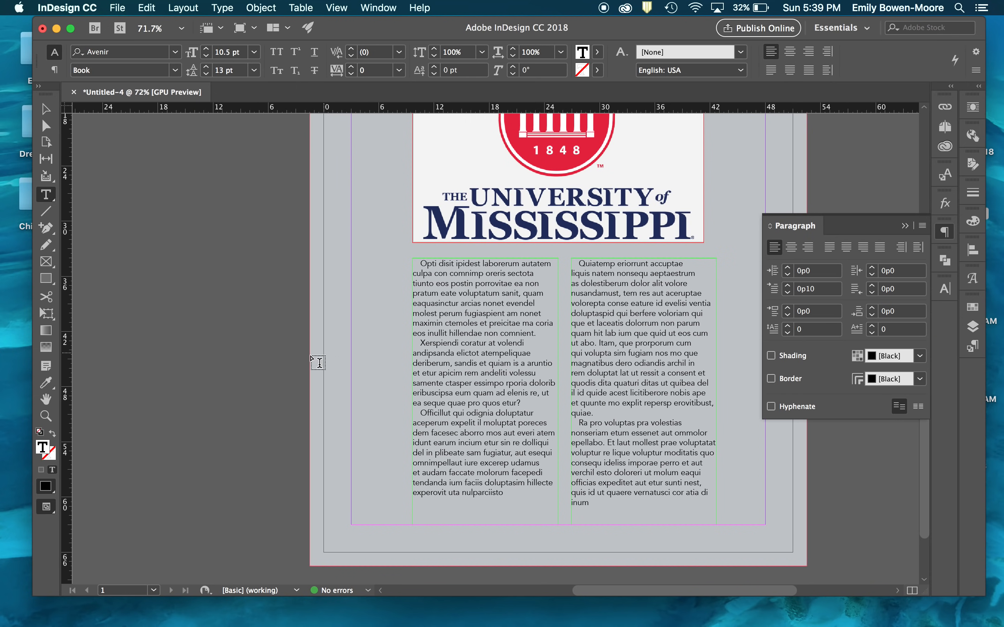
left_click(296, 356)
key("v")
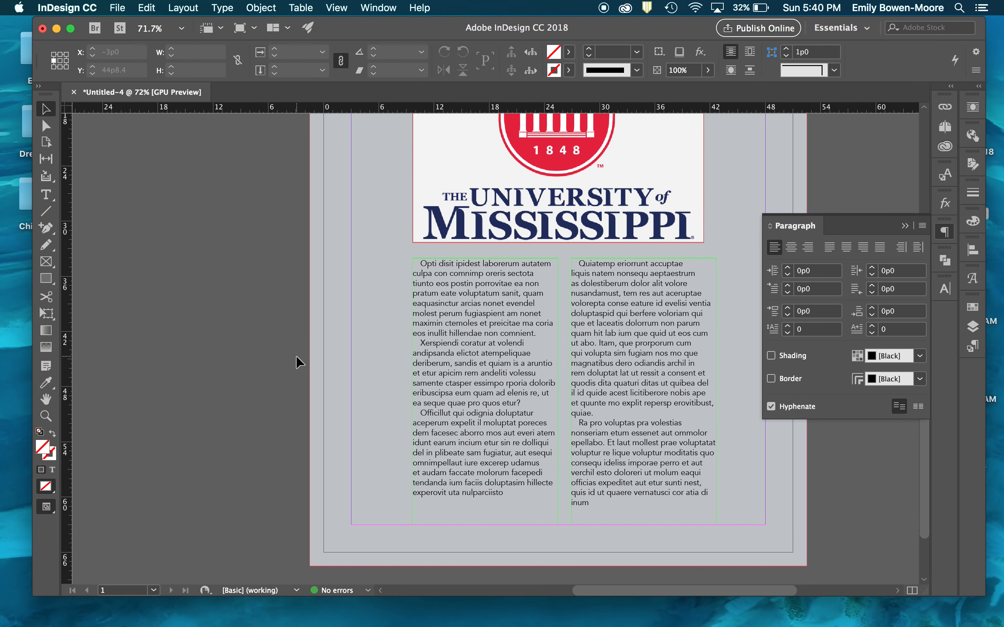
- Set the first-line indent of the opening paragraph in the first text column to 0p0
scroll(505, 275, "up", 3)
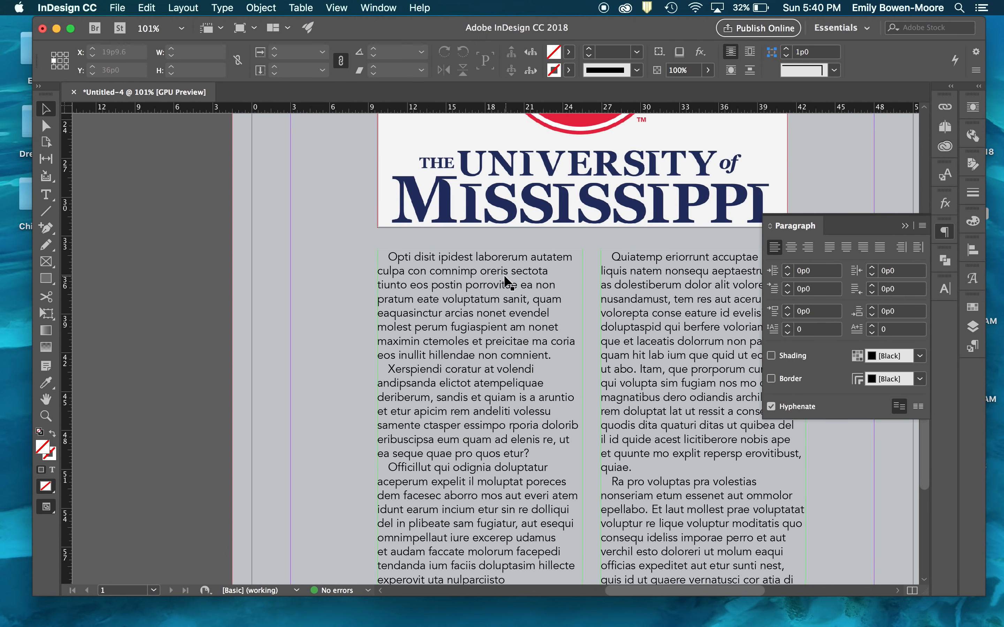
double_click(397, 256)
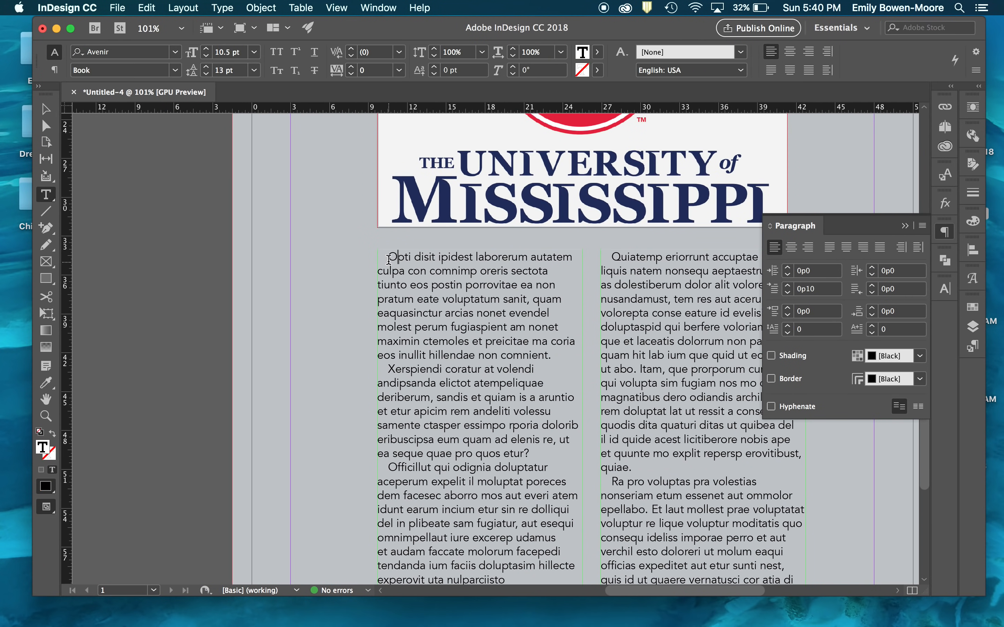
left_click(389, 257)
left_click(790, 292)
left_click(790, 293)
left_click(789, 293)
left_click(789, 293)
- Try a drop cap spanning the four characters "Opti" of the opening paragraph and reset it
left_click_drag(387, 259, 381, 257)
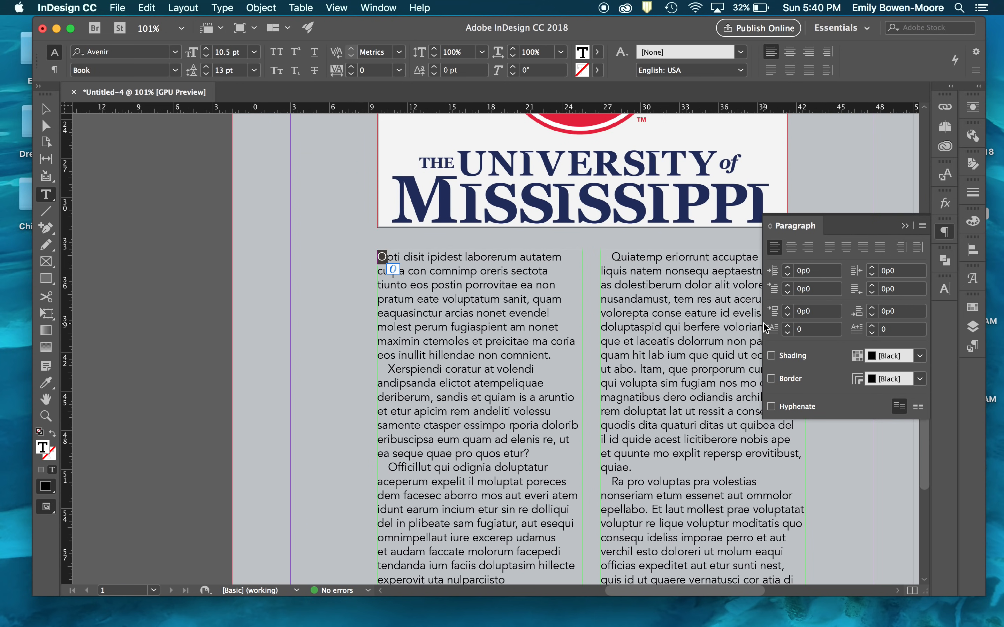
left_click_drag(400, 257, 381, 257)
left_click(873, 326)
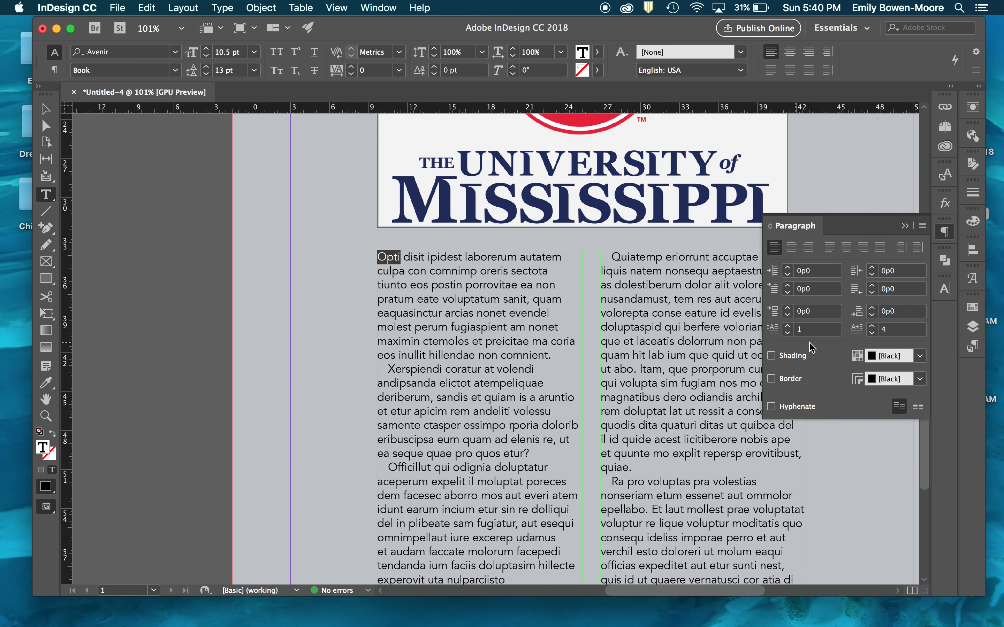
left_click(873, 335)
left_click(873, 334)
- Give the opening paragraph a drop cap three lines tall and one character wide on the letter O
left_click(385, 253)
left_click_drag(386, 253, 378, 254)
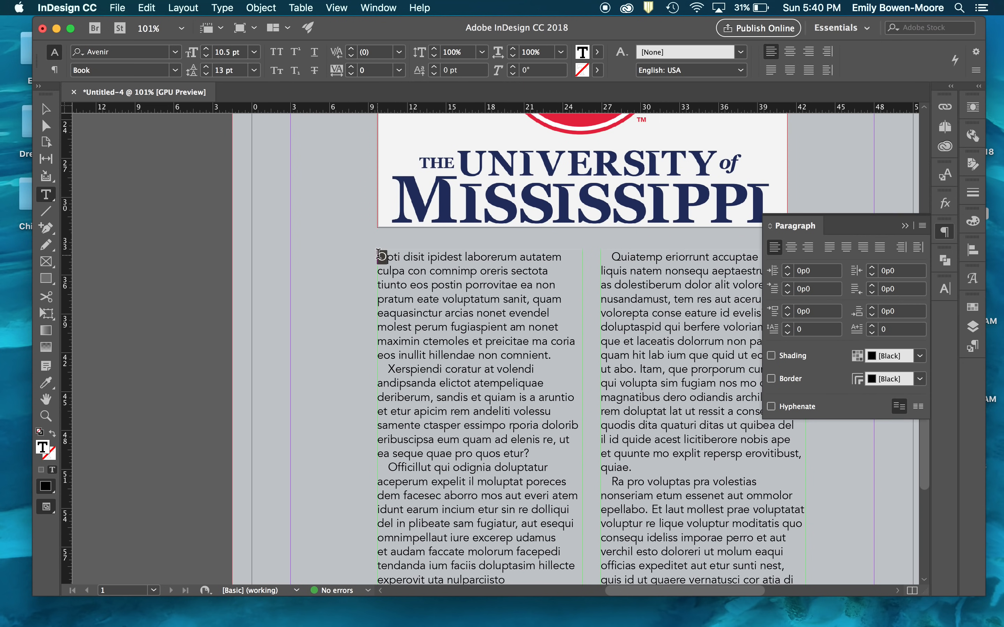
left_click(789, 327)
left_click(789, 326)
left_click(790, 326)
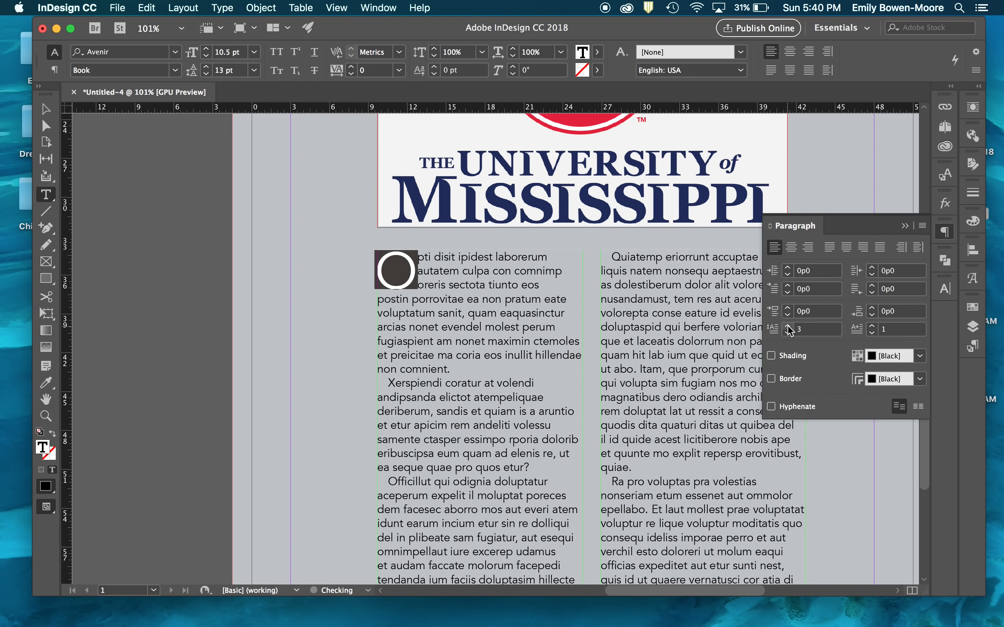
left_click(788, 332)
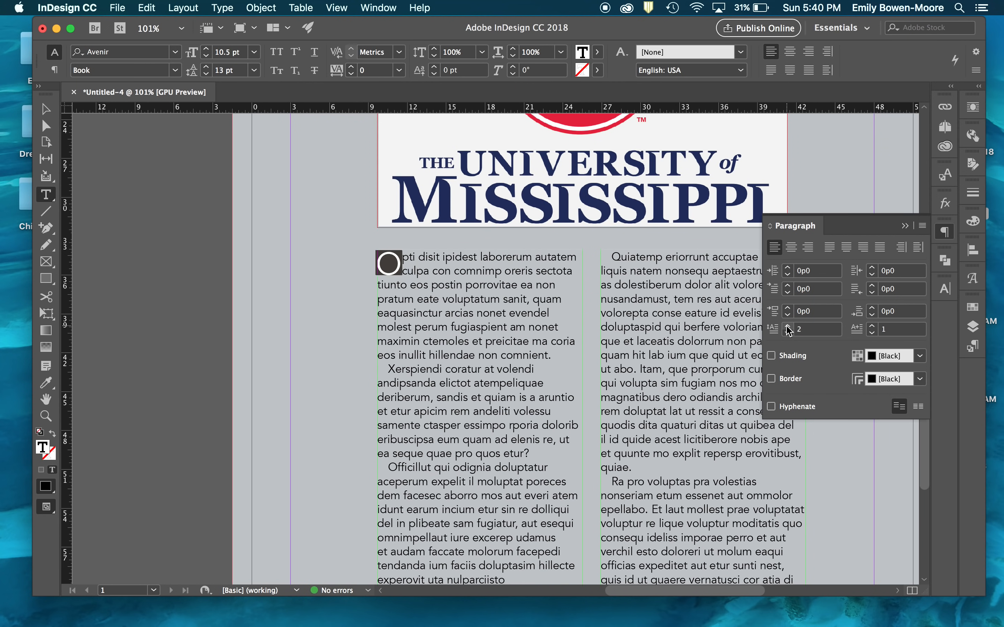
left_click(788, 327)
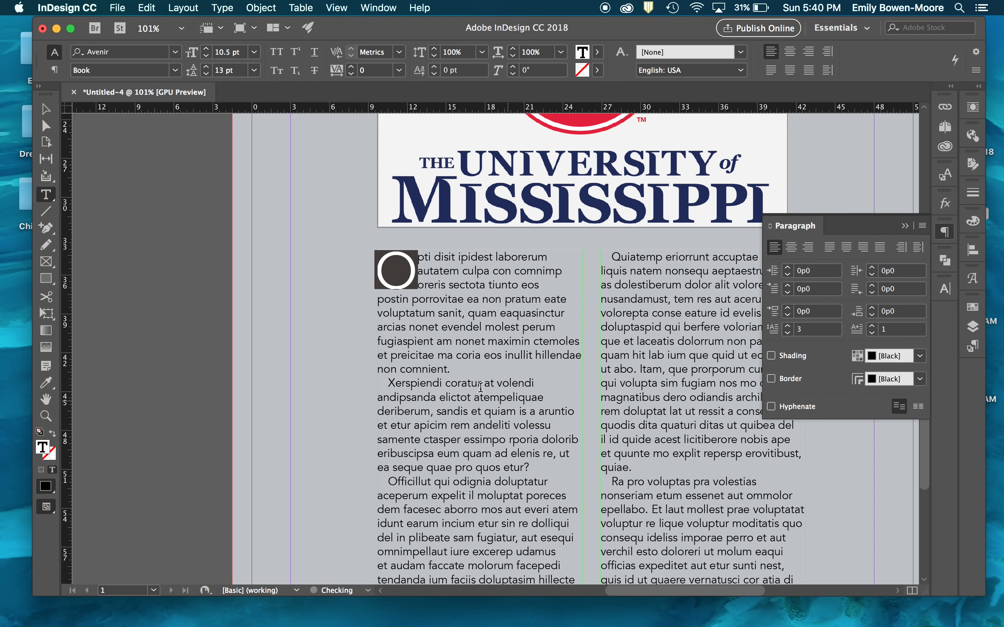
left_click(201, 314)
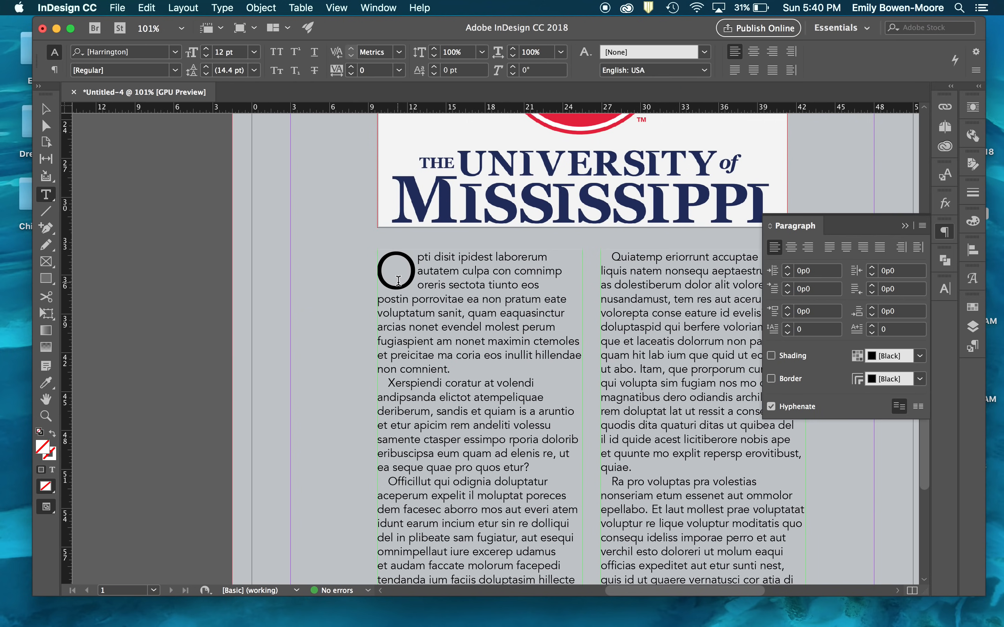
- Try wider kerning between the drop cap O and the text beside it, and restore the spacing
scroll(398, 281, "down", 5)
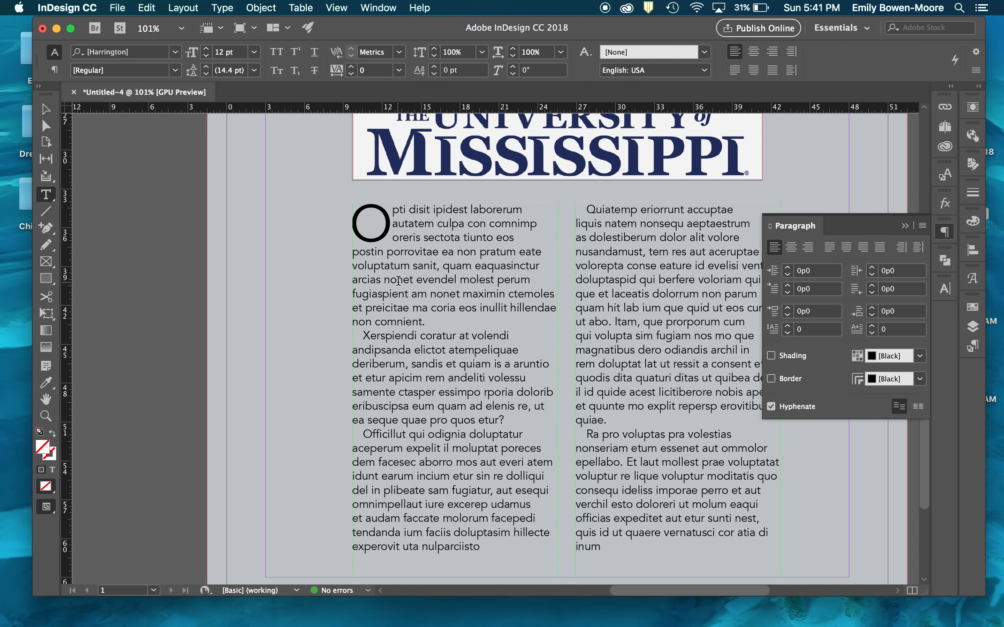
scroll(398, 281, "down", 3)
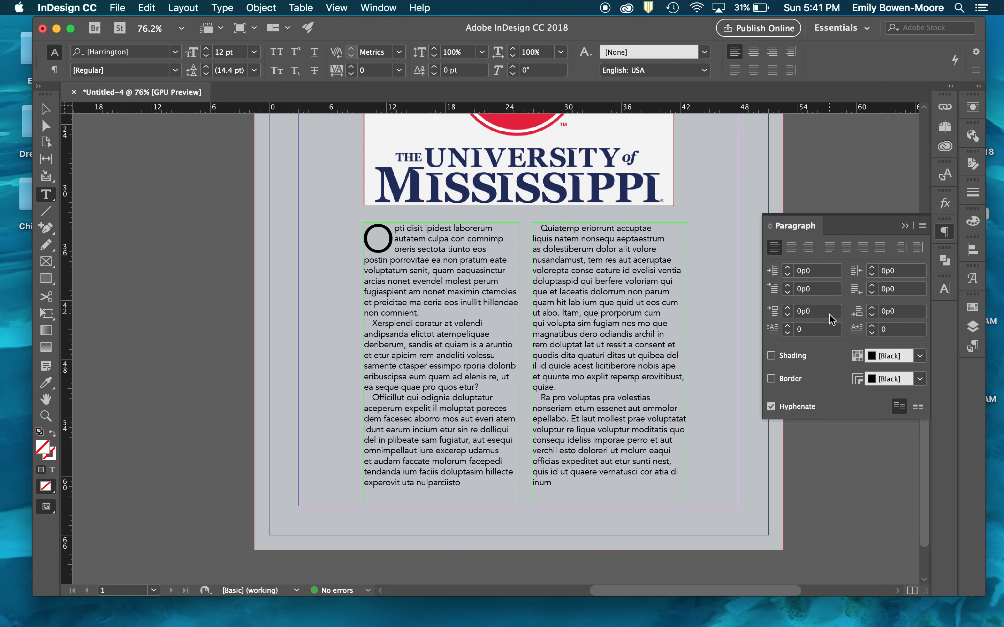
left_click(390, 236)
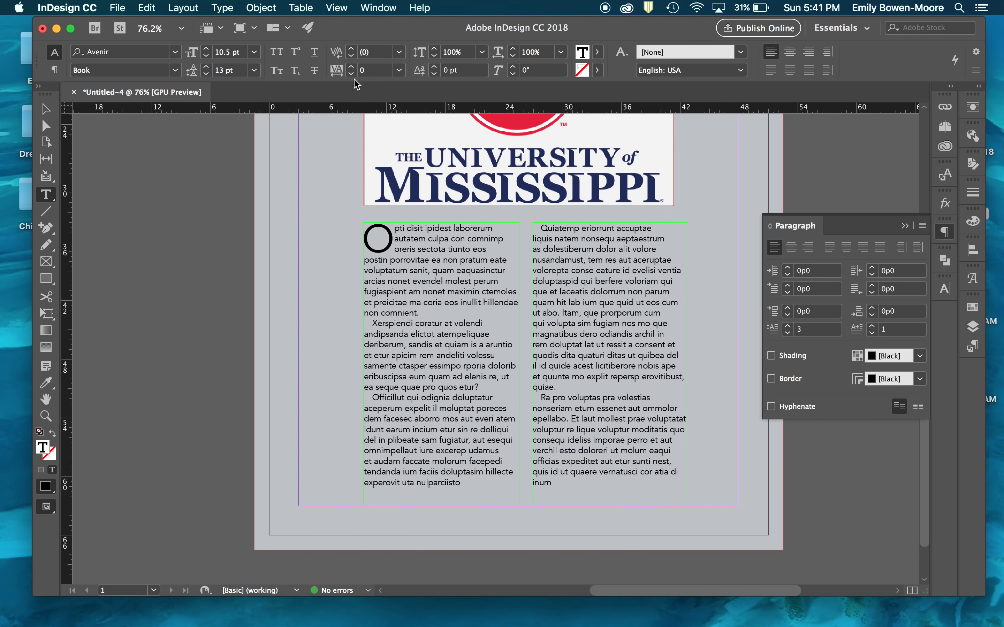
left_click(353, 50)
left_click(353, 50)
left_click(352, 50)
left_click(353, 49)
left_click(351, 57)
left_click(351, 56)
left_click(352, 57)
left_click(352, 57)
key("Escape")
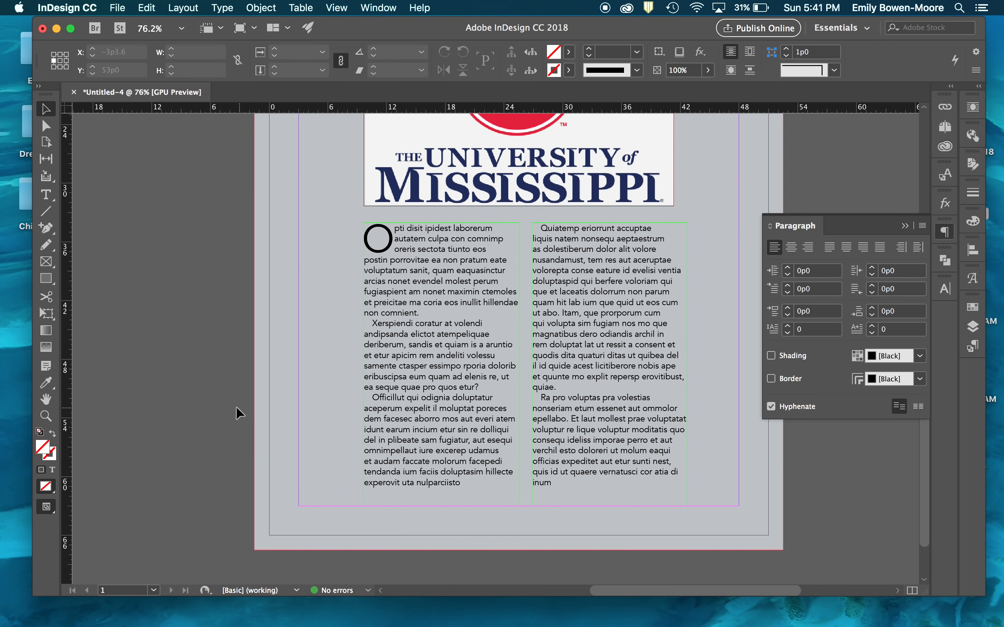
- Lock the Image and Type layers
left_click(905, 226)
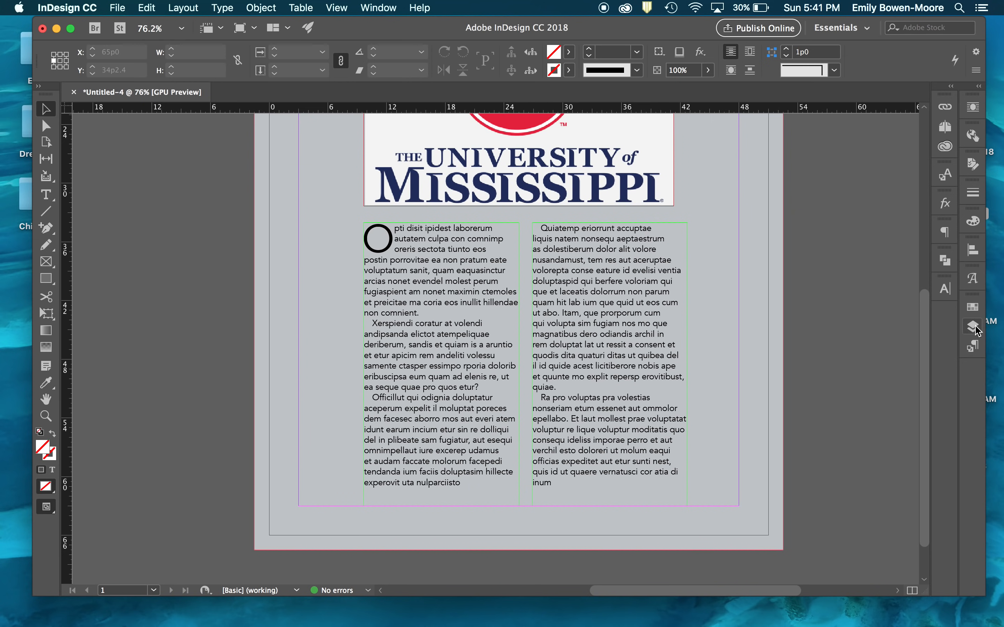
left_click(625, 334)
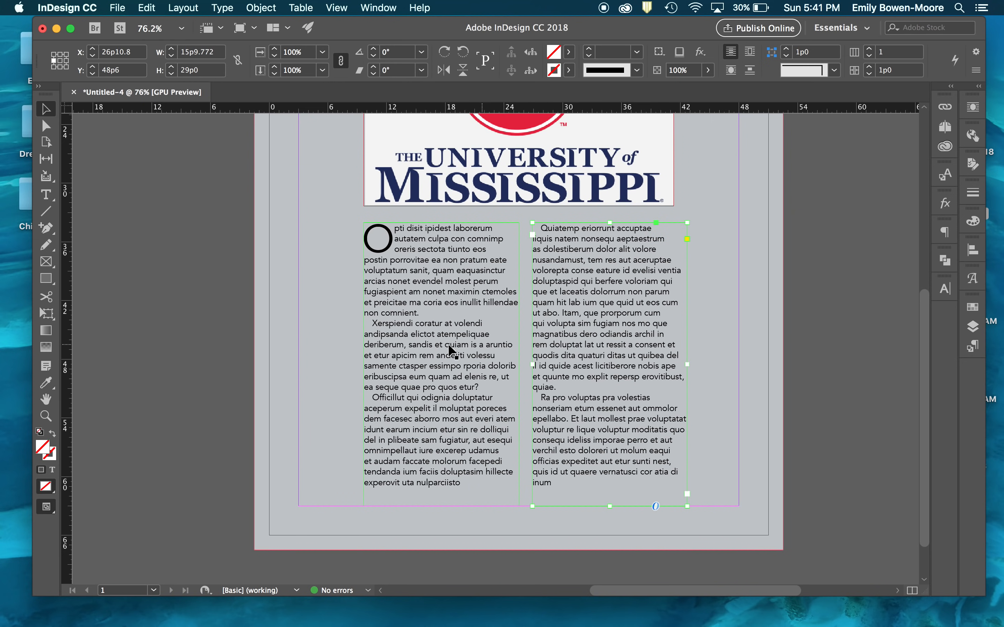
left_click(170, 348)
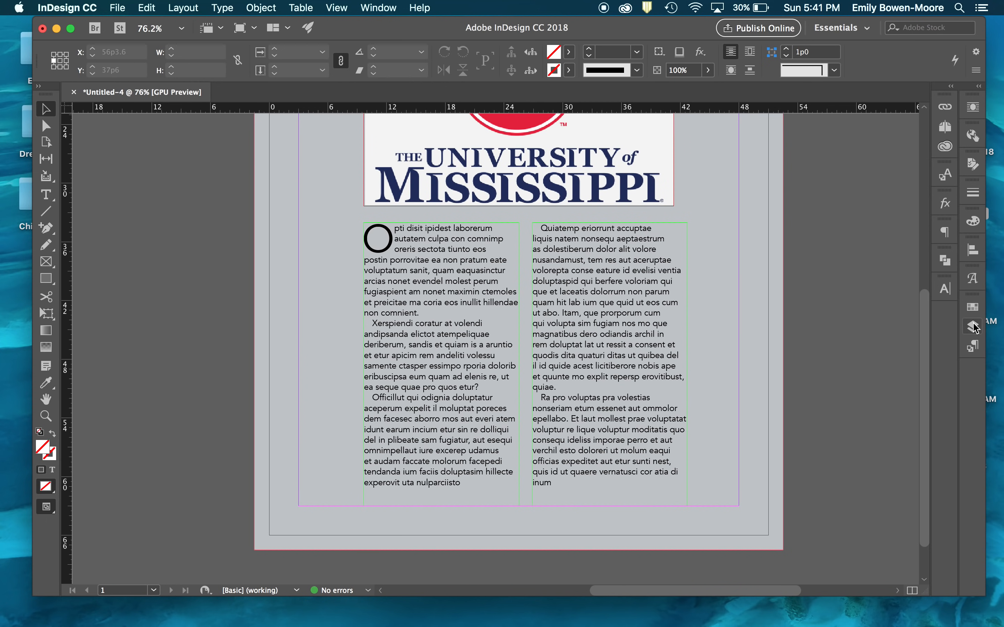
scroll(585, 344, "up", 1)
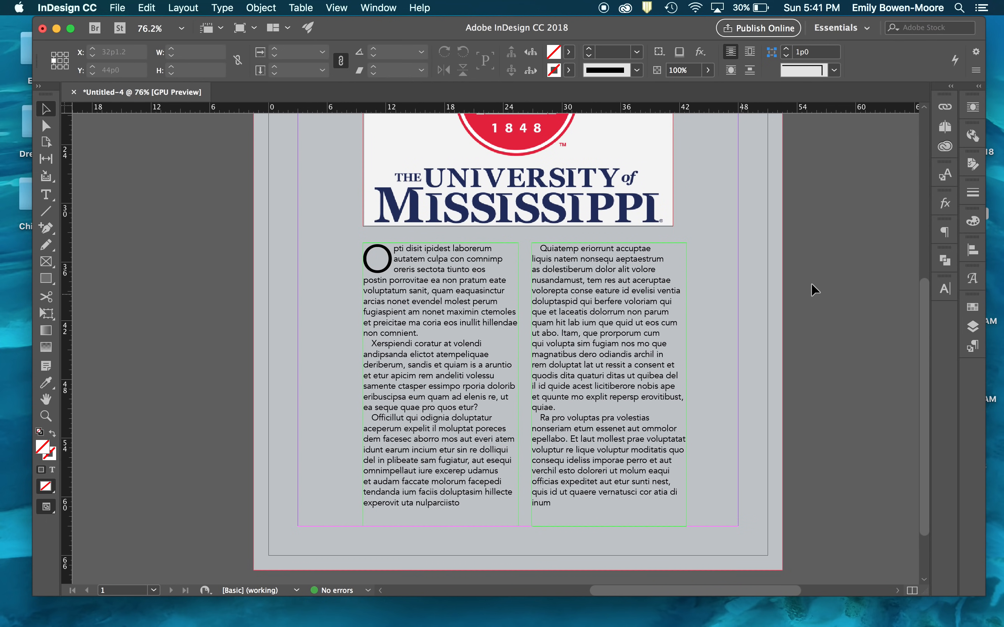
left_click(973, 327)
left_click(813, 335)
left_click(813, 320)
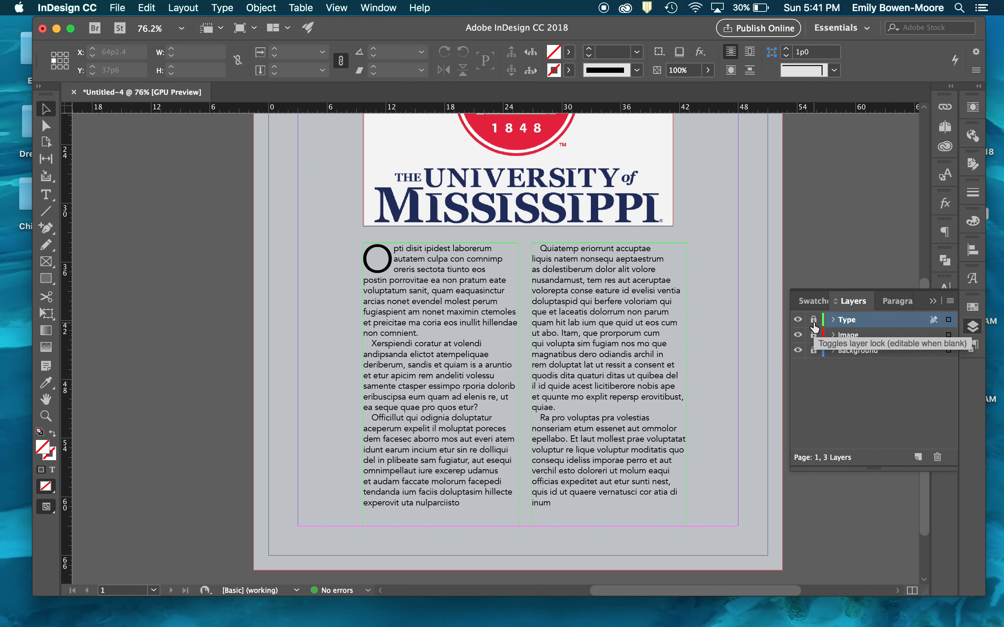
- Add a new layer above the Type layer and name it Path
left_click(918, 457)
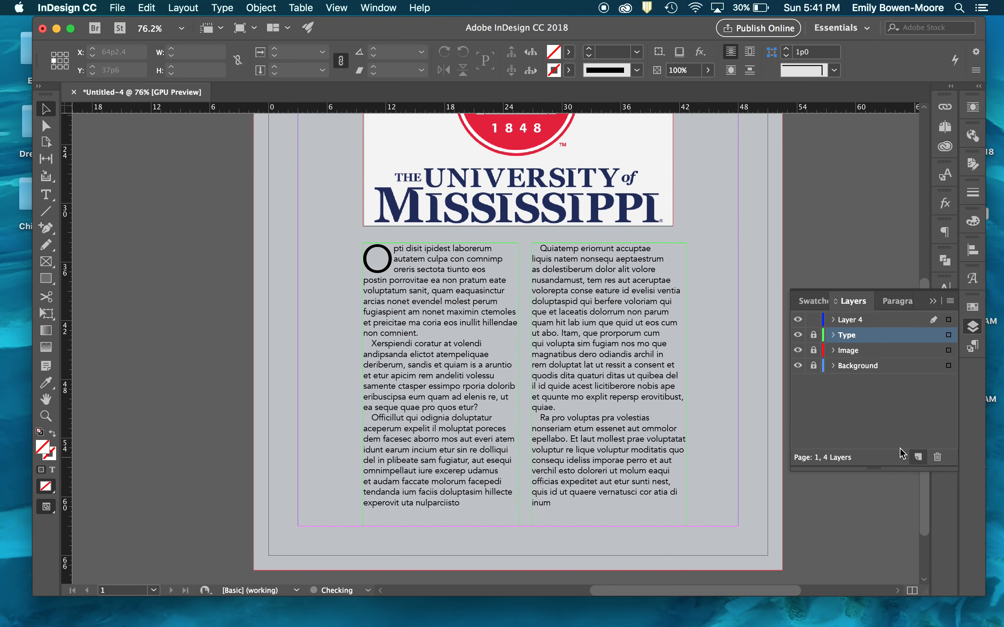
double_click(851, 324)
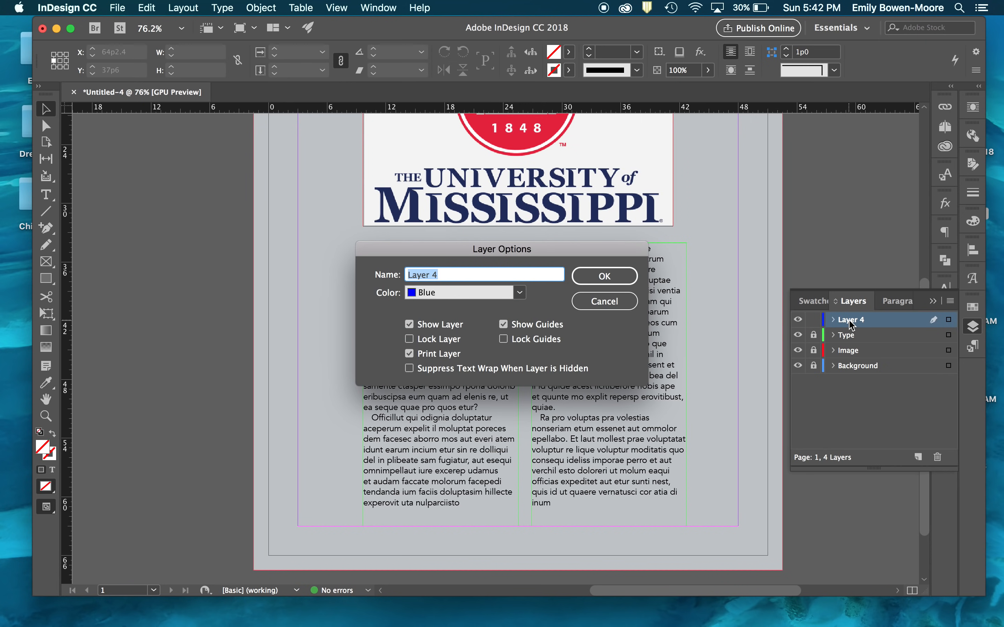
type("Path")
key("Return")
- Draw an ellipse about 35p11 wide and 6p2 tall above the logo and give it a 1 pt [Black] stroke
scroll(630, 323, "up", 10)
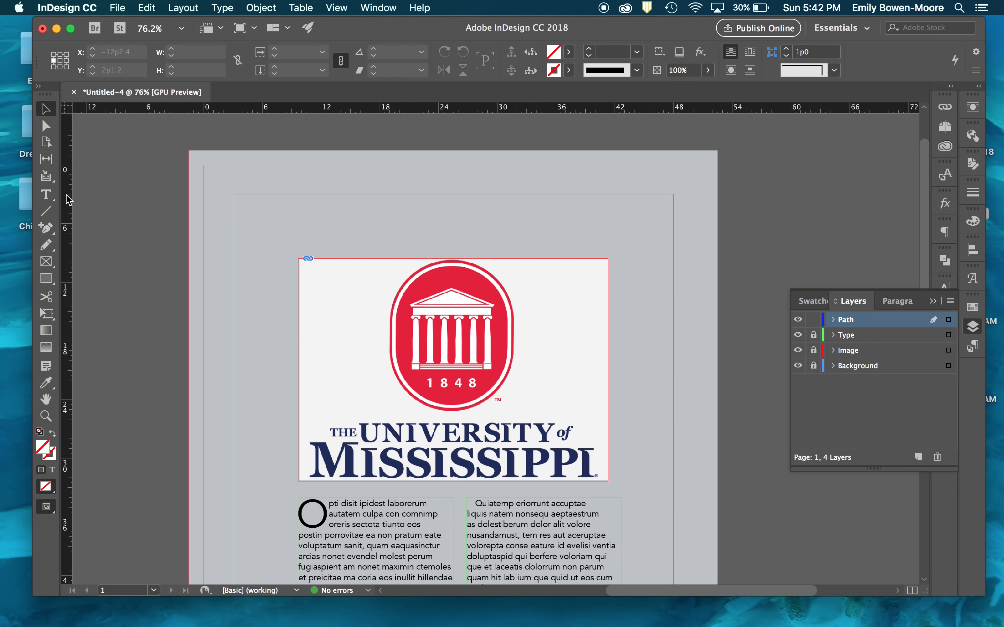
left_click(49, 196)
left_click_drag(50, 198, 92, 226)
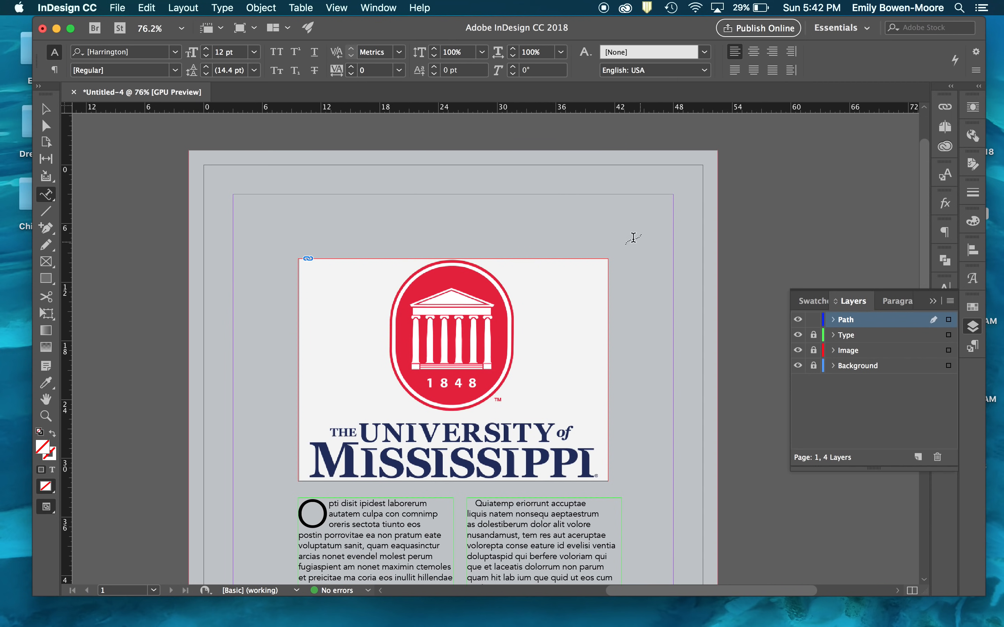
left_click(50, 283)
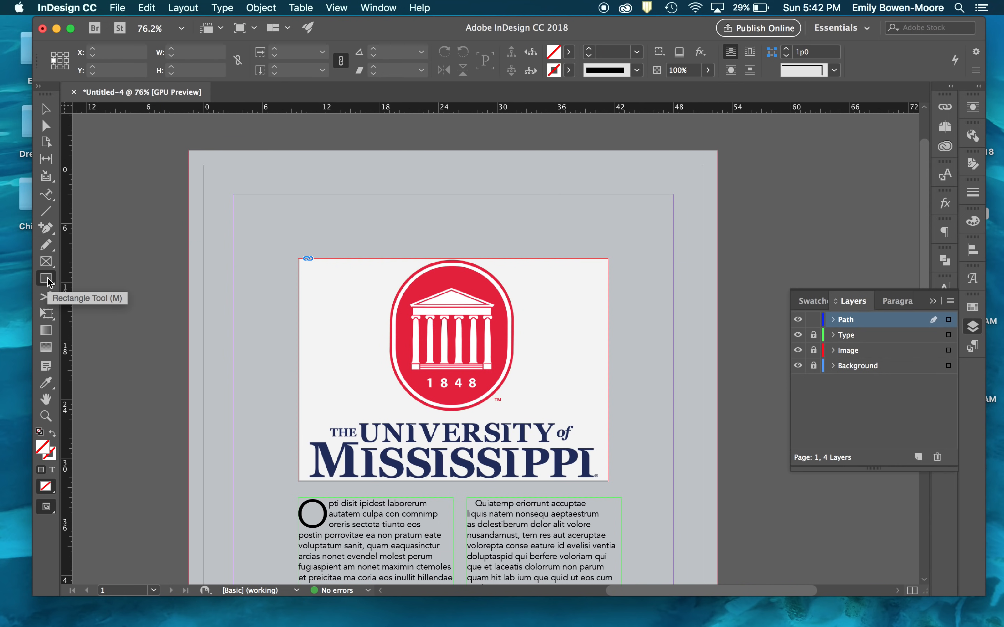
left_click(76, 310)
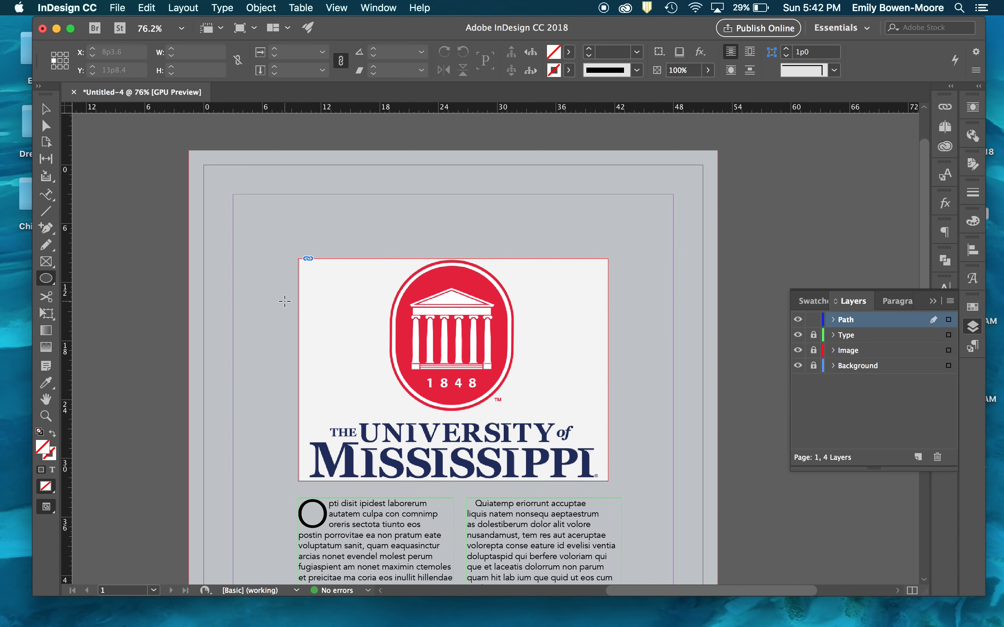
left_click_drag(272, 244, 620, 192)
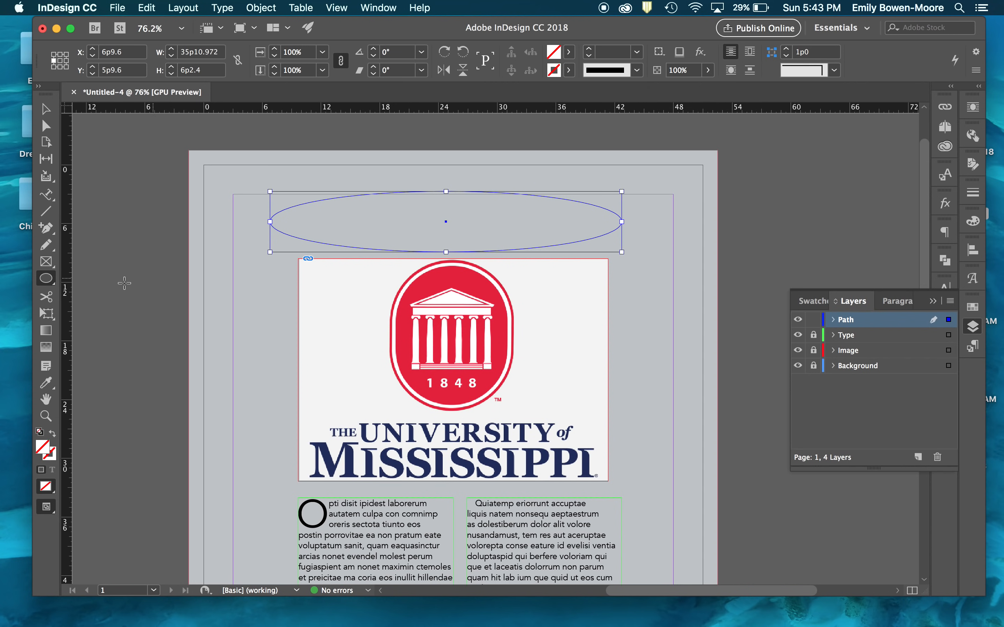
left_click(570, 70)
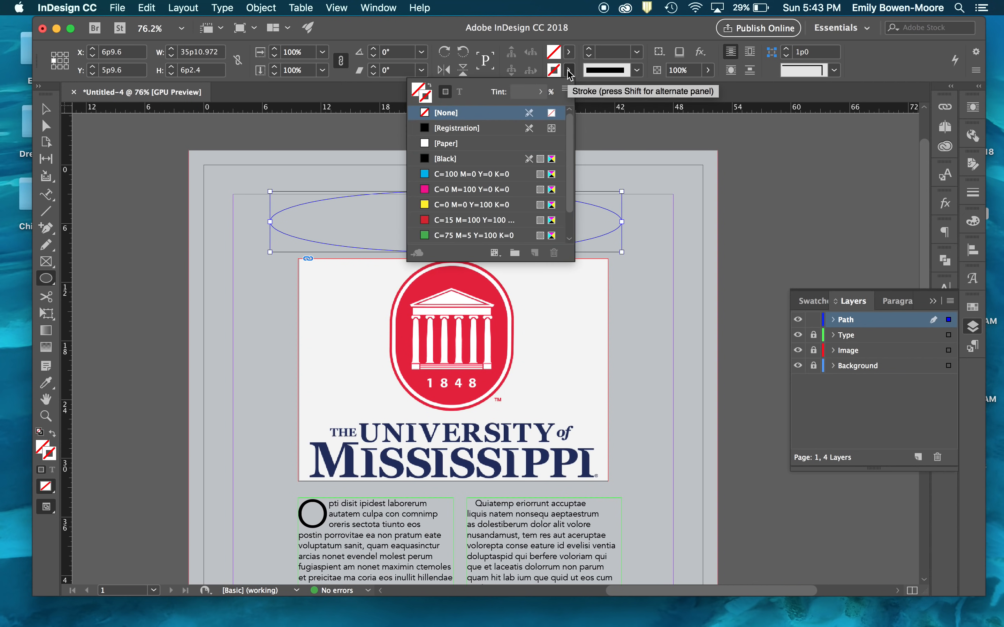
left_click(441, 159)
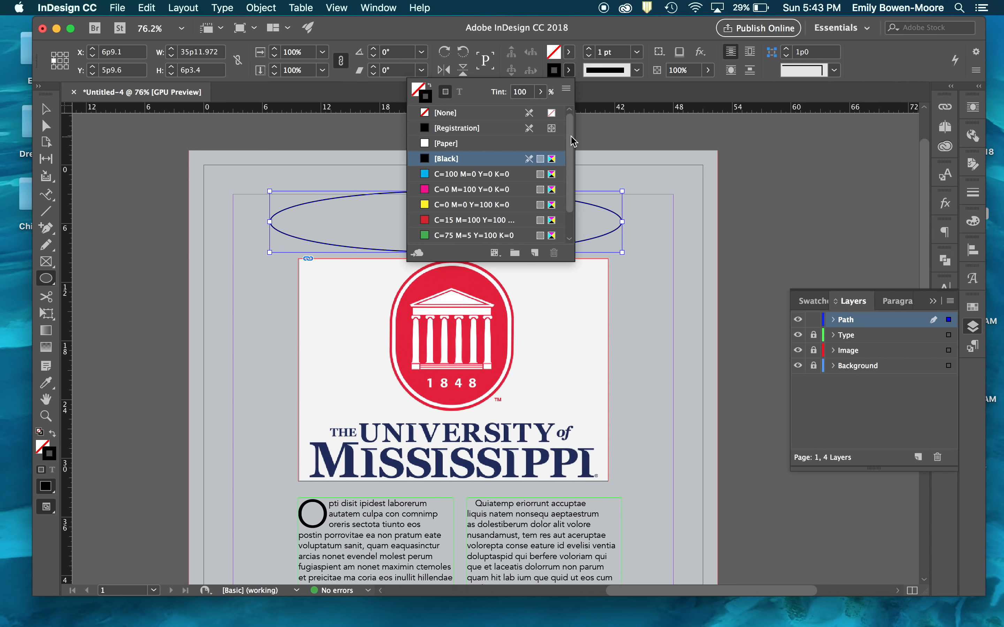
- Move the ellipse down over the top of the logo and stretch it downward to about 8p4 tall
left_click(46, 109)
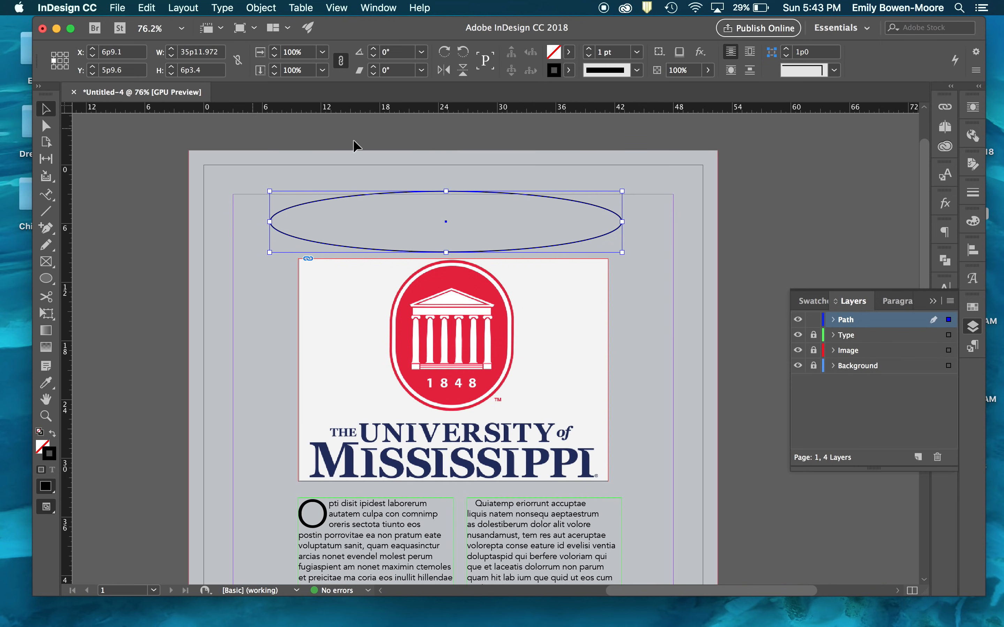
left_click_drag(476, 193, 481, 234)
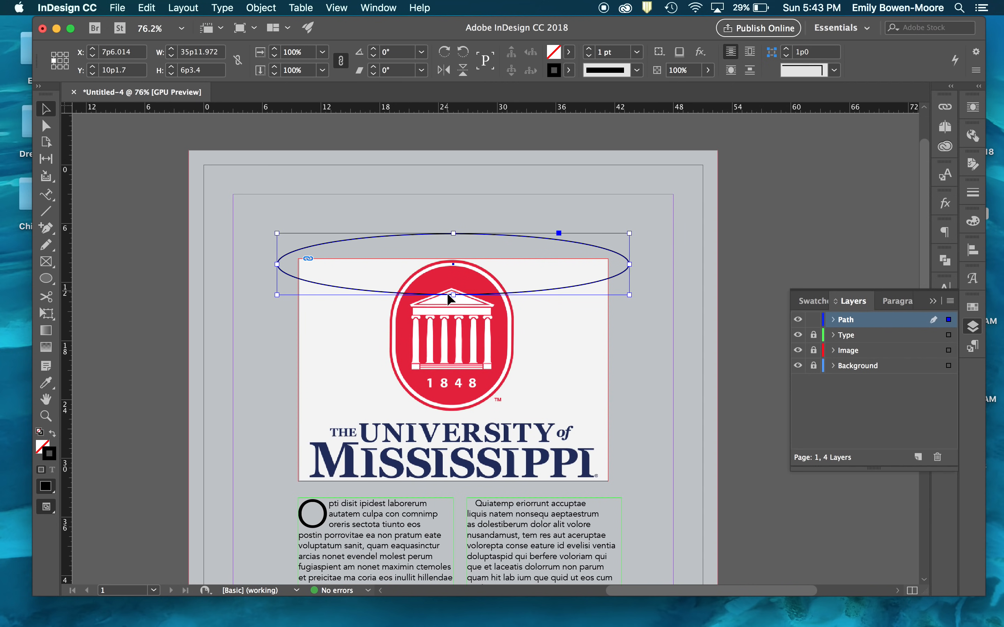
left_click_drag(453, 295, 453, 314)
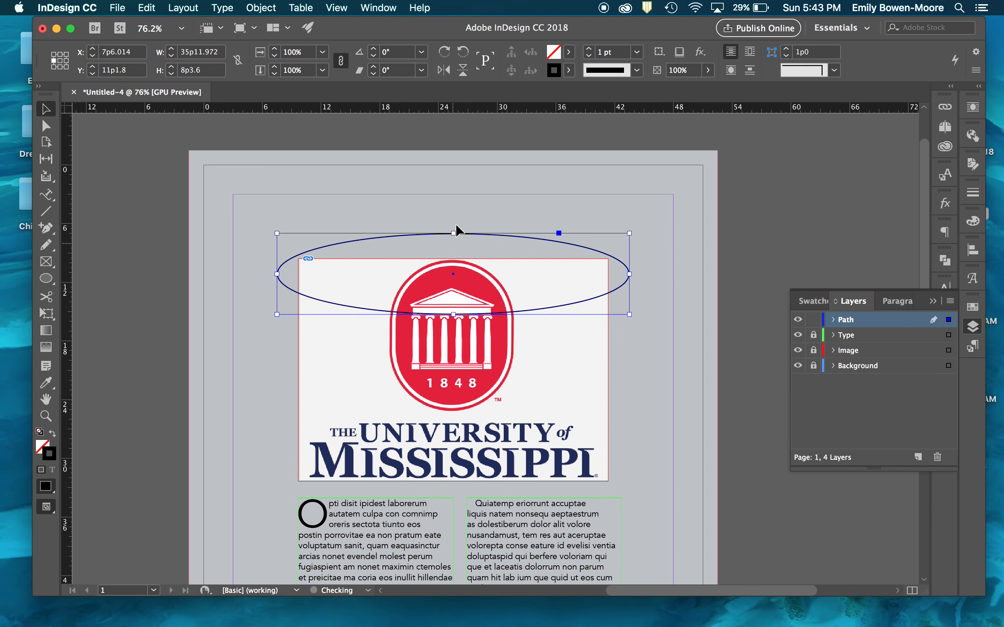
- Resize the ellipse to match the logo frame's width, about 31p8 by 9p6, and move it slightly down over the logo
left_click_drag(454, 227, 454, 215)
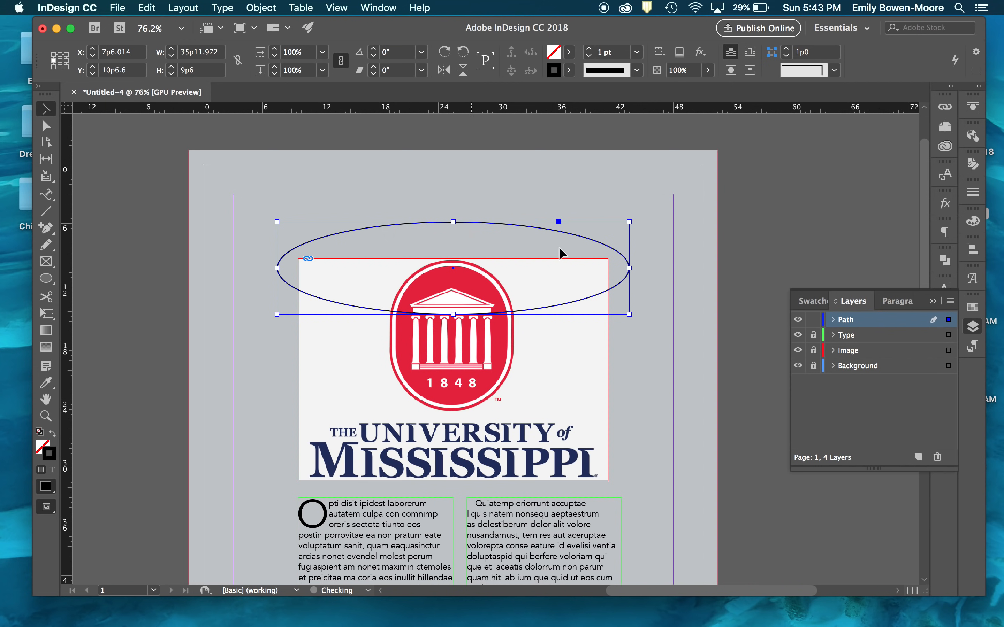
left_click_drag(623, 268, 608, 269)
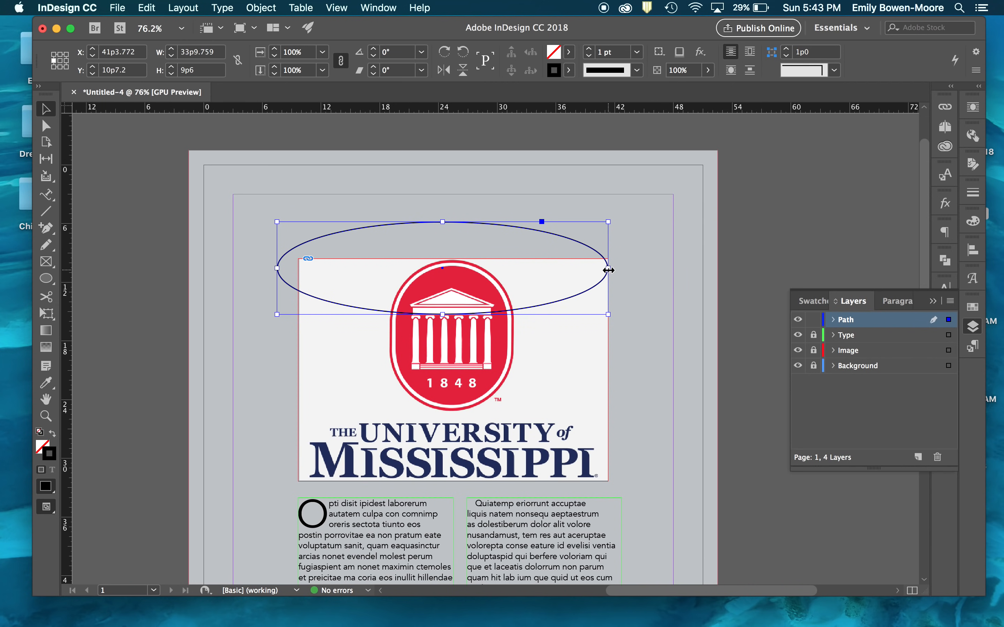
left_click_drag(277, 271, 297, 269)
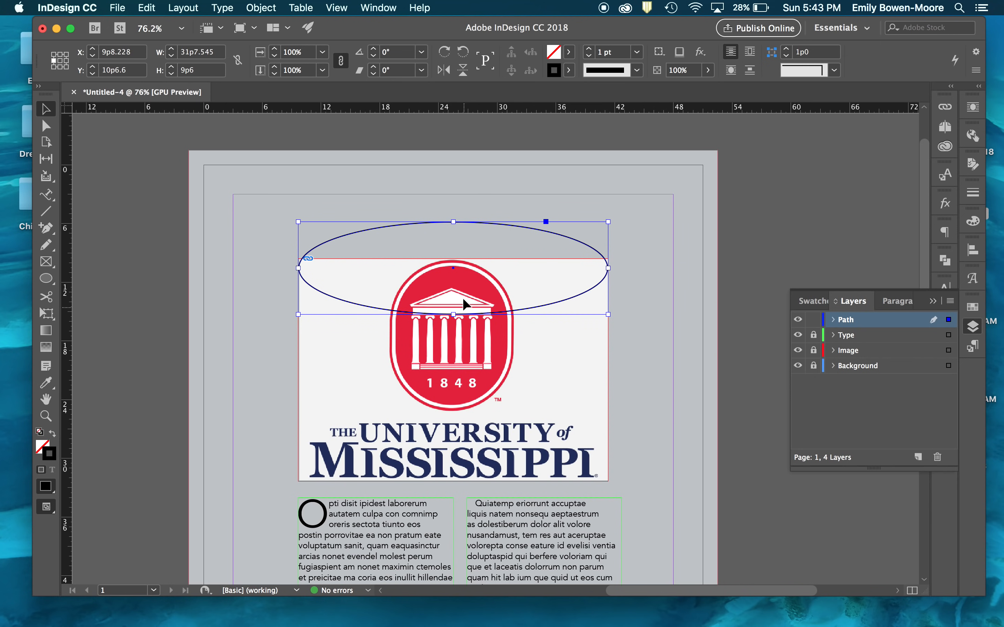
left_click_drag(462, 313, 456, 326)
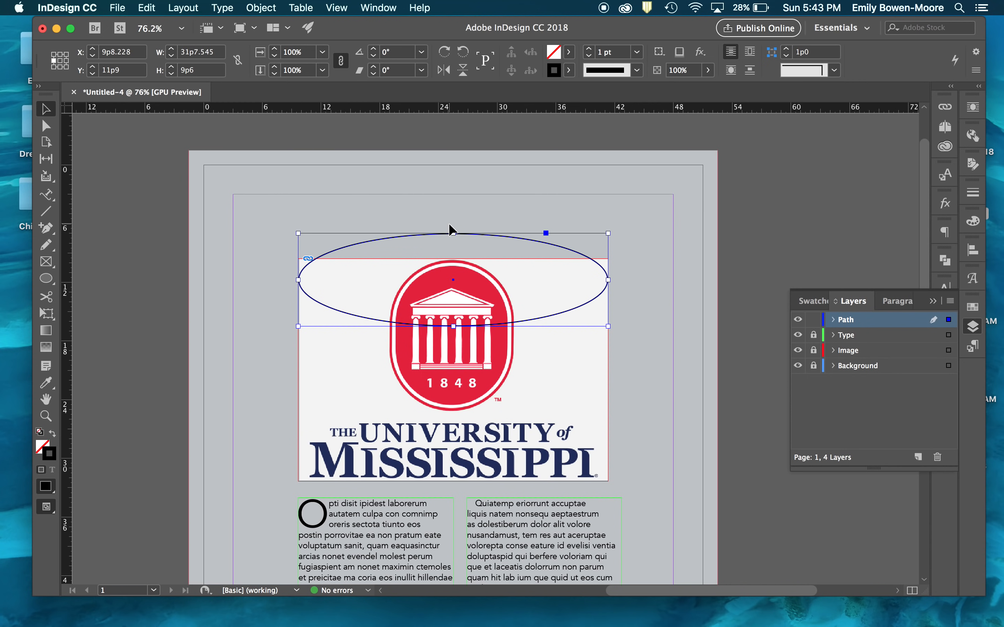
left_click(429, 210)
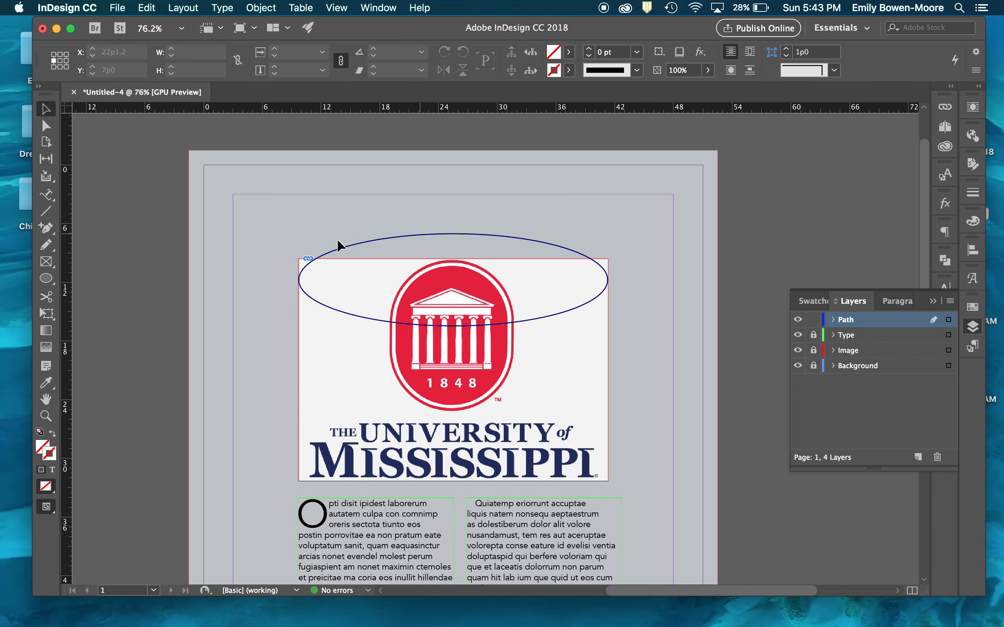
- Add the text "HOTTY TODDY!" along the upper-left part of the ellipse with the Type on a Path tool
left_click(48, 196)
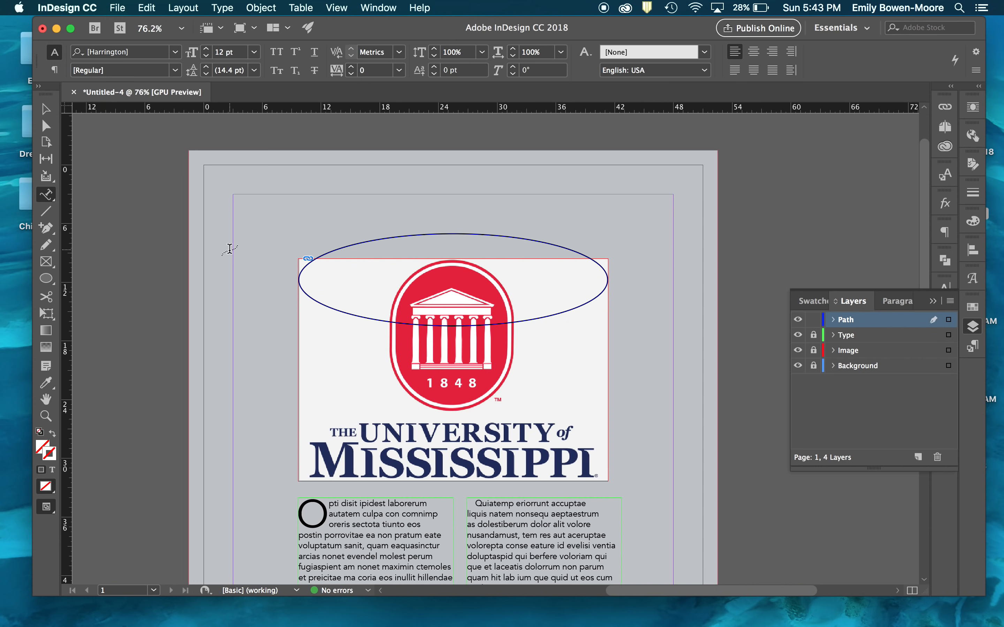
left_click(327, 252)
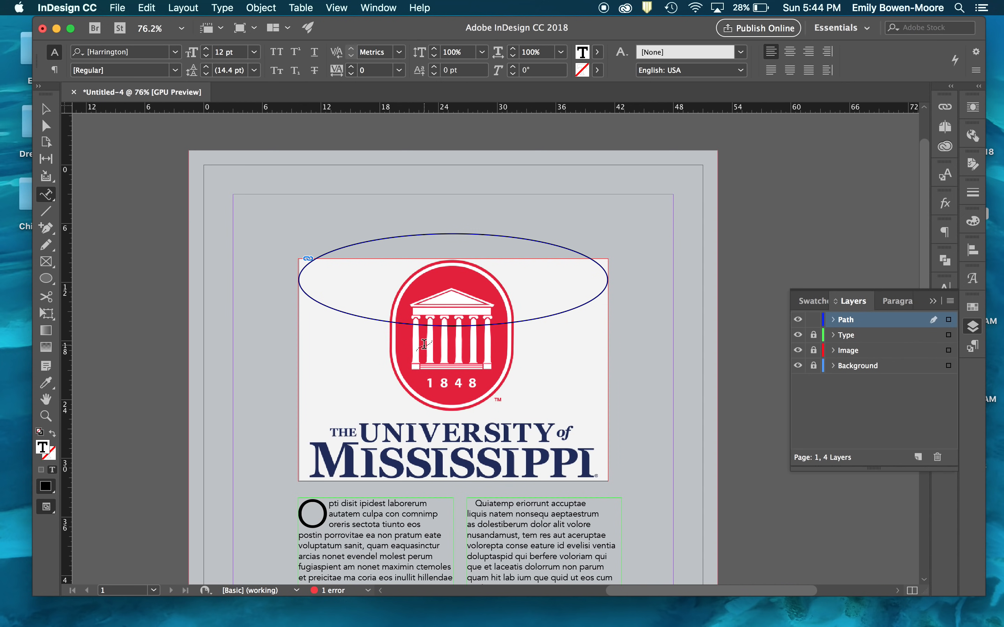
type("HOTTY TODDY!")
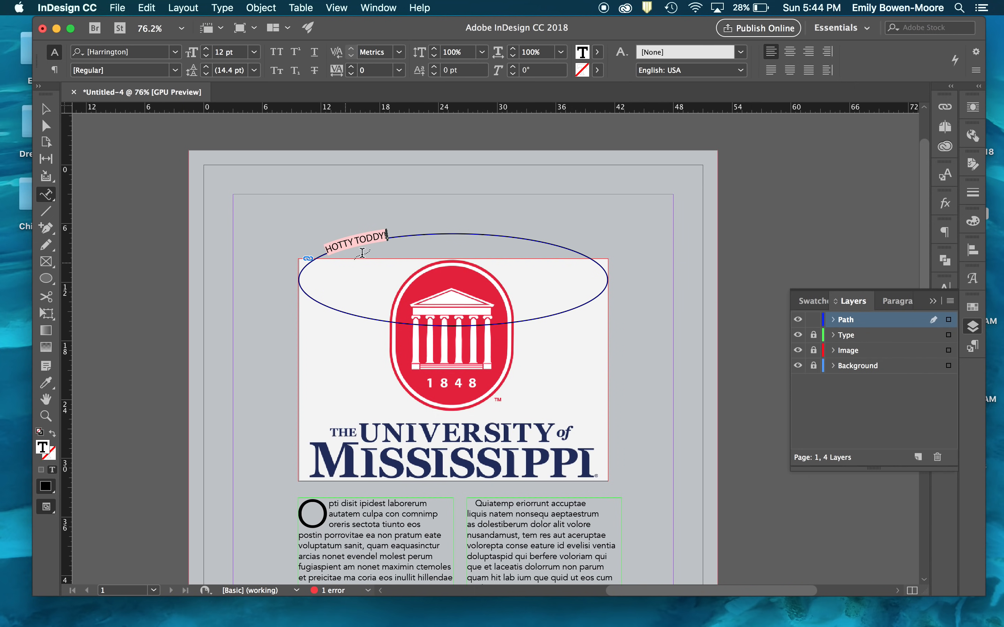
- Set the font of all the text on the ellipse to Avenir Book
key("super+a")
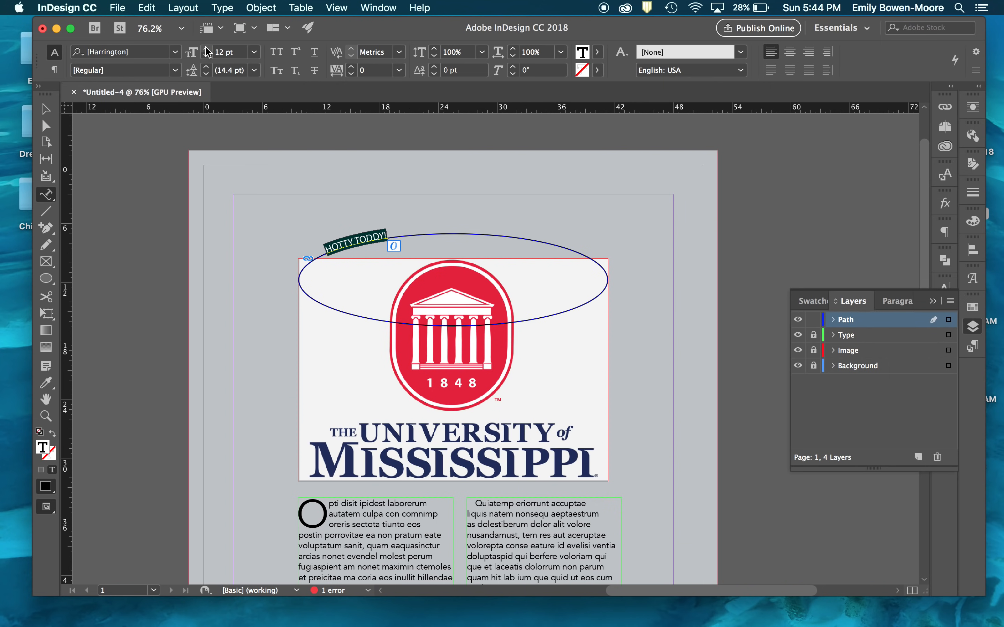
left_click(175, 52)
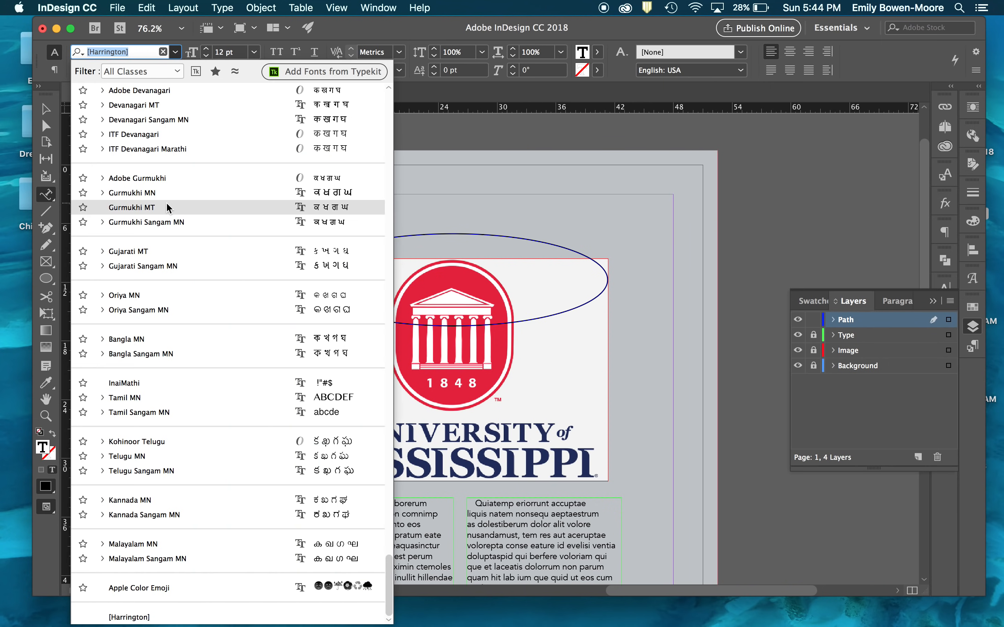
scroll(168, 207, "up", 15)
scroll(166, 202, "up", 20)
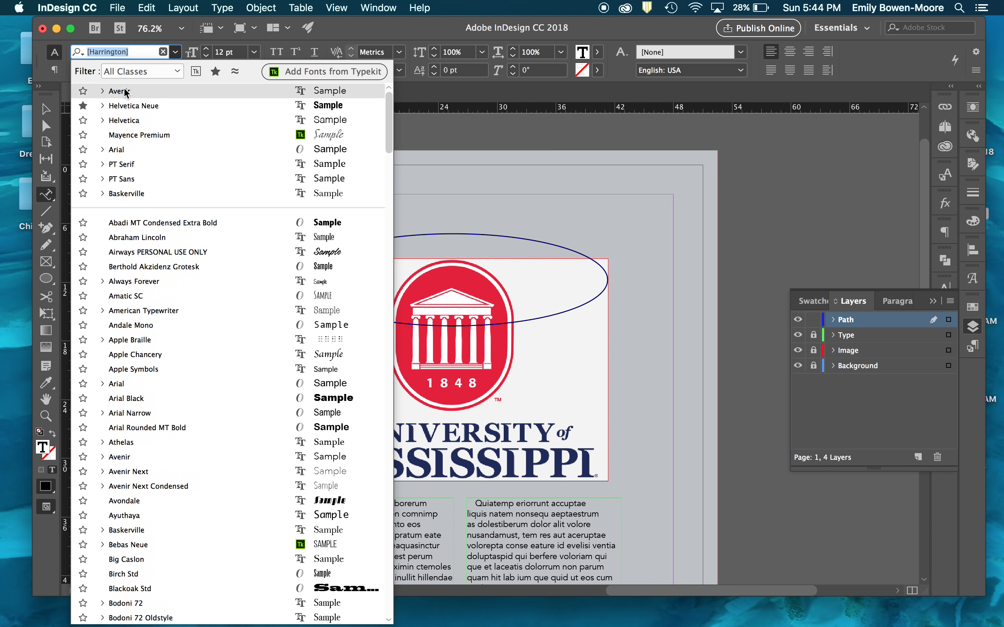
left_click(162, 89)
- Increase the size of the path text to 28 pt
left_click(207, 51)
left_click(208, 52)
left_click(207, 52)
left_click(207, 52)
left_click(207, 52)
left_click(207, 52)
left_click(208, 52)
left_click(207, 52)
left_click(207, 52)
left_click(207, 52)
left_click(207, 52)
left_click(207, 52)
left_click(206, 49)
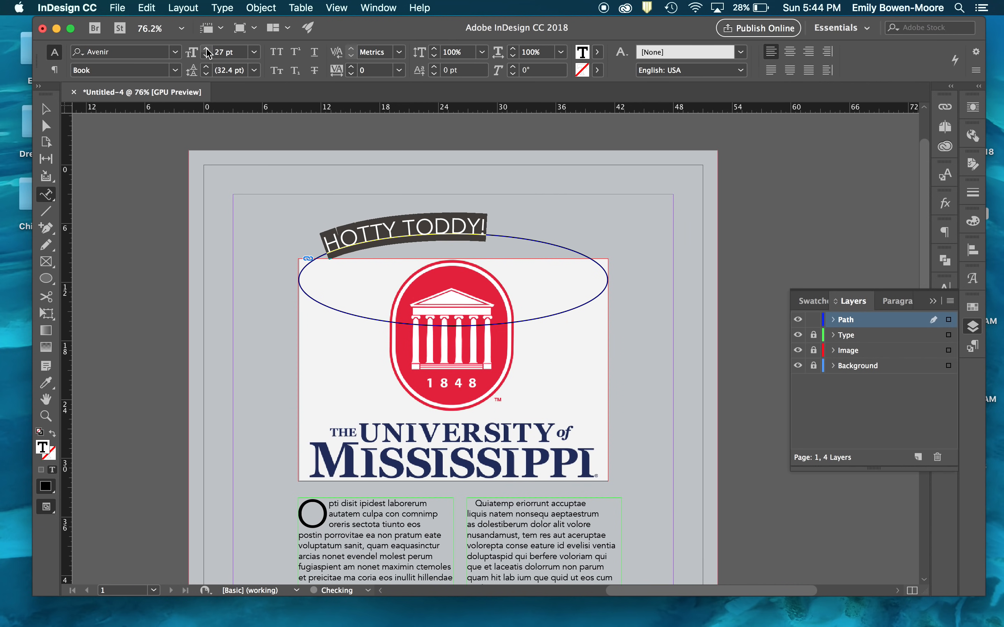
left_click(206, 49)
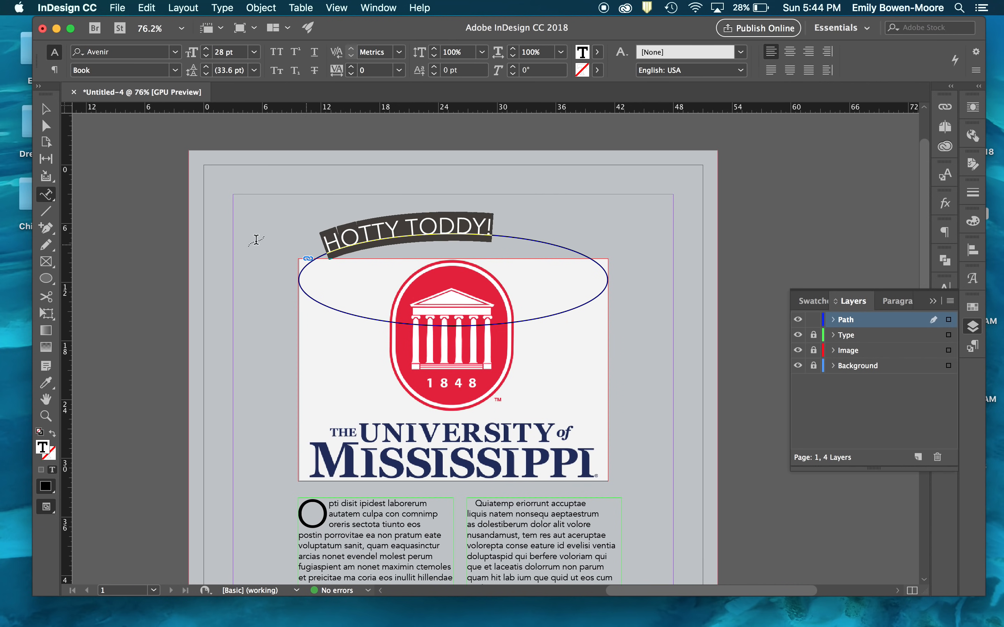
- Slide the path text's start bracket along the ellipse until "HOTTY TODDY!" is centred above the logo
left_click(46, 109)
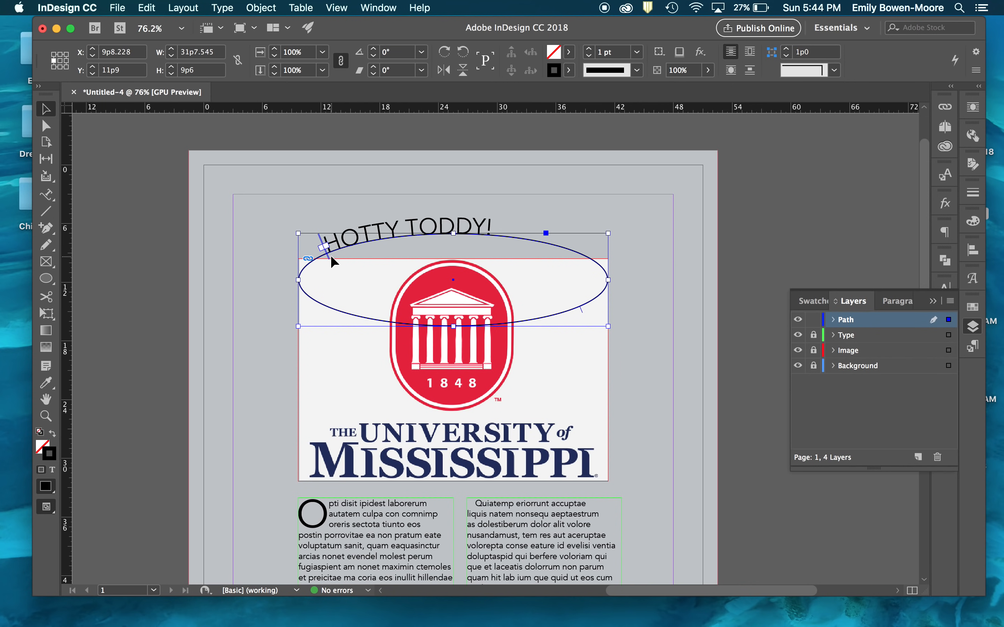
scroll(330, 254, "up", 4)
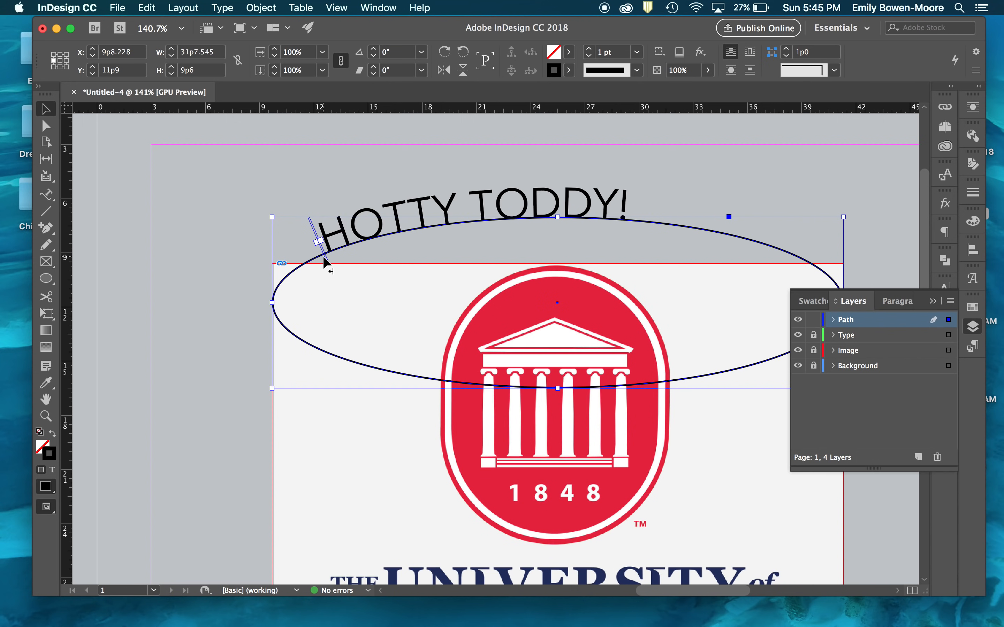
left_click_drag(327, 258, 289, 291)
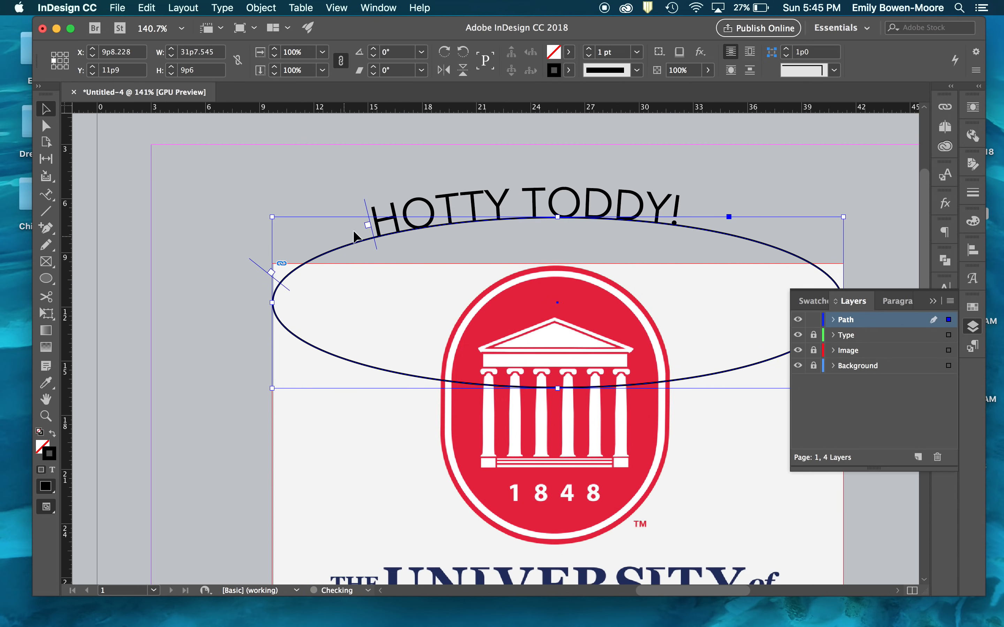
left_click_drag(371, 233, 415, 227)
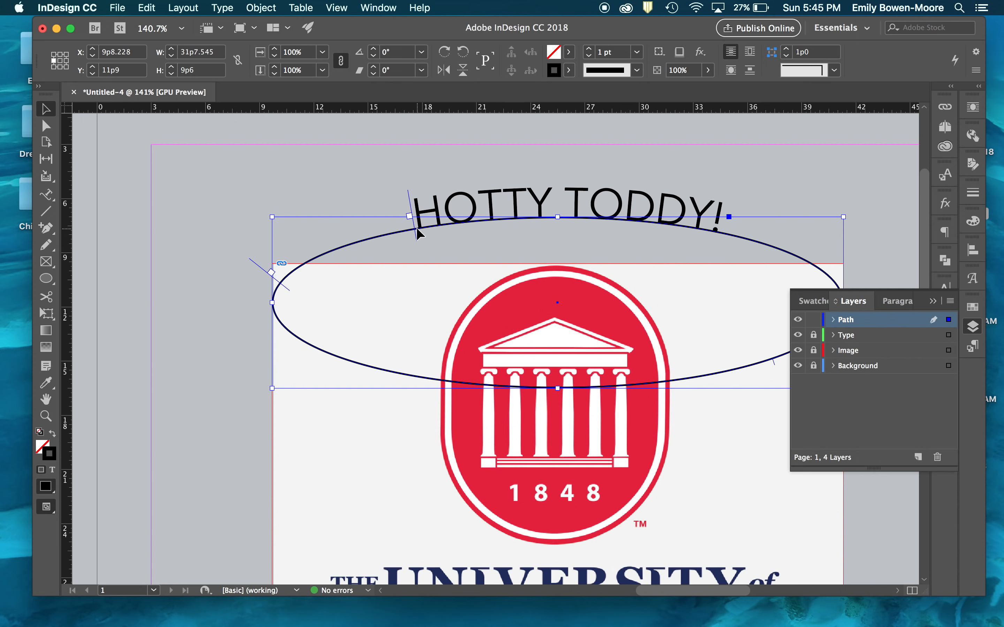
left_click_drag(413, 227, 409, 228)
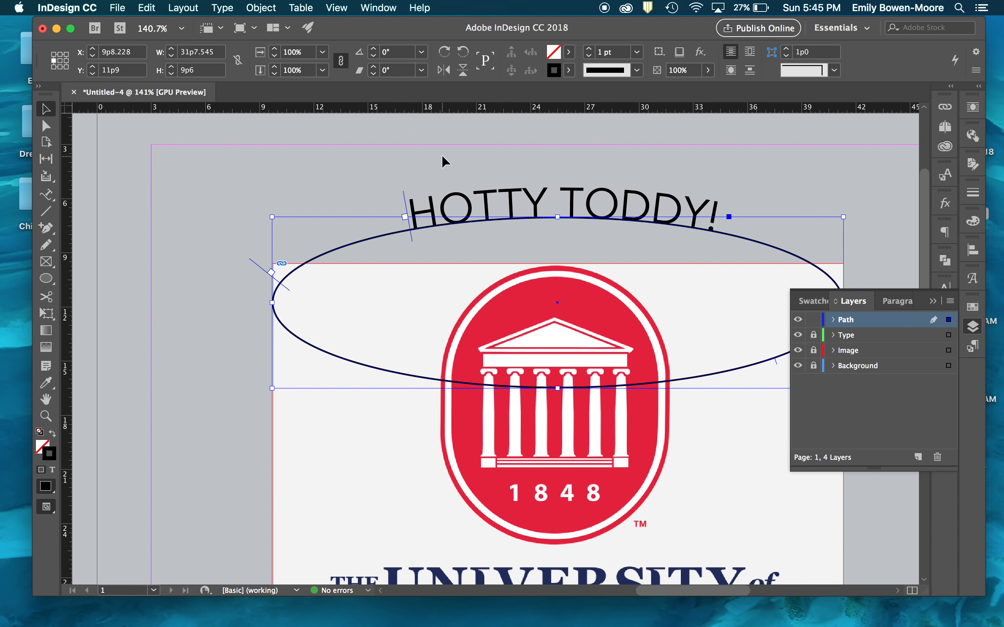
- Set the ellipse's stroke to [None] and deselect it
left_click(357, 254)
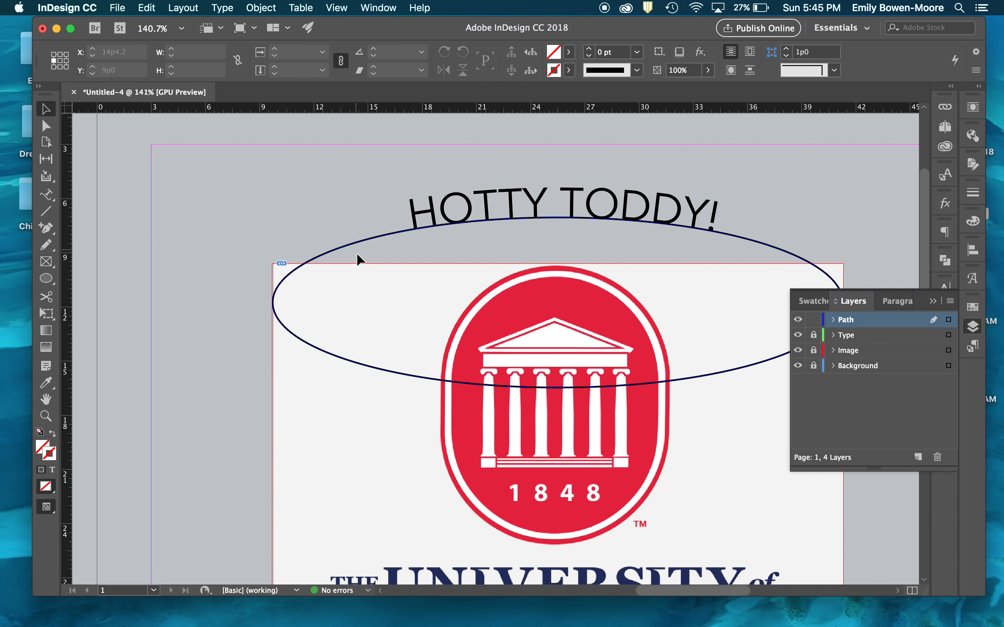
left_click(351, 245)
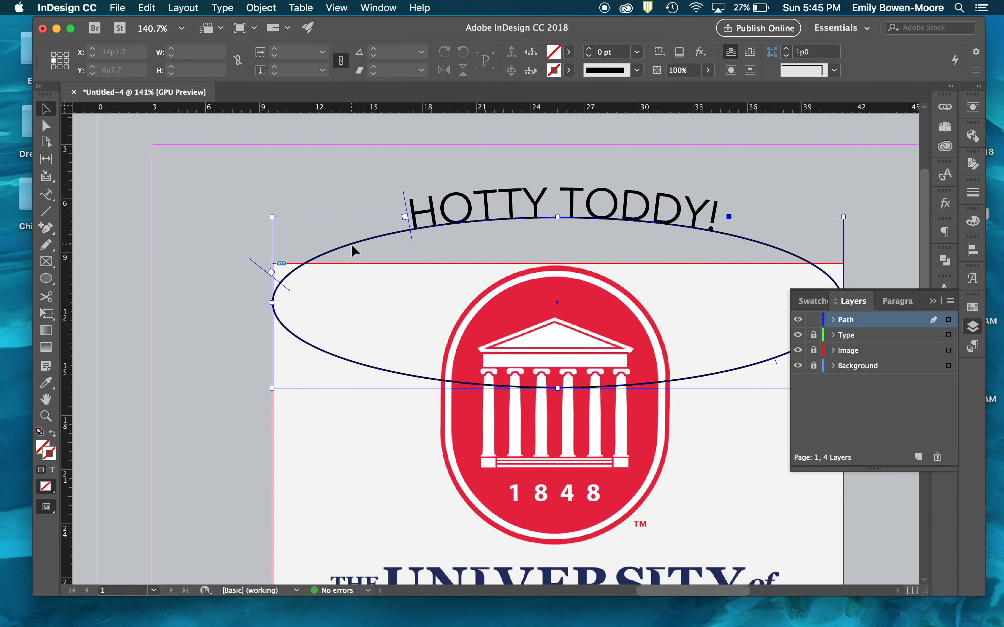
left_click(568, 70)
left_click(446, 113)
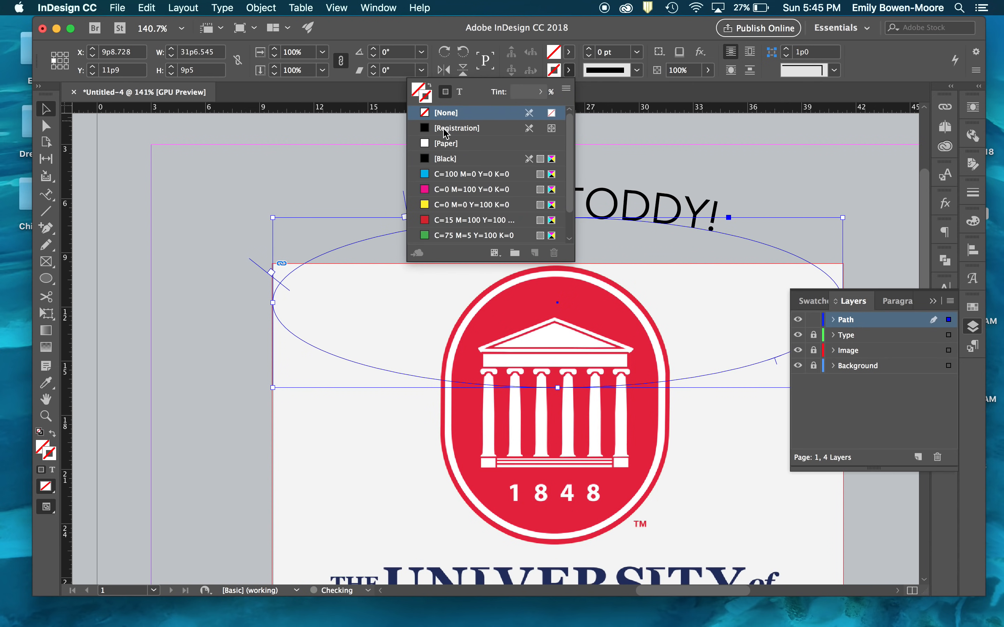
left_click(345, 207)
- Check the whole page in Preview mode, without guides and frame edges, and return to Normal mode
scroll(456, 211, "down", 5)
scroll(456, 211, "down", 3)
scroll(457, 211, "right", 4)
scroll(457, 211, "down", 3)
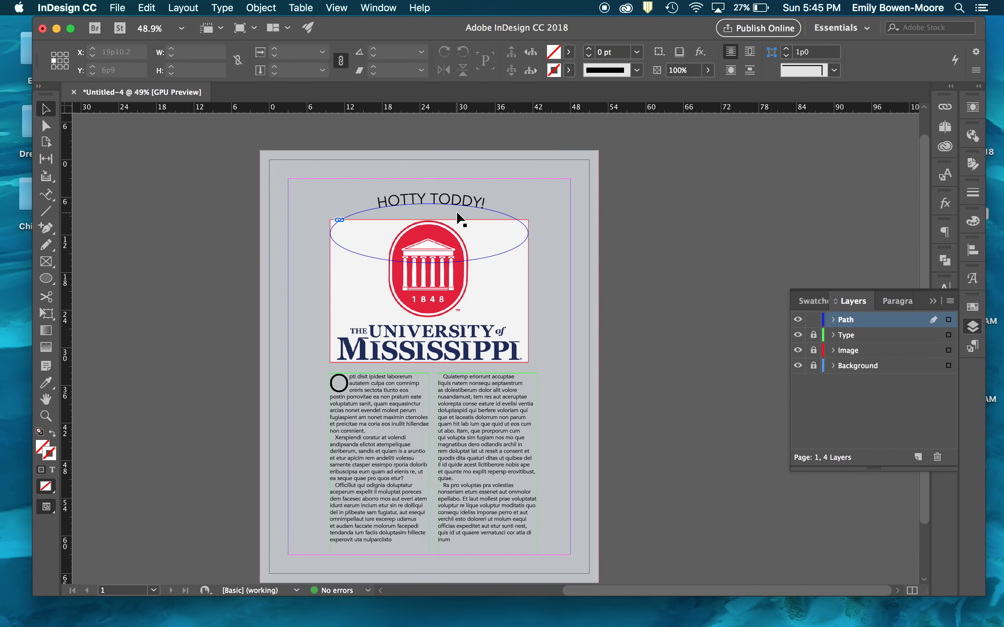
scroll(457, 213, "down", 1)
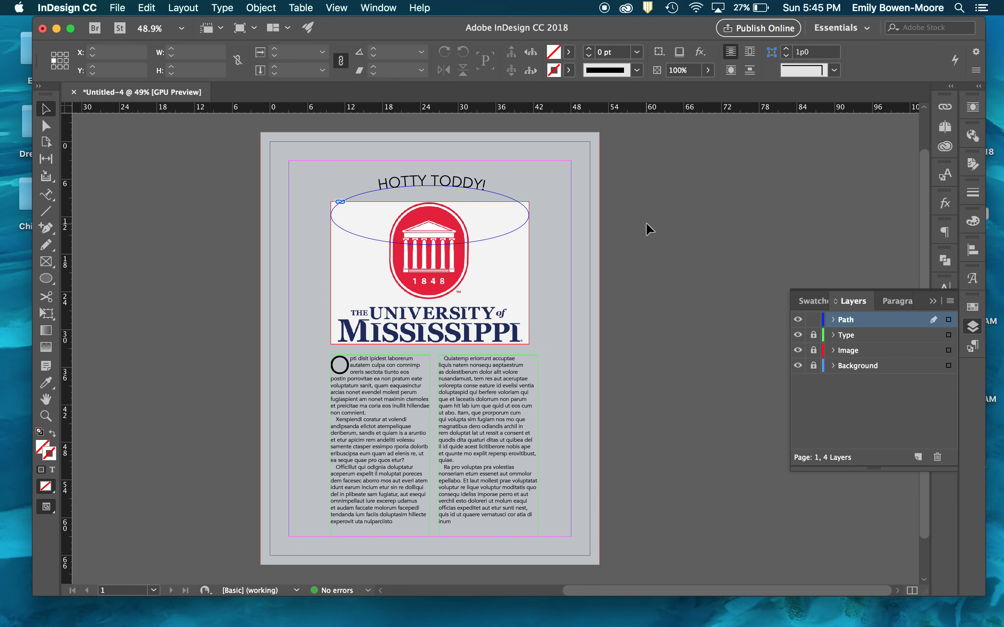
key("w")
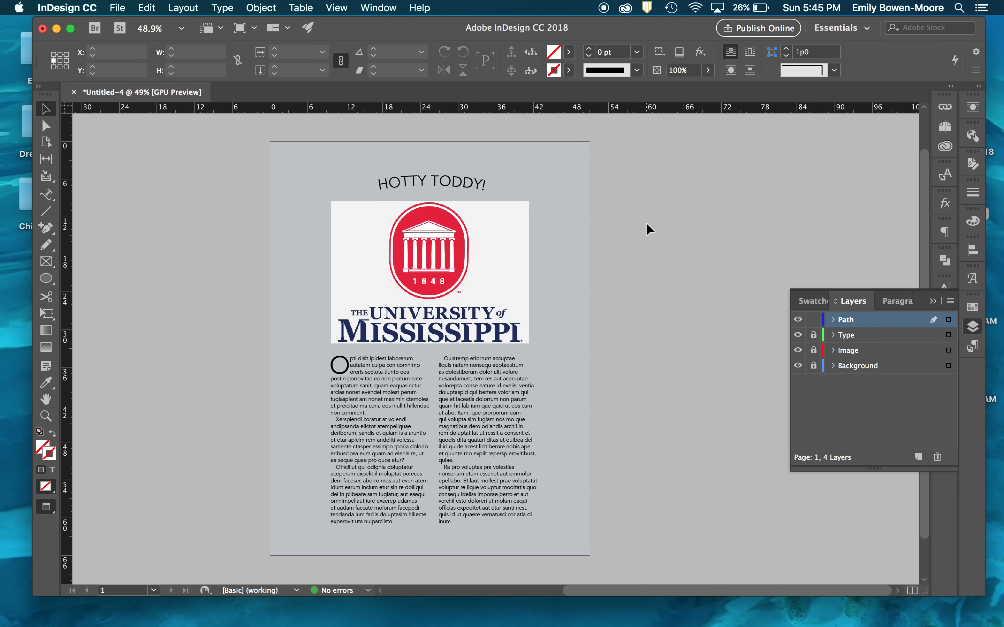
key("w")
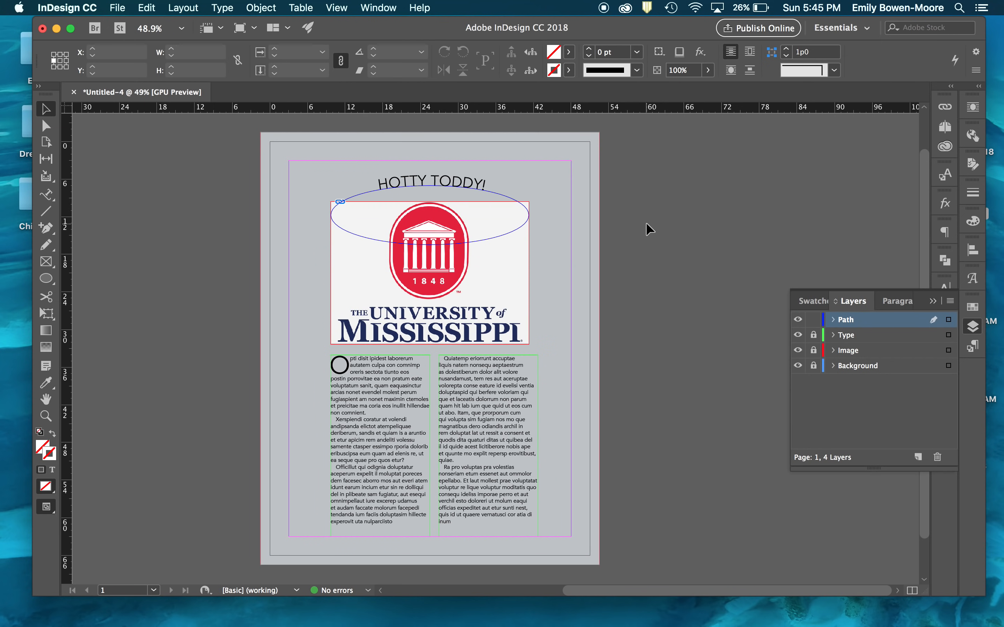
key("w")
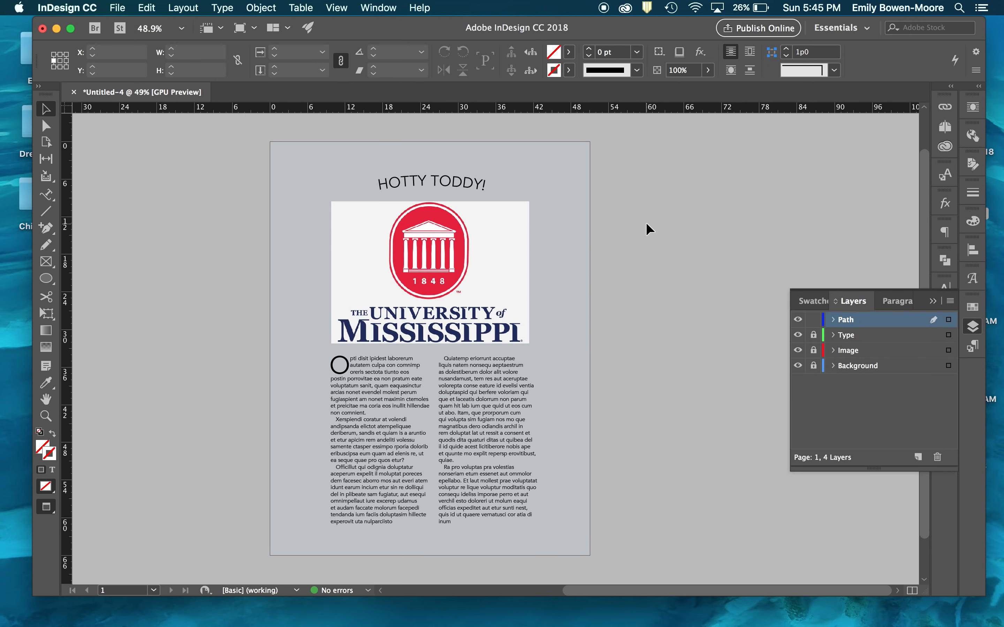
key("w")
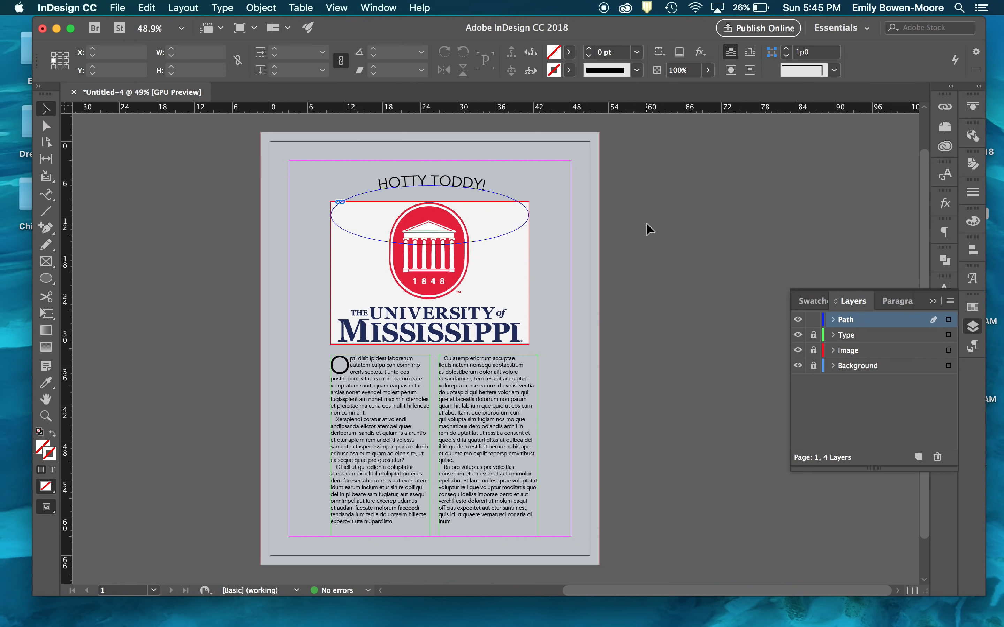
left_click(426, 178)
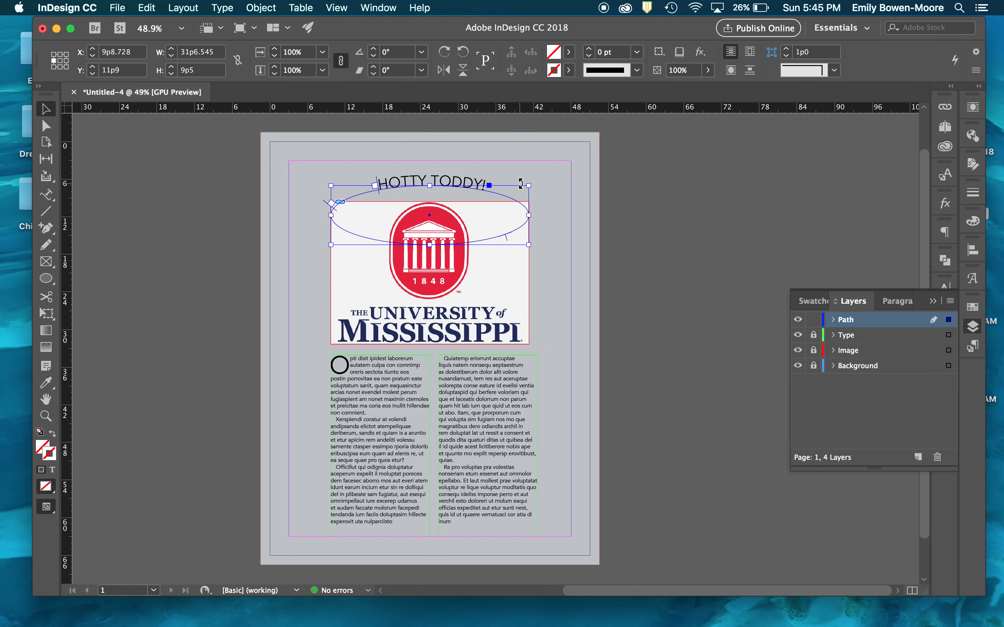
left_click(513, 168)
key("w")
key("w")
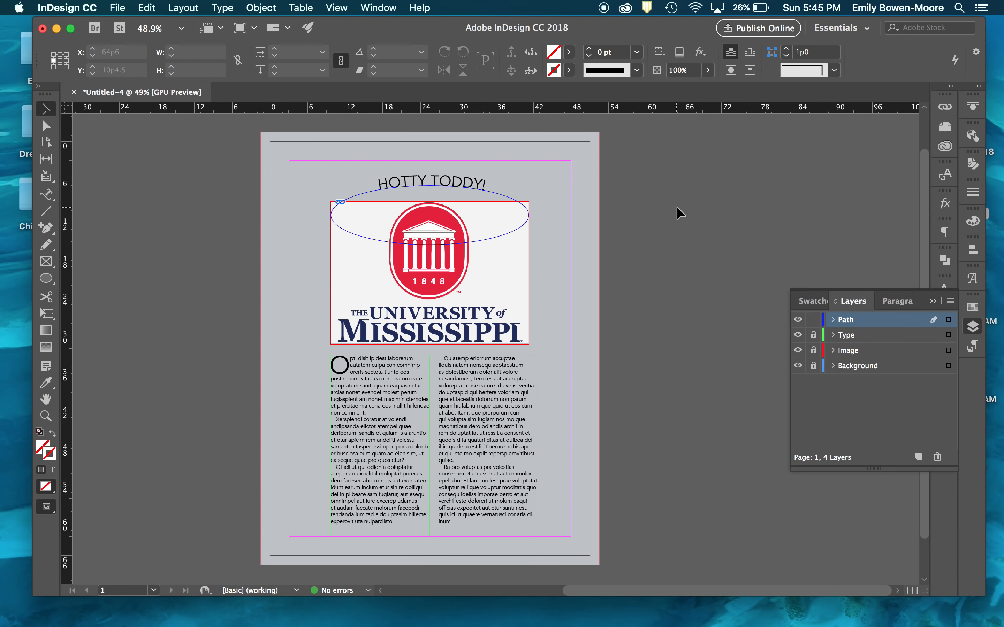
- Draw a freehand wavy path about 39p10 wide and 7p5 tall across the logo with the Pencil tool and delete it
scroll(307, 244, "up", 3)
scroll(306, 244, "up", 1)
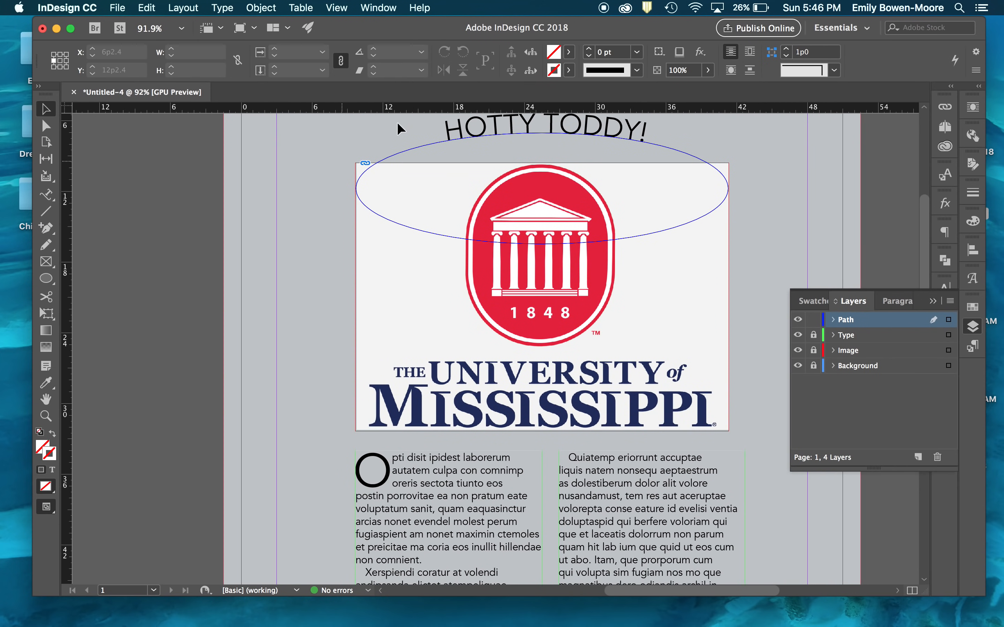
left_click(409, 149)
left_click(269, 188)
left_click(50, 248)
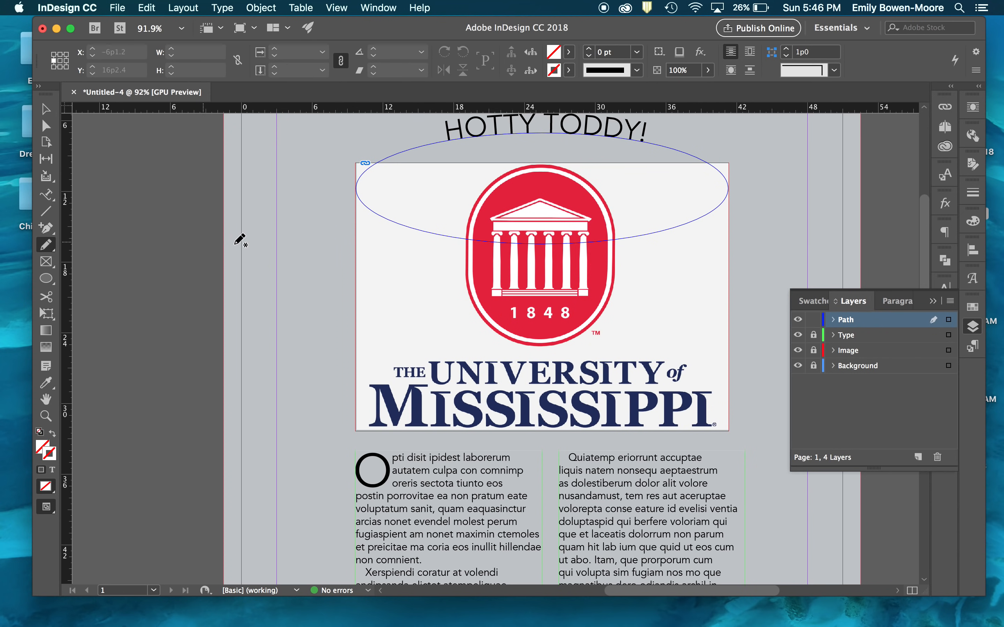
mouse_move(255, 294)
left_mouse_down()
mouse_move(386, 268)
mouse_move(720, 235)
mouse_move(725, 225)
left_mouse_up()
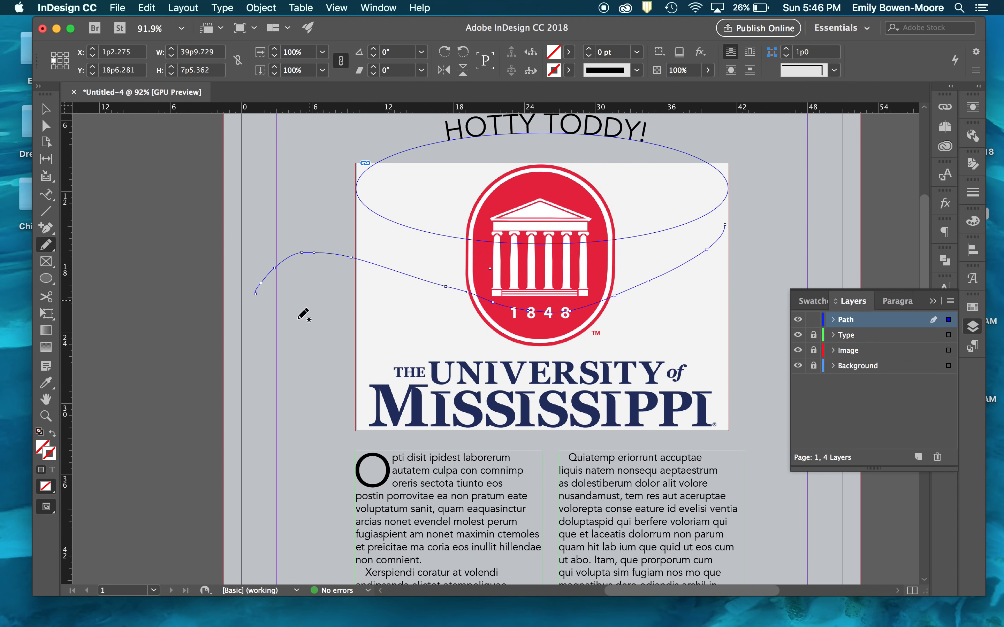
key("BackSpace")
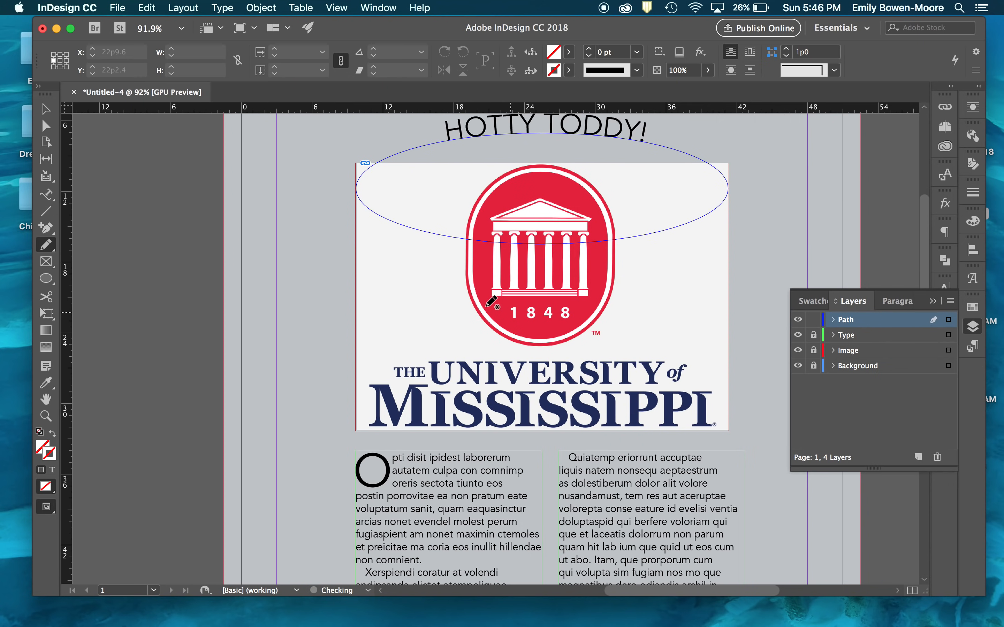
scroll(460, 304, "down", 2)
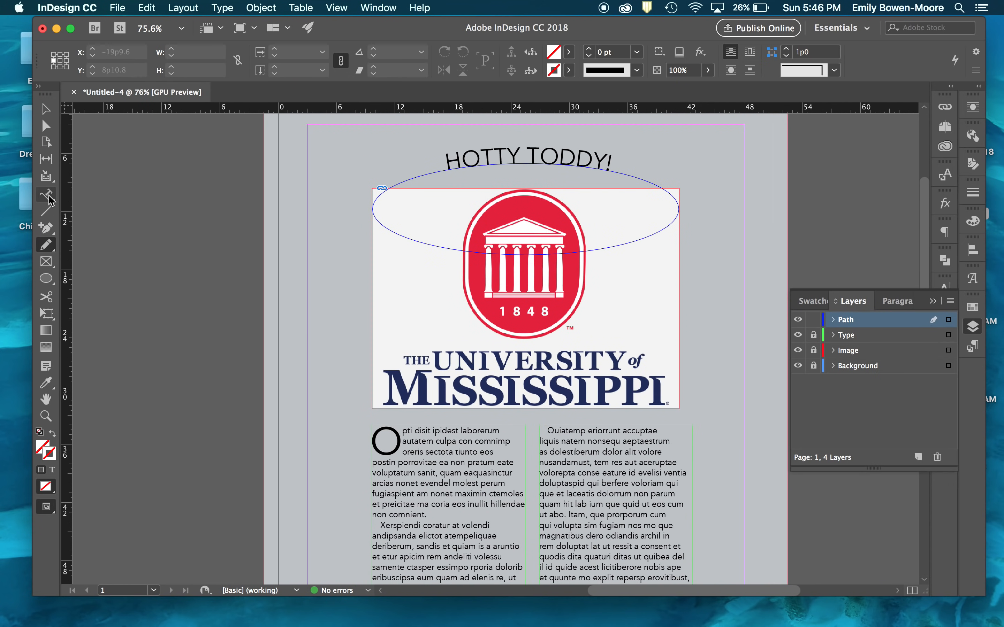
left_click(45, 109)
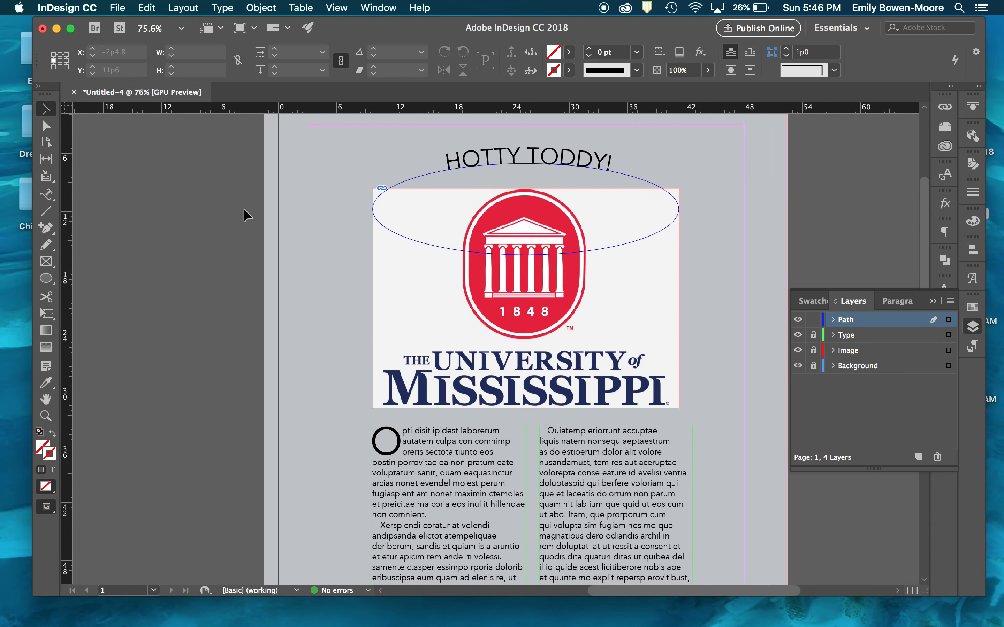
left_click(813, 320)
left_click(813, 319)
scroll(833, 278, "down", 5)
scroll(828, 284, "down", 5)
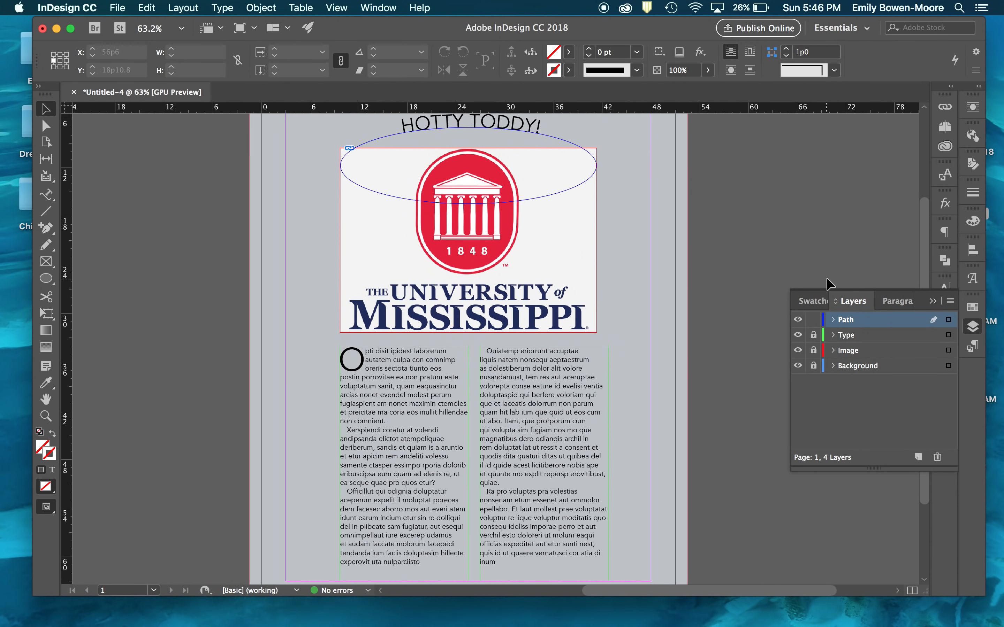
scroll(827, 284, "up", 2)
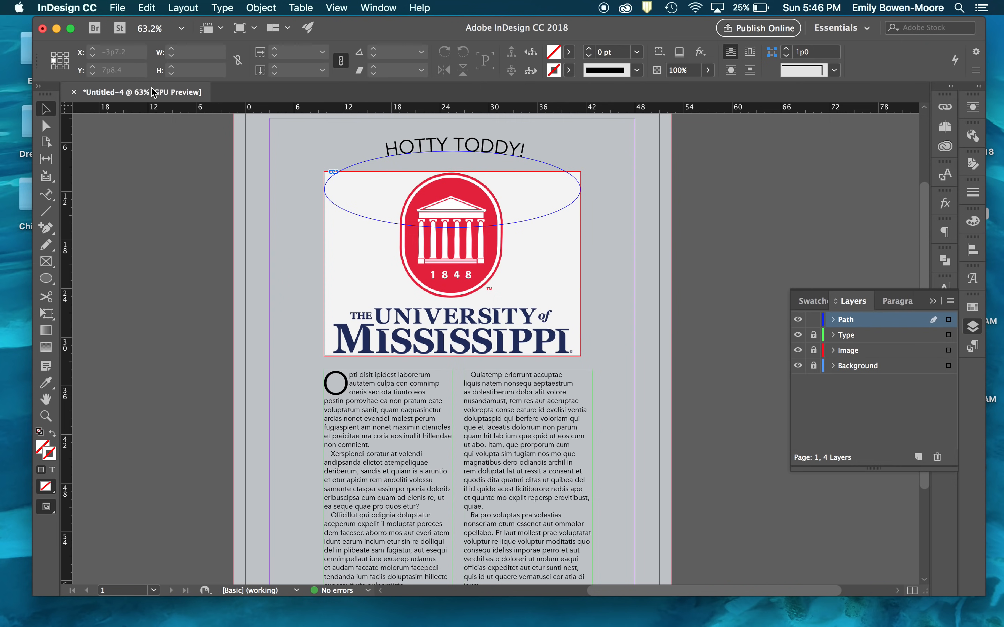
- Save the document to the Desktop, naming it with the author's surname followed by "_TutorialPractice"
left_click(118, 9)
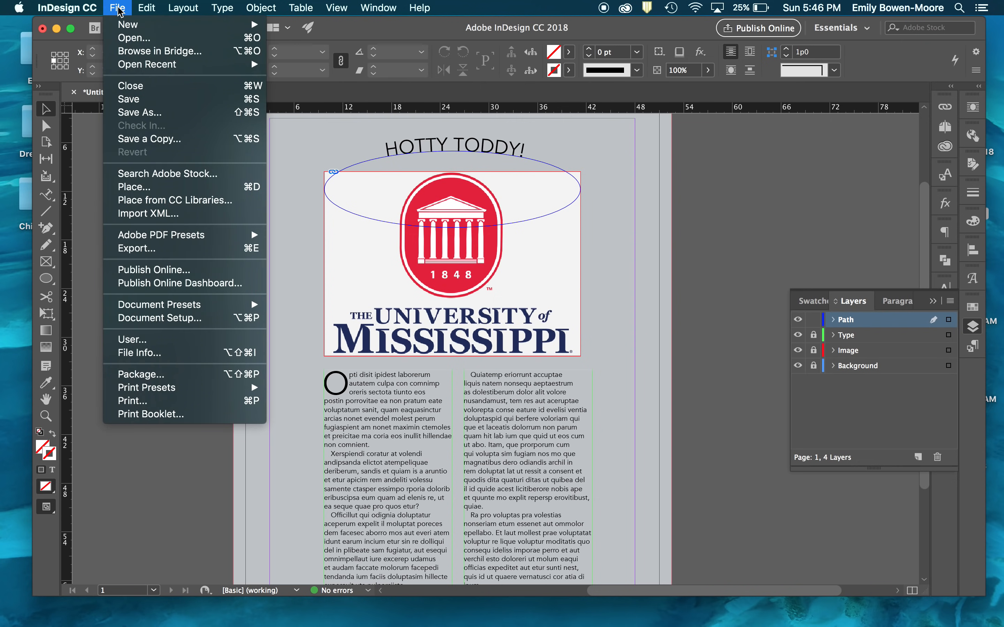
left_click(133, 113)
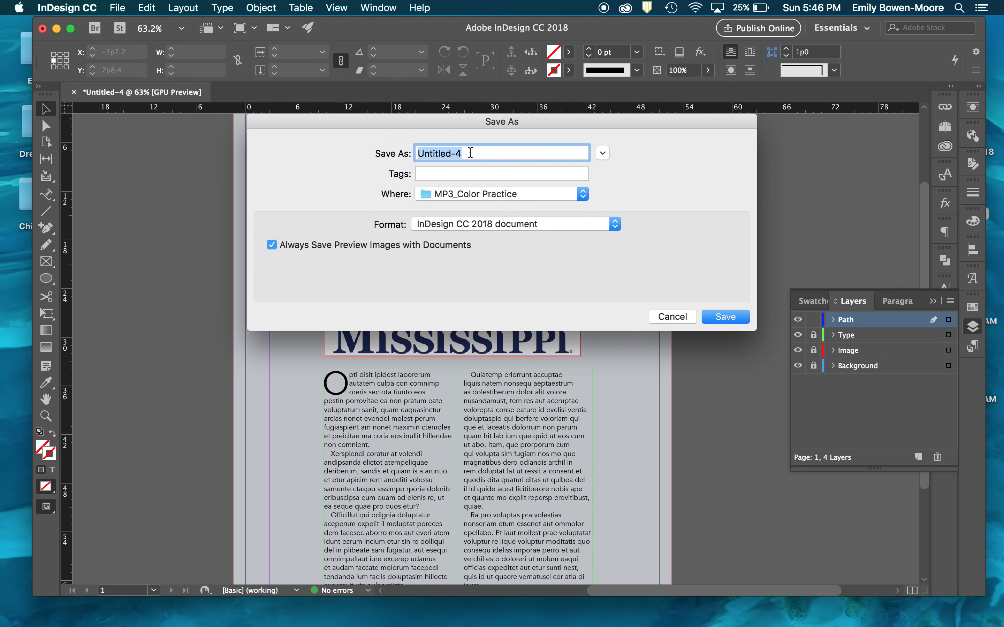
type("Moor")
key("BackSpace")
type("re_TutorialPractice")
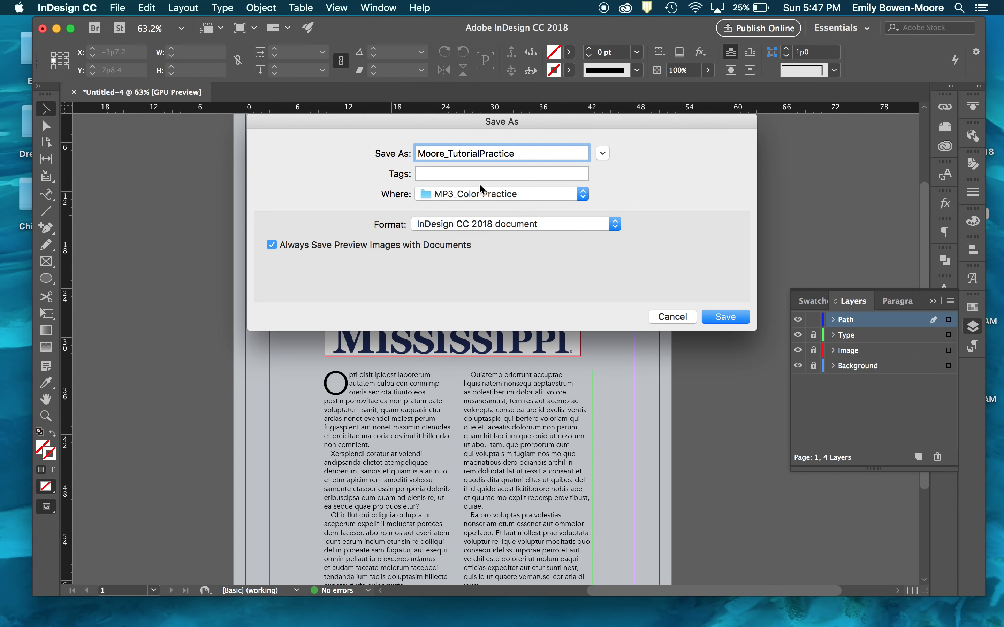
left_click(479, 193)
left_click(455, 290)
left_click(725, 316)
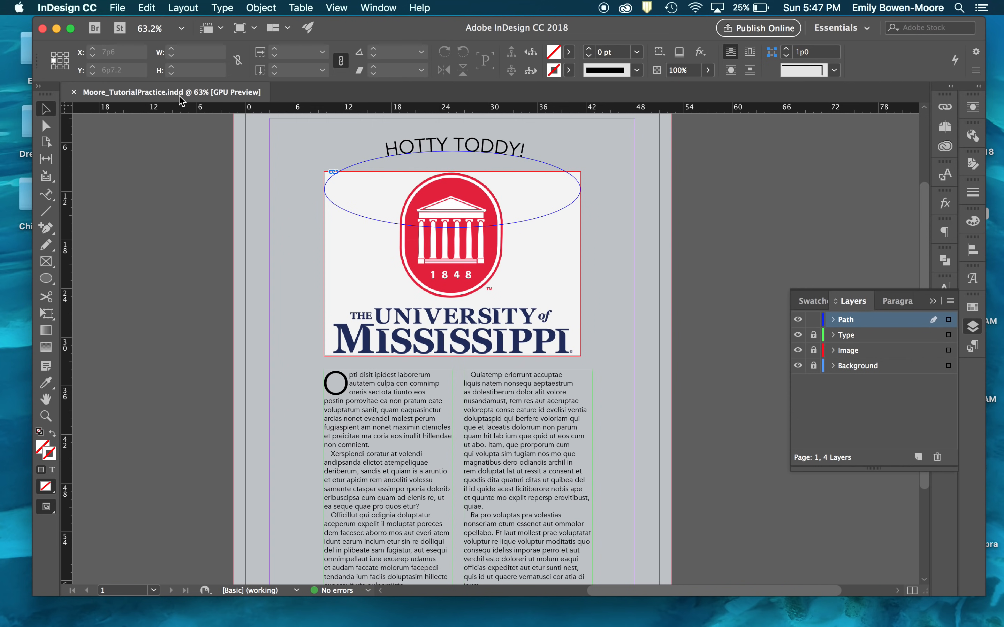
- Package the document to the Desktop with fonts, links, IDML and PDF, entering the surname plus "_TutorialPractice" as the printing instructions' filename
left_click(122, 7)
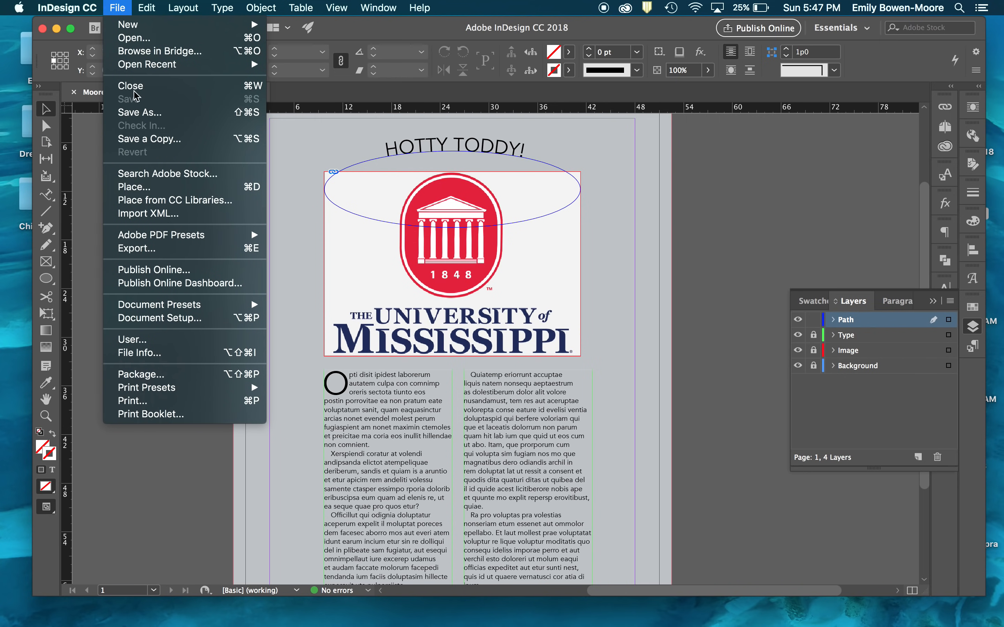
left_click(129, 376)
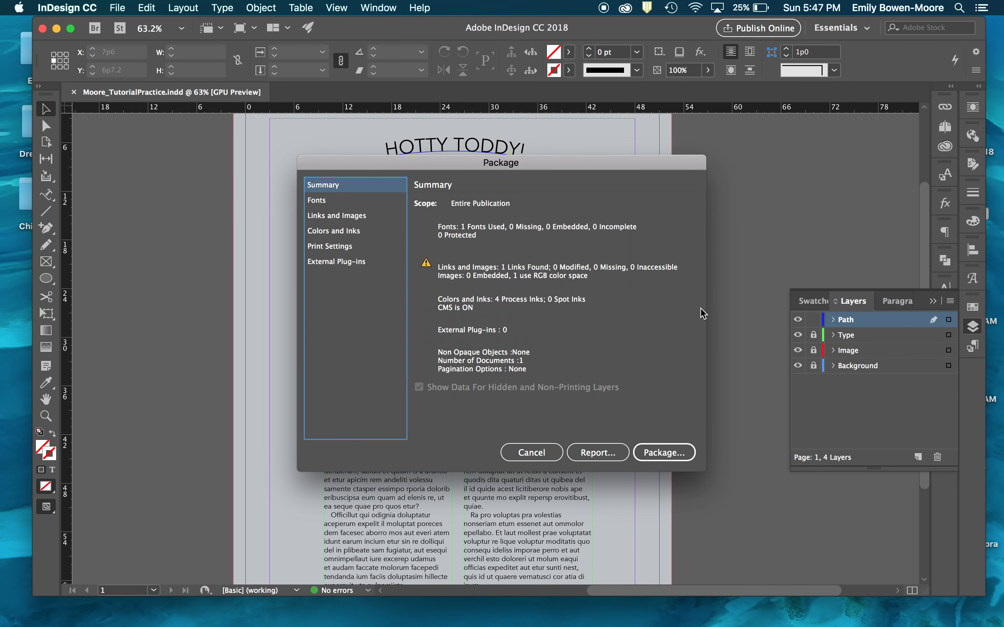
left_click(670, 452)
left_click(660, 453)
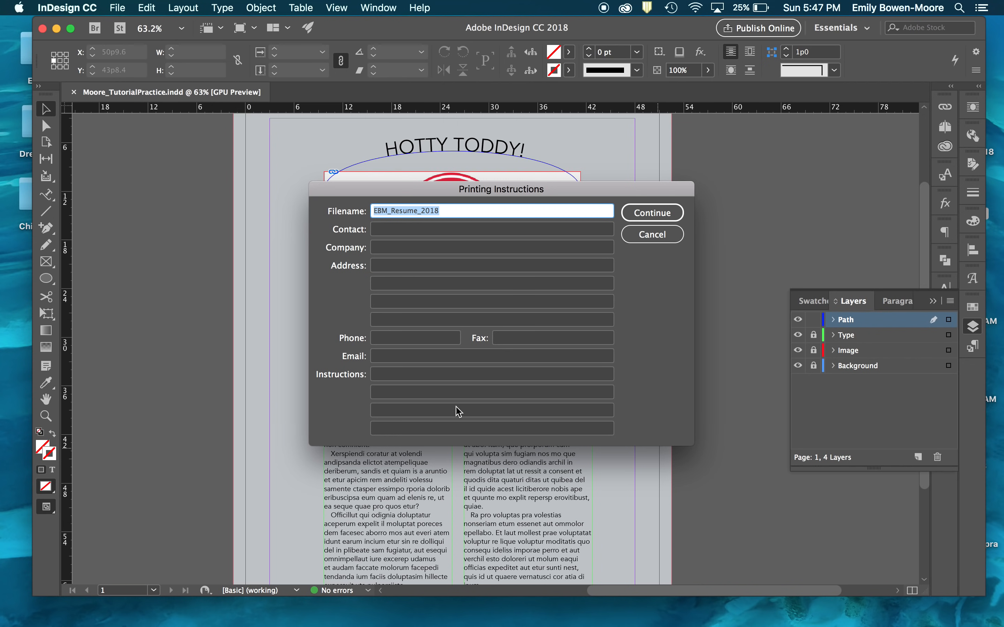
double_click(446, 211)
type("Moore_")
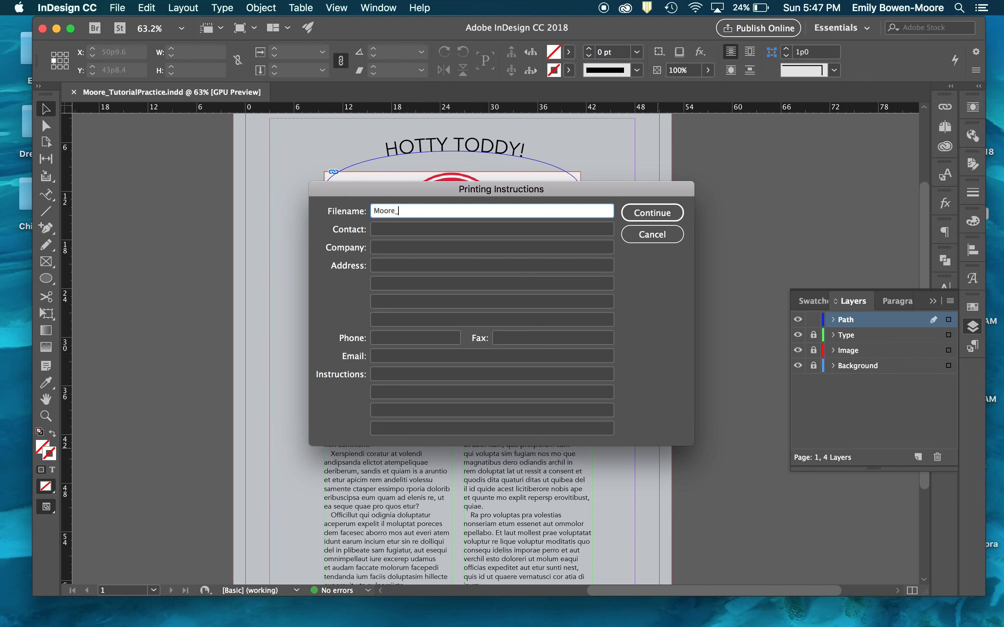
type("TutorialPractice")
left_click(665, 213)
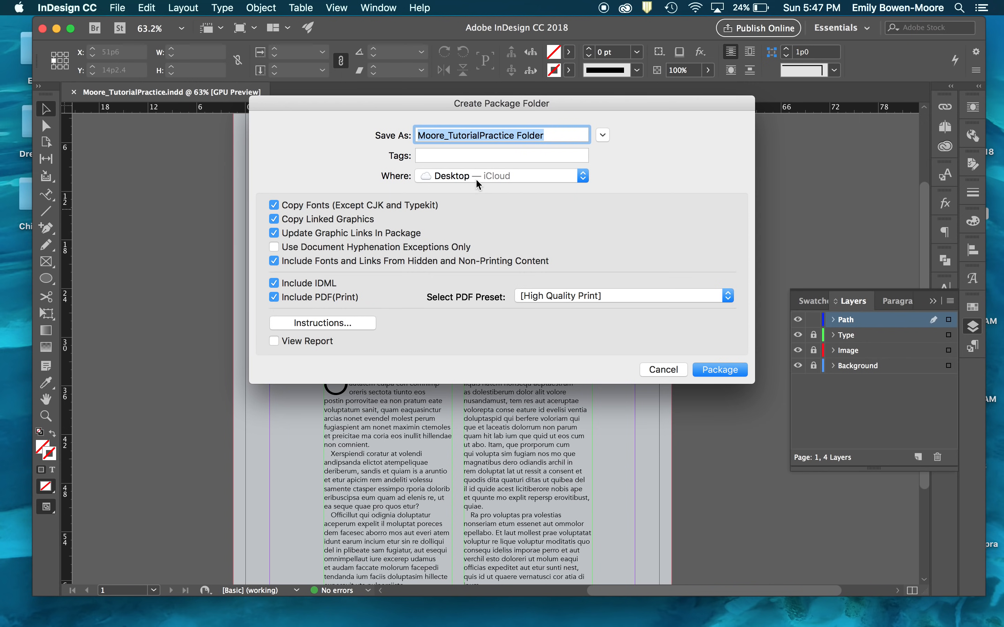
left_click(724, 371)
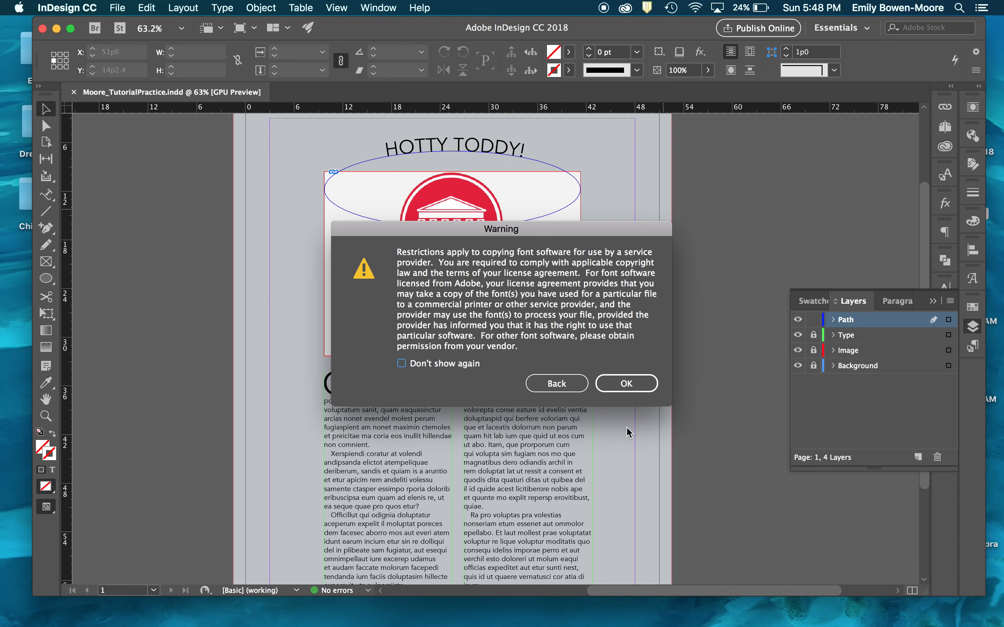
left_click(641, 383)
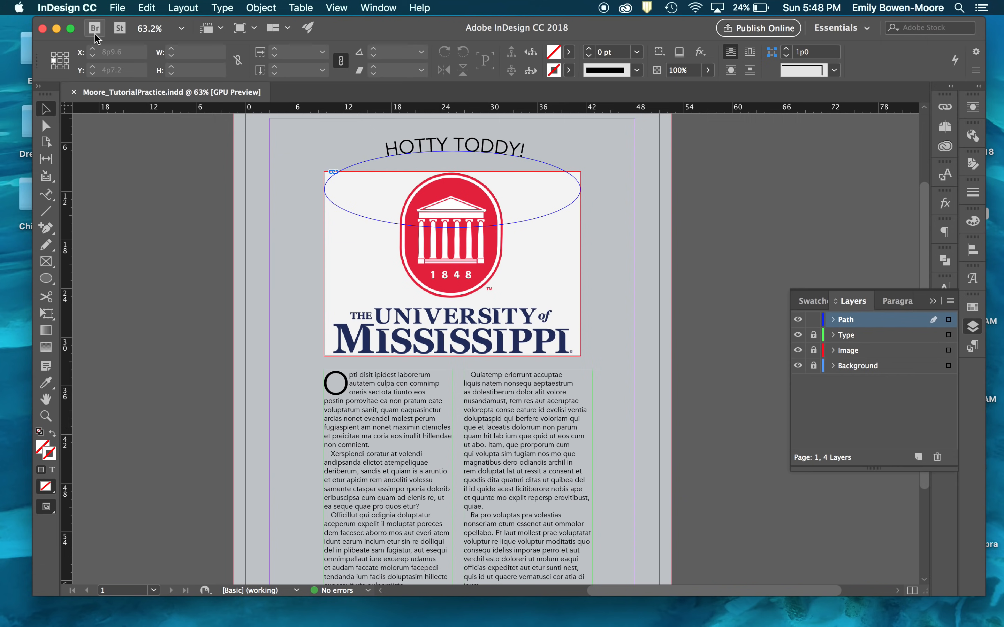
- Switch to the Finder desktop, close the open folder window, and place the package folder and the separate .indd file side by side
left_click(57, 28)
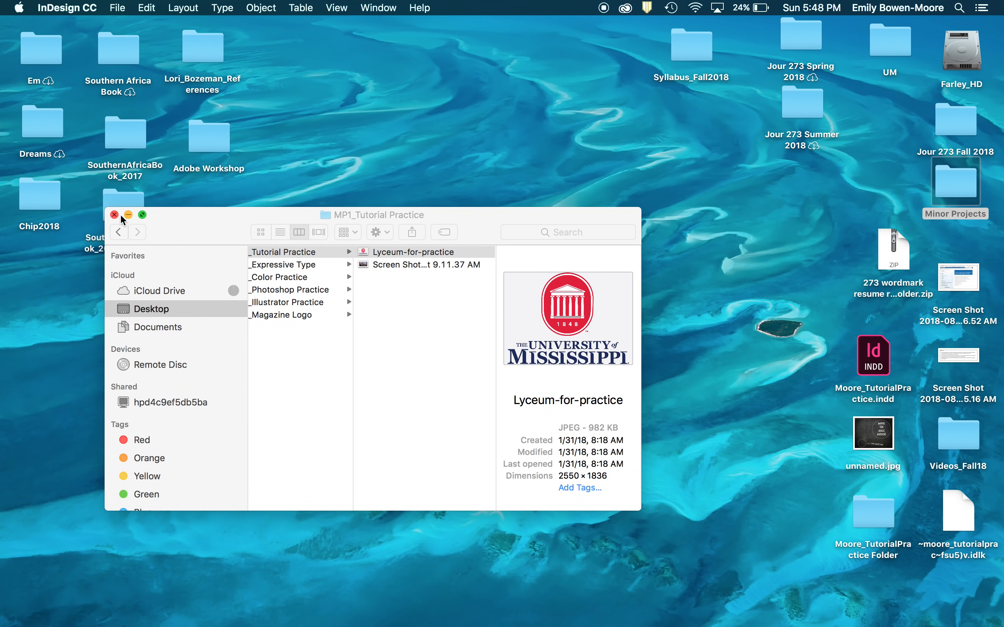
left_click(117, 214)
left_click(387, 229)
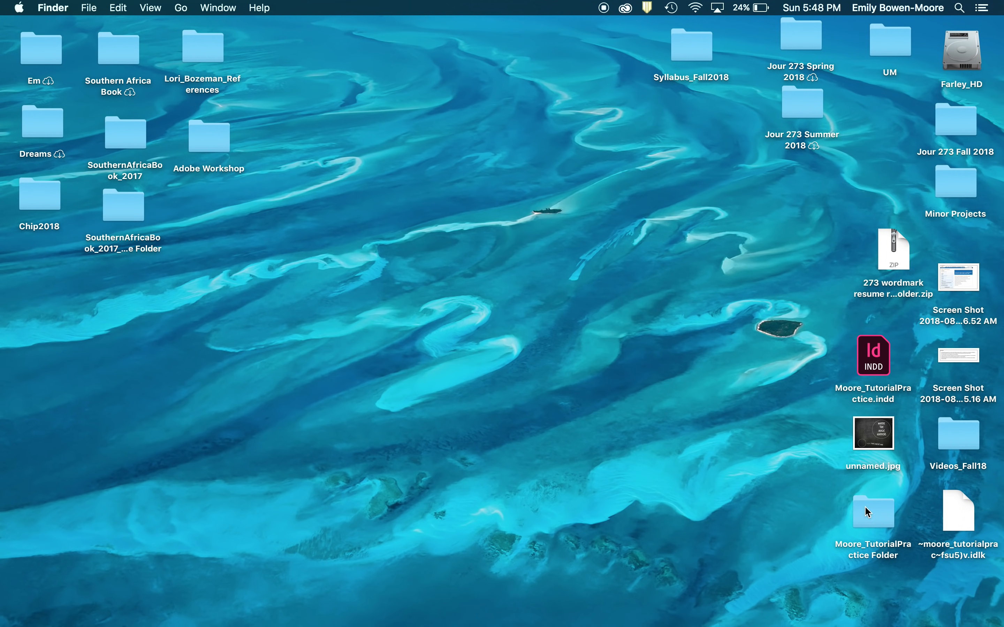
left_click_drag(879, 522, 575, 219)
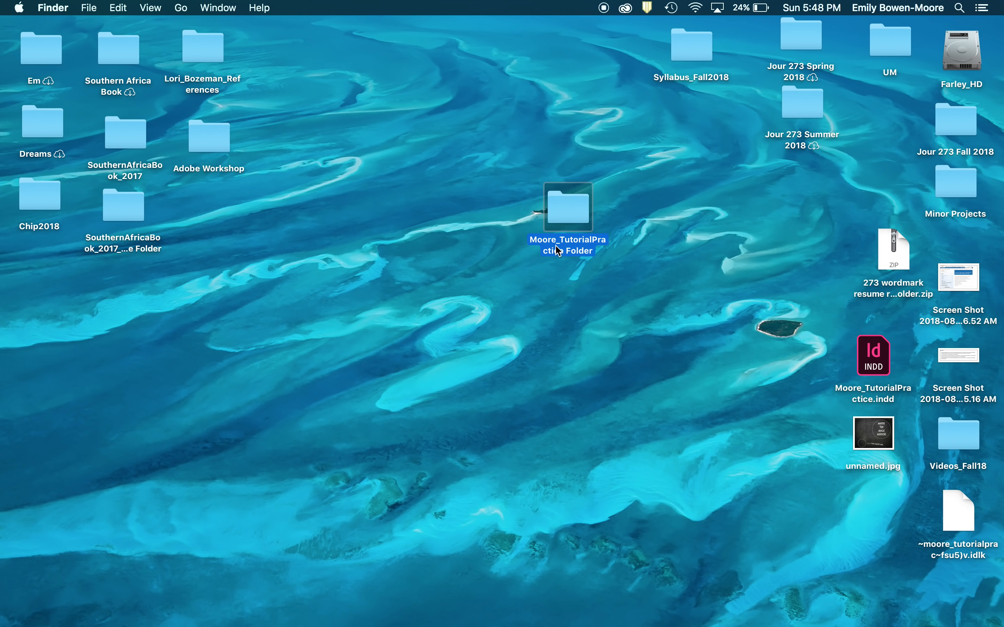
left_click_drag(885, 361, 580, 218)
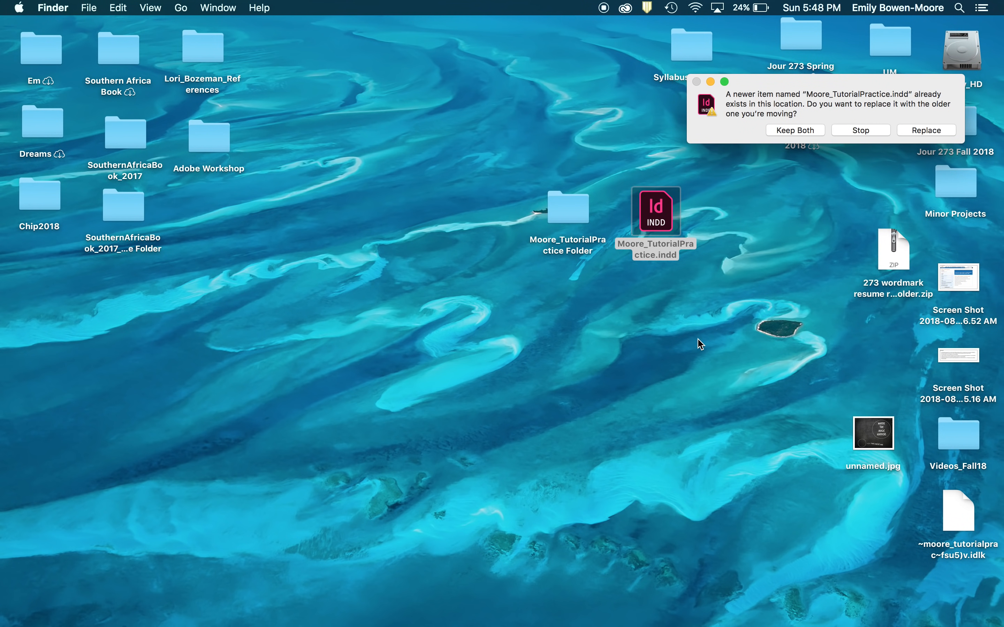
left_click(861, 130)
- Open the package folder and examine its PDF, INDD and IDML files
left_click(576, 202)
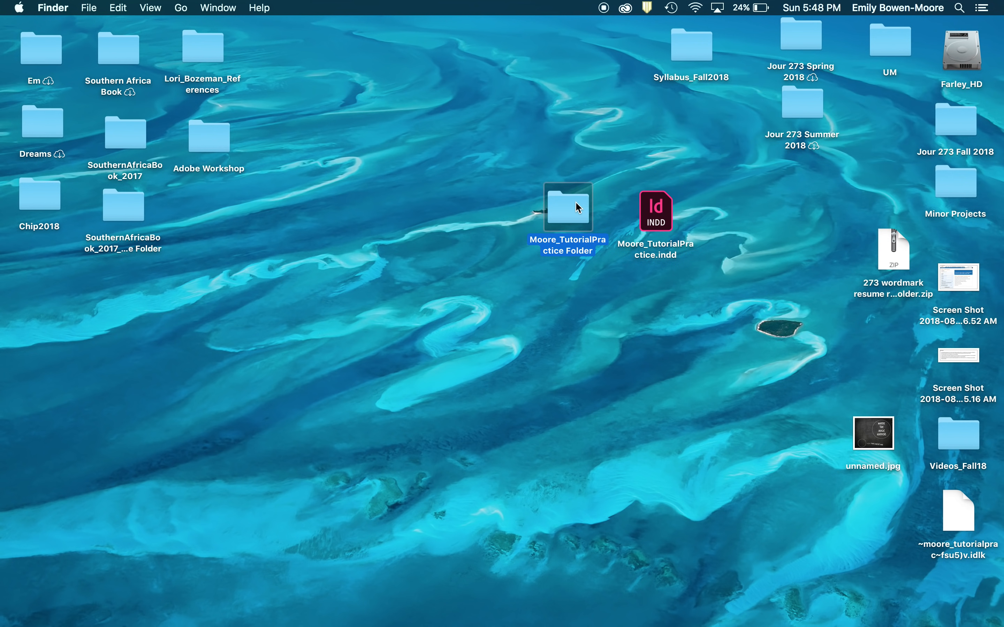
double_click(576, 206)
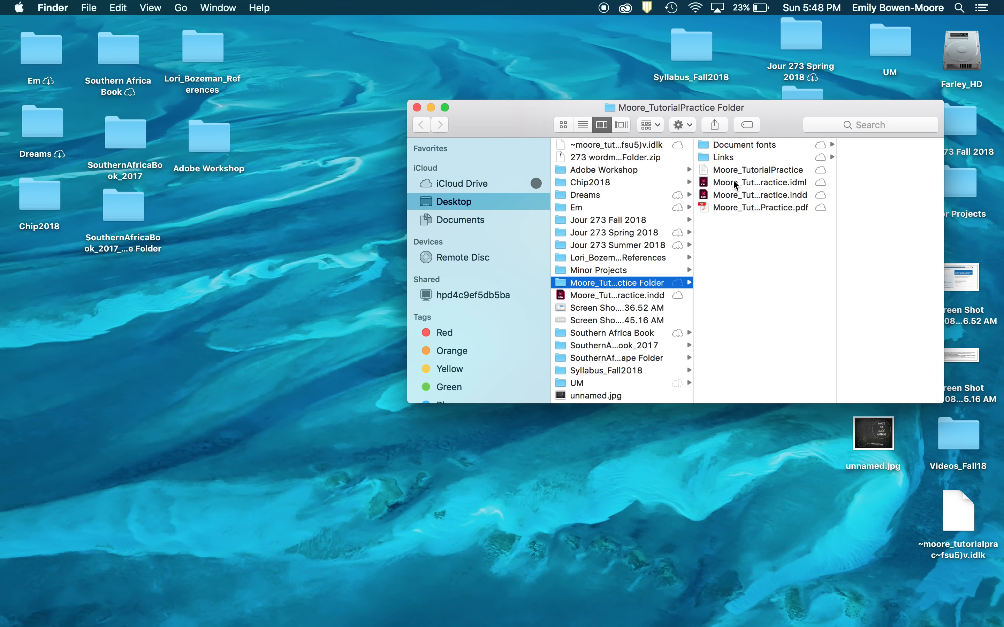
left_click(735, 207)
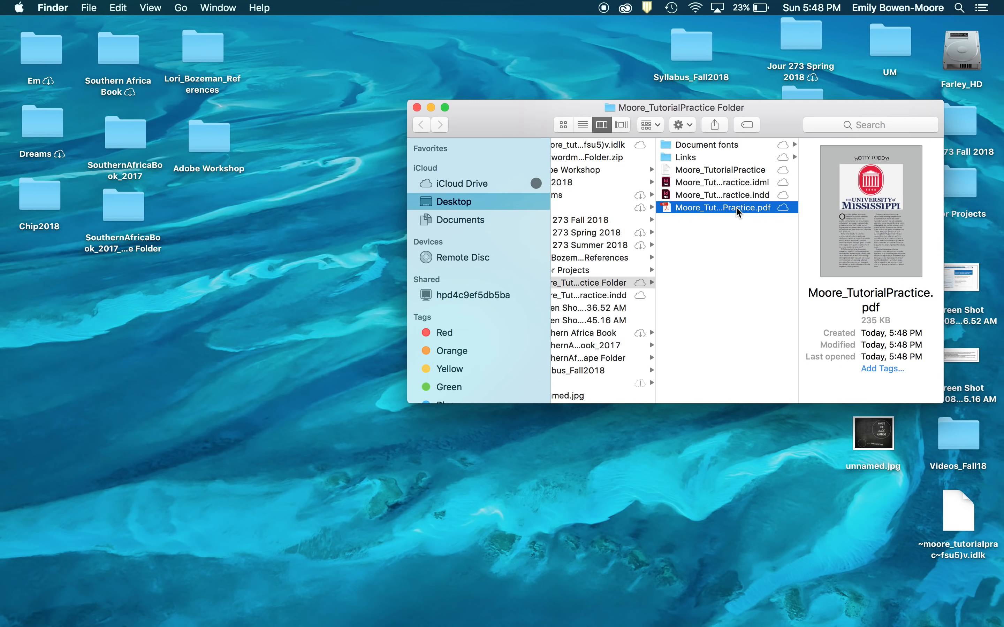
left_click(730, 195)
left_click(729, 195)
key("Return")
left_click(745, 288)
left_click(737, 197)
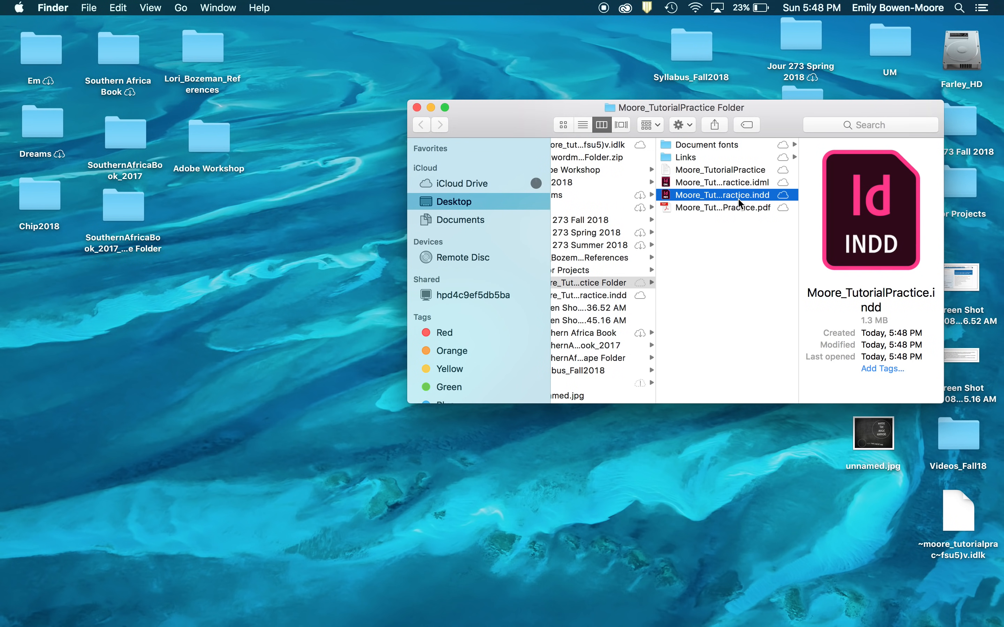
left_click(748, 183)
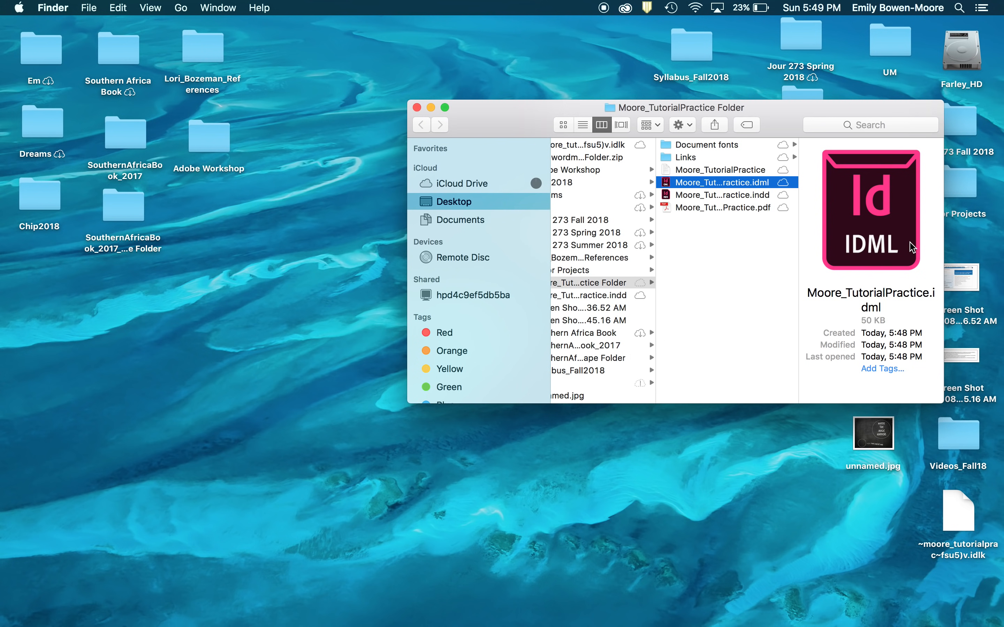
- Inspect the contents of the Document fonts and Links subfolders and close the folder window
left_click(696, 145)
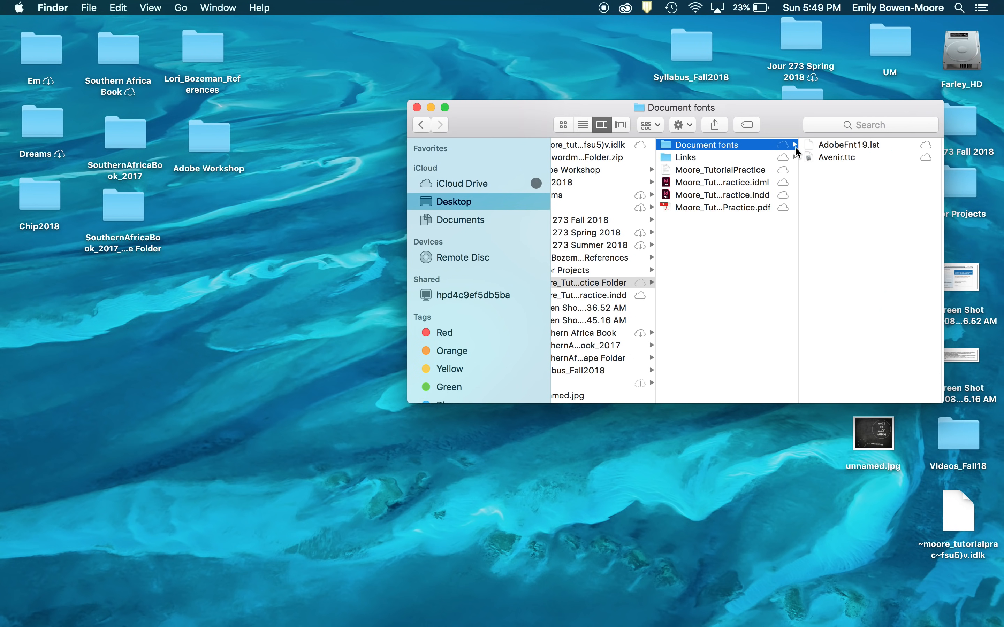
left_click(681, 157)
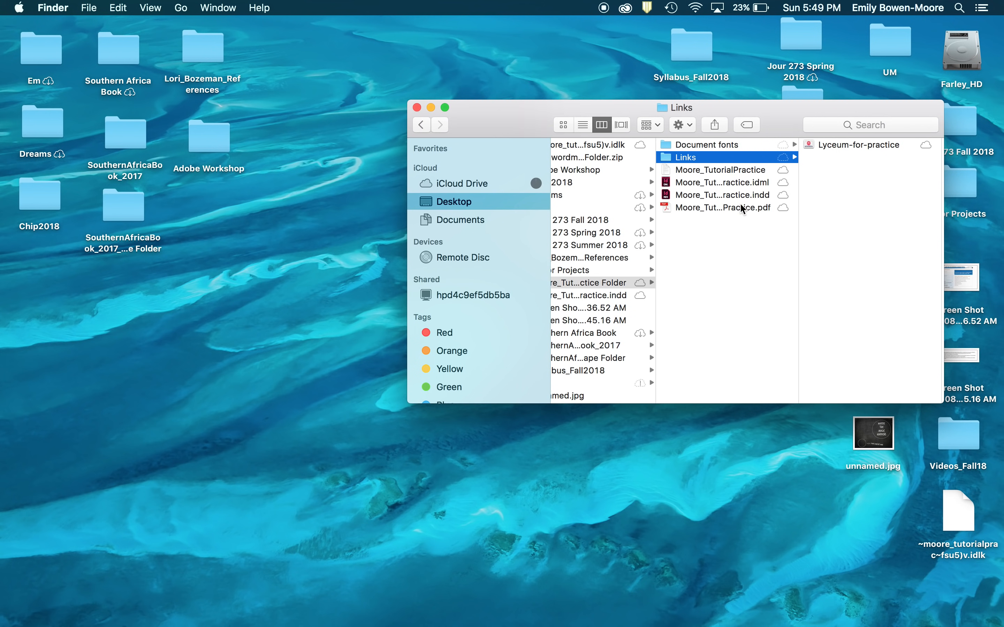
left_click_drag(778, 134, 778, 133)
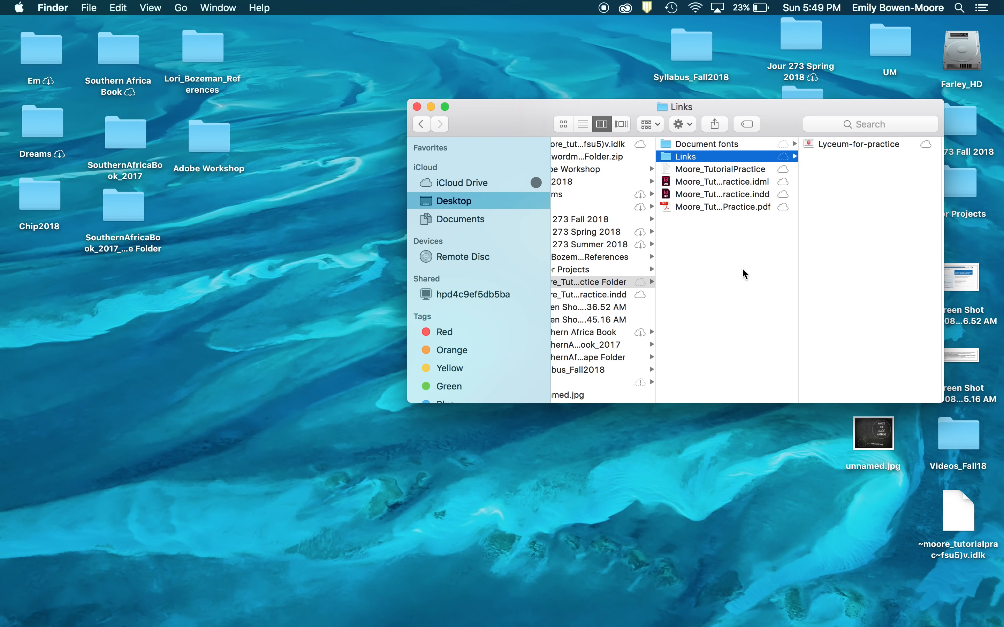
left_click(416, 107)
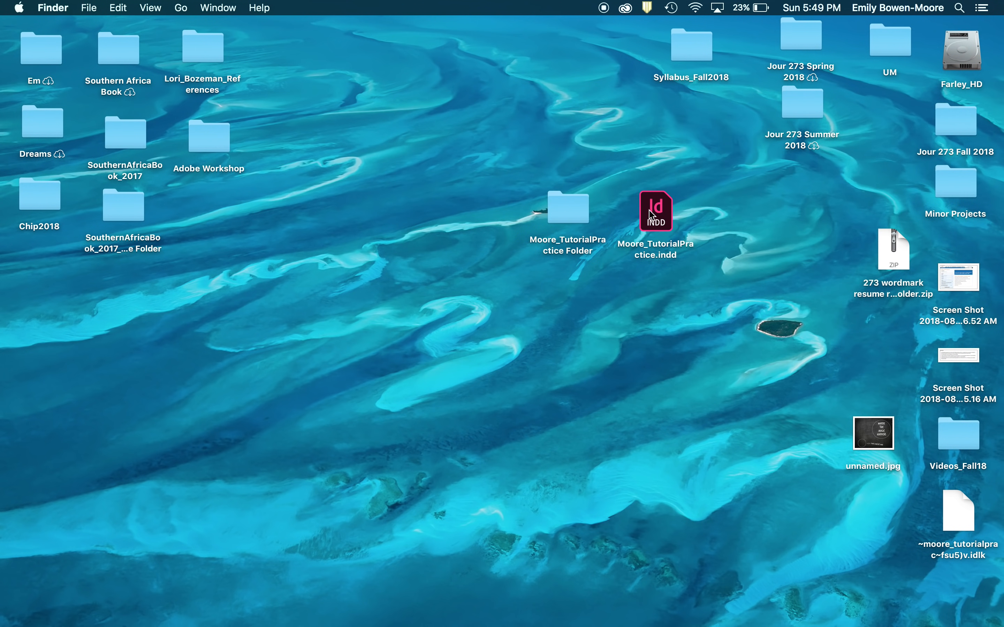
- Move the loose .indd file into the package folder, replacing the copy there, and check the folder's contents
left_click(658, 220)
left_click_drag(659, 221, 572, 220)
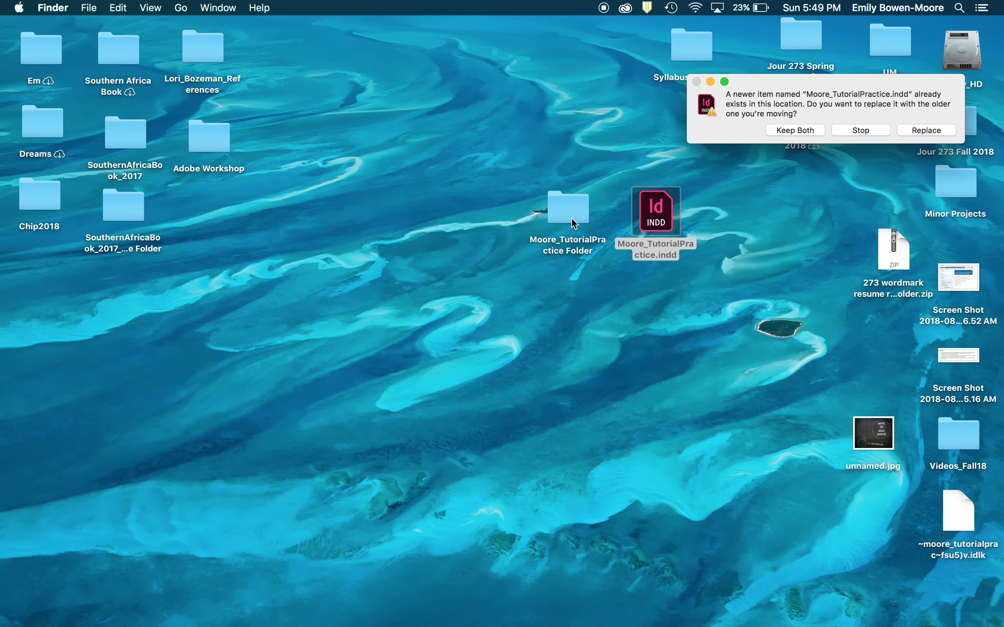
left_click(934, 132)
left_click(580, 217)
double_click(580, 218)
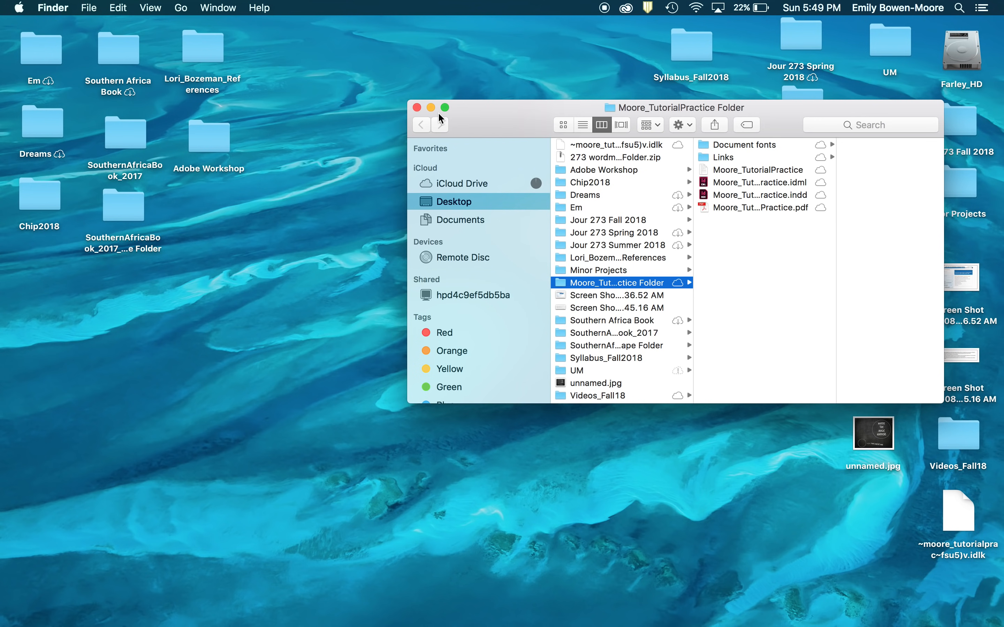
left_click(418, 107)
left_click(645, 248)
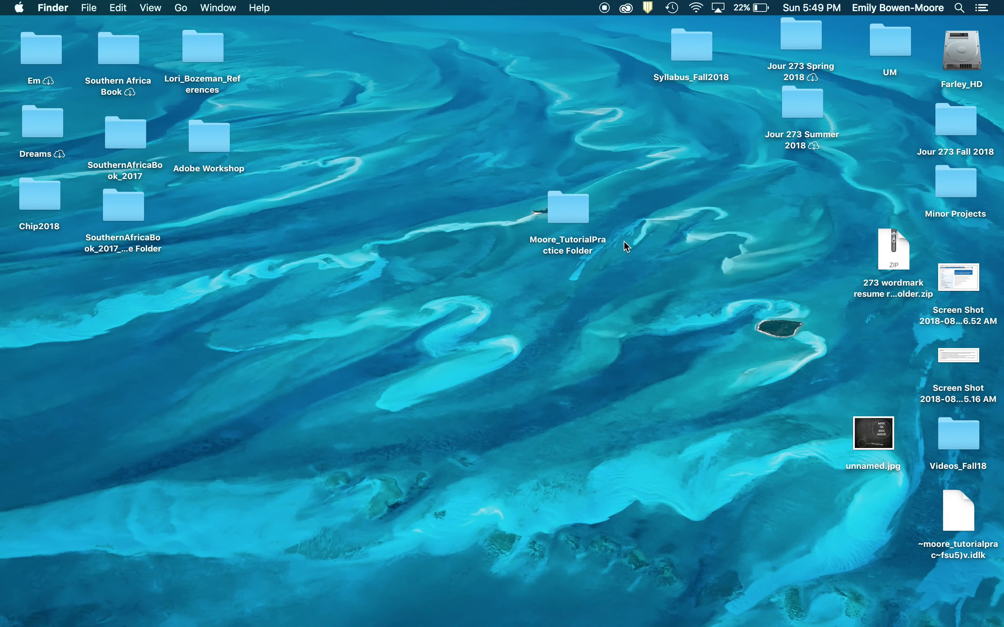
- Compress the package folder into a ZIP archive and place the archive beside the folder on the desktop
right_click(564, 214)
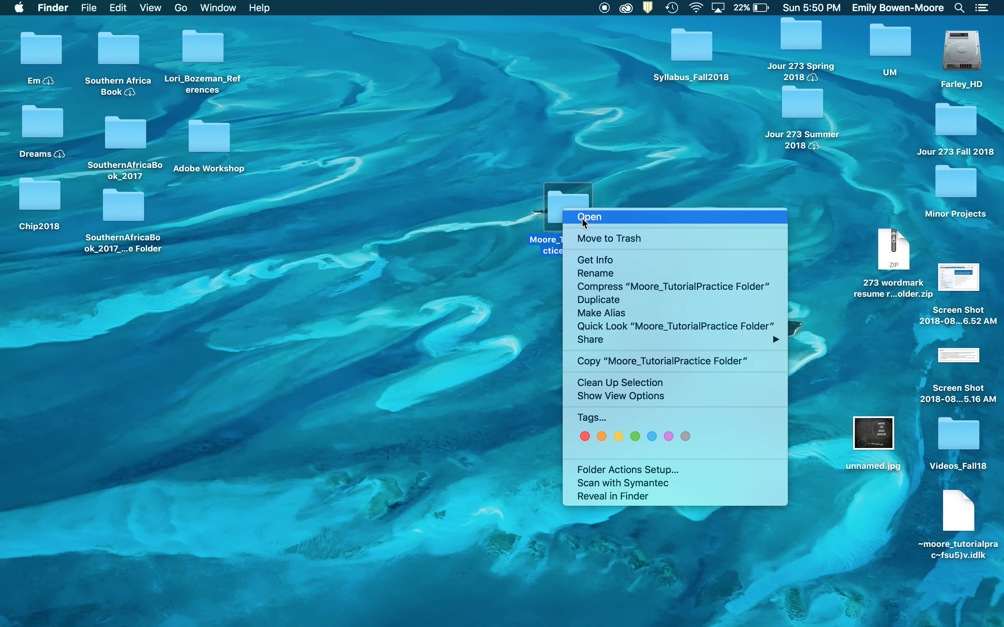
left_click(591, 287)
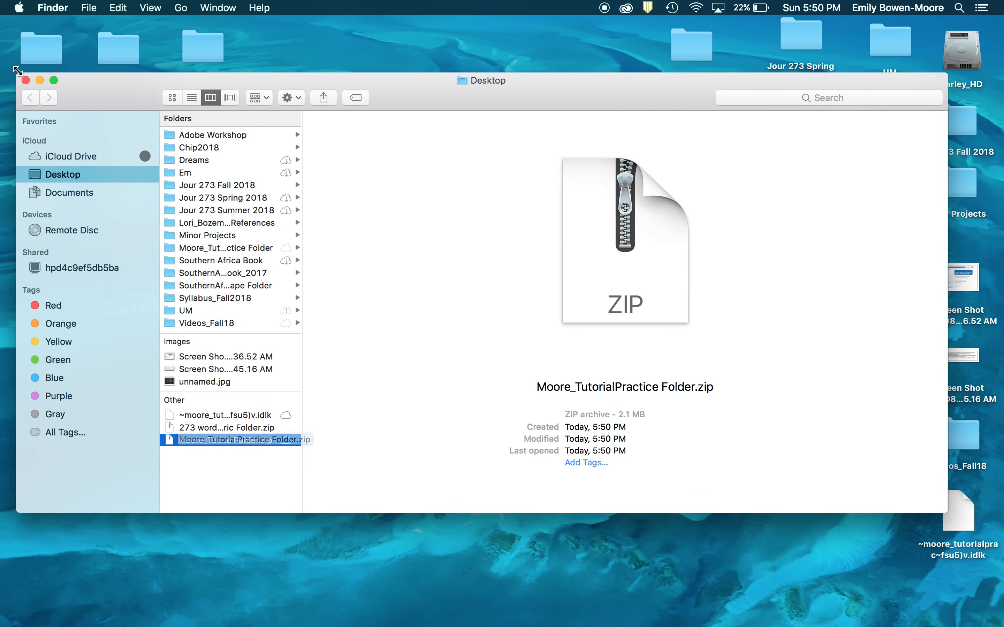
left_click(26, 80)
left_click_drag(882, 353, 666, 212)
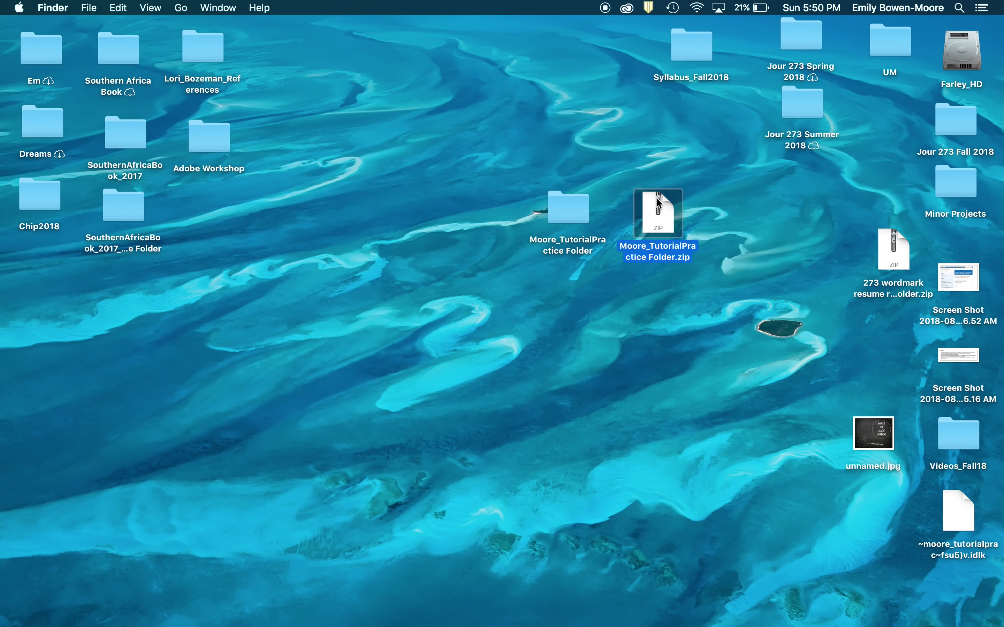
left_click_drag(654, 235, 699, 244)
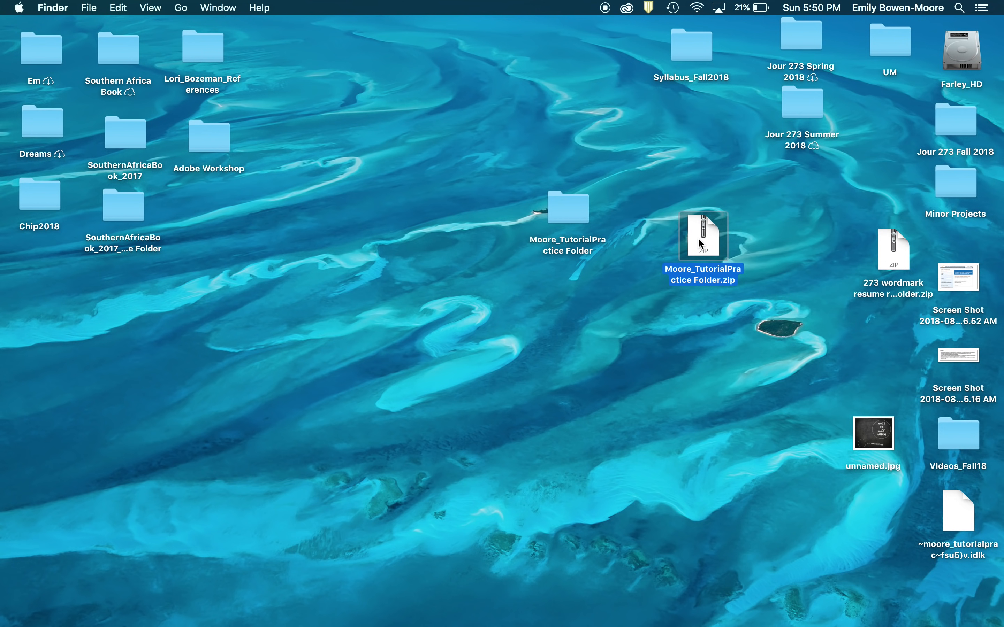
left_click(639, 199)
left_click_drag(699, 232, 662, 208)
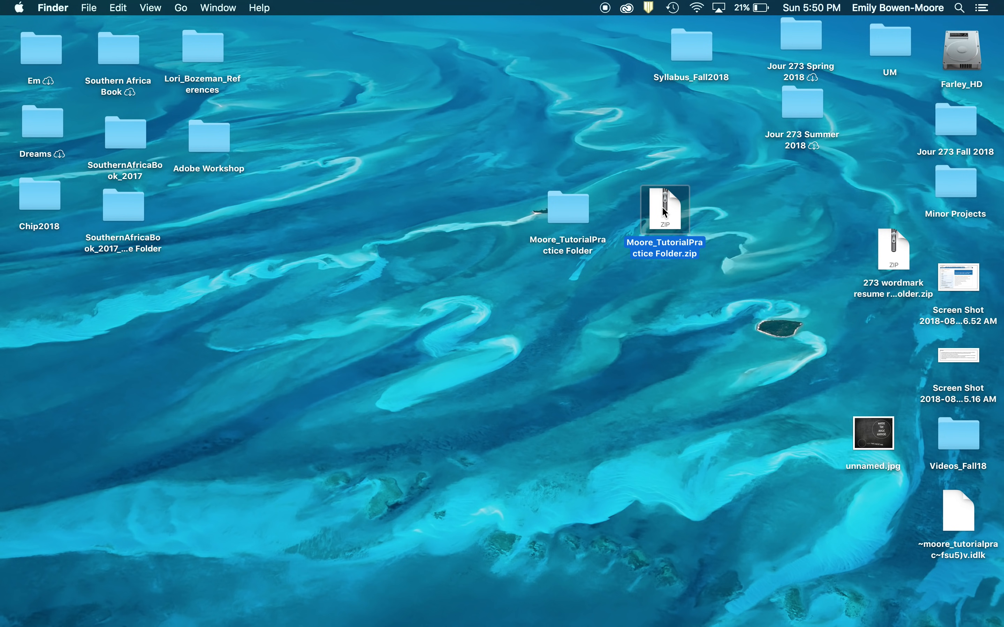
left_click(610, 277)
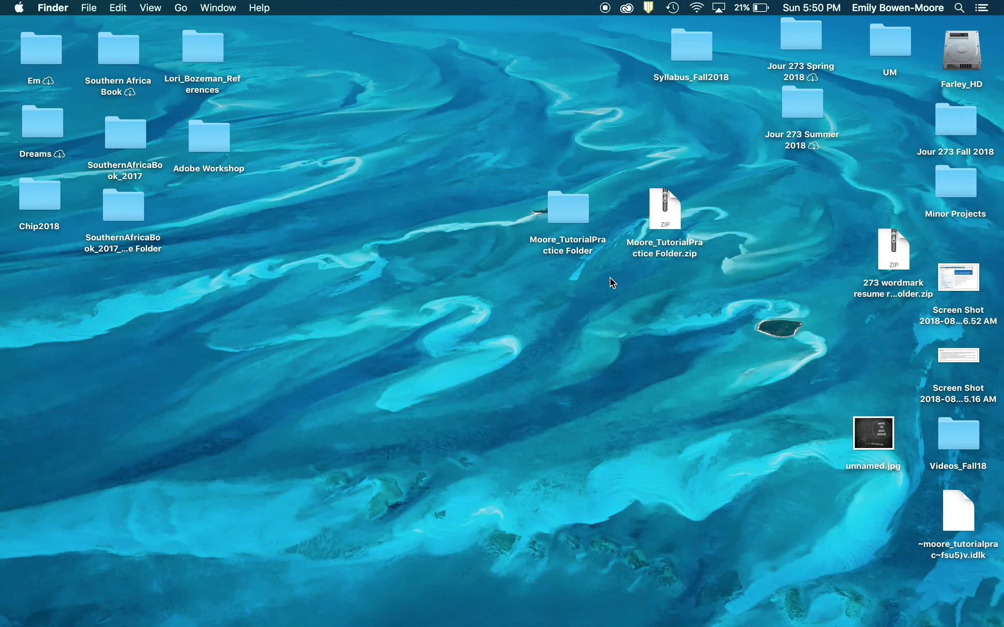